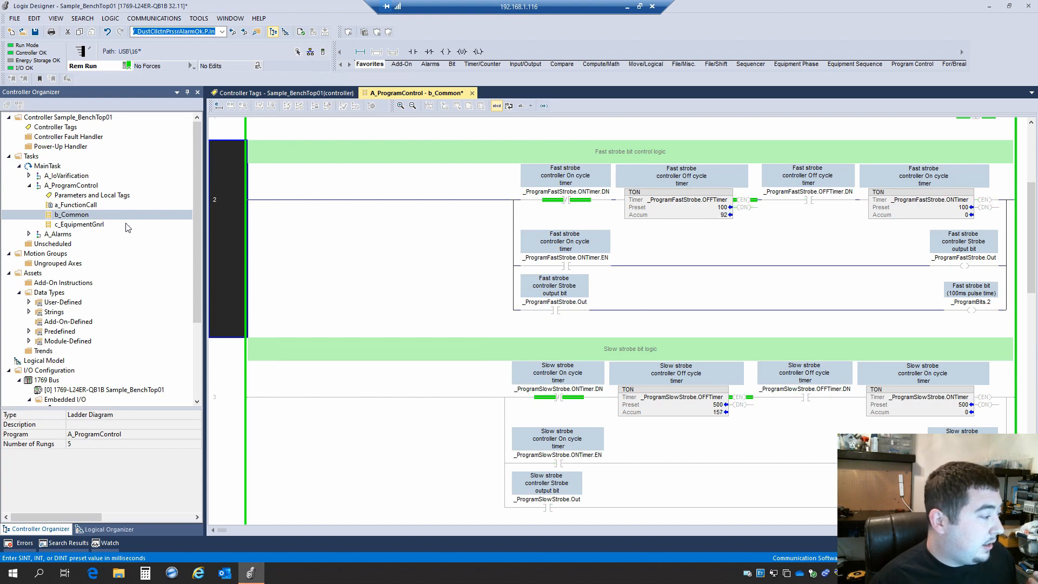
Examine the project tree down to the embedded and Ethernet modules in the I/O configuration.
click(142, 265)
scroll(141, 272, down, 4)
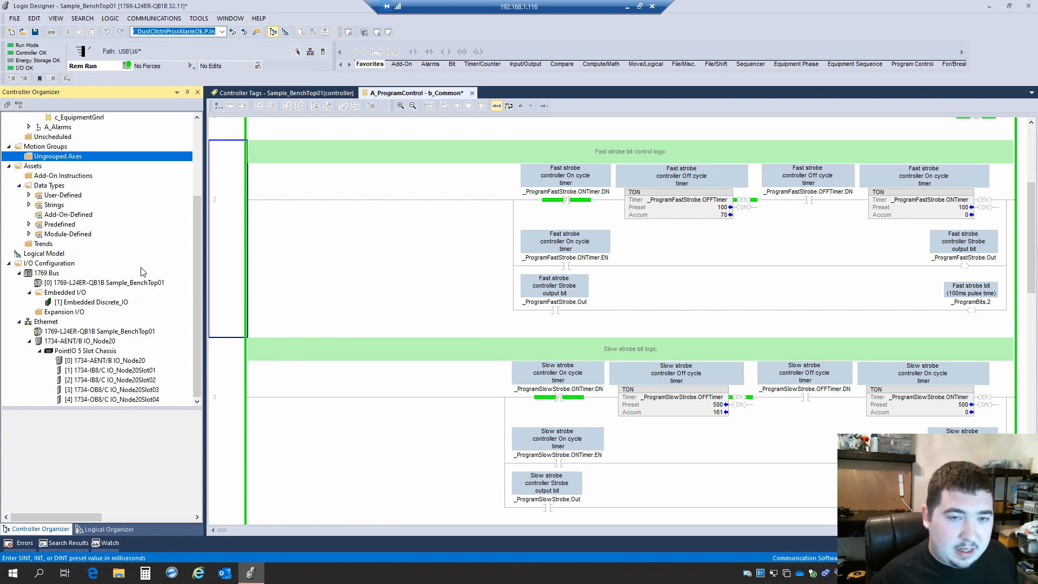
scroll(142, 271, up, 4)
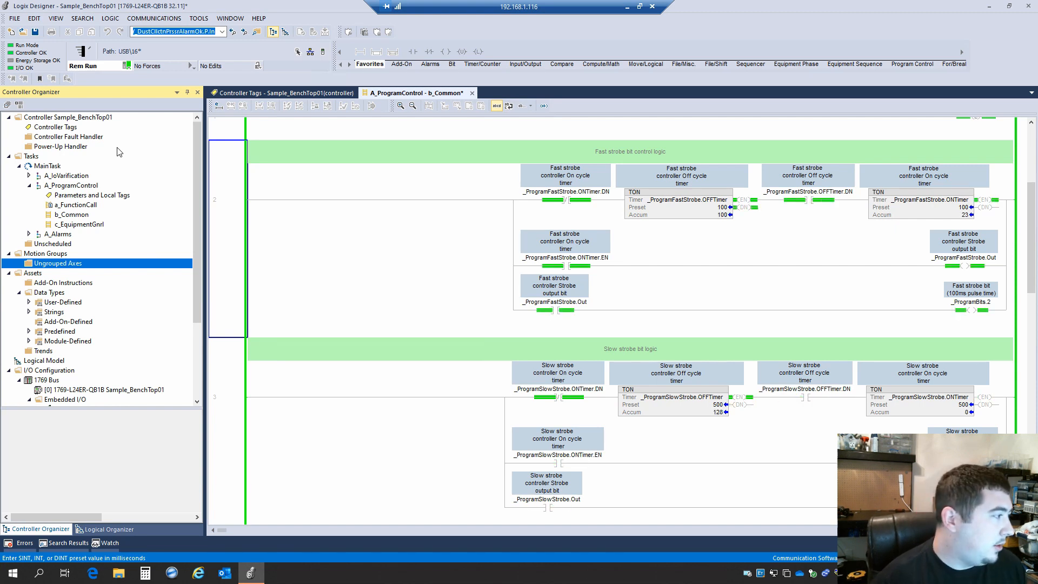
Compare the tag scopes in the project tree, from Controller Tags to A_ProgramControl's Parameters and Local Tags, and select the fast strobe OFFTimer instruction.
click(47, 129)
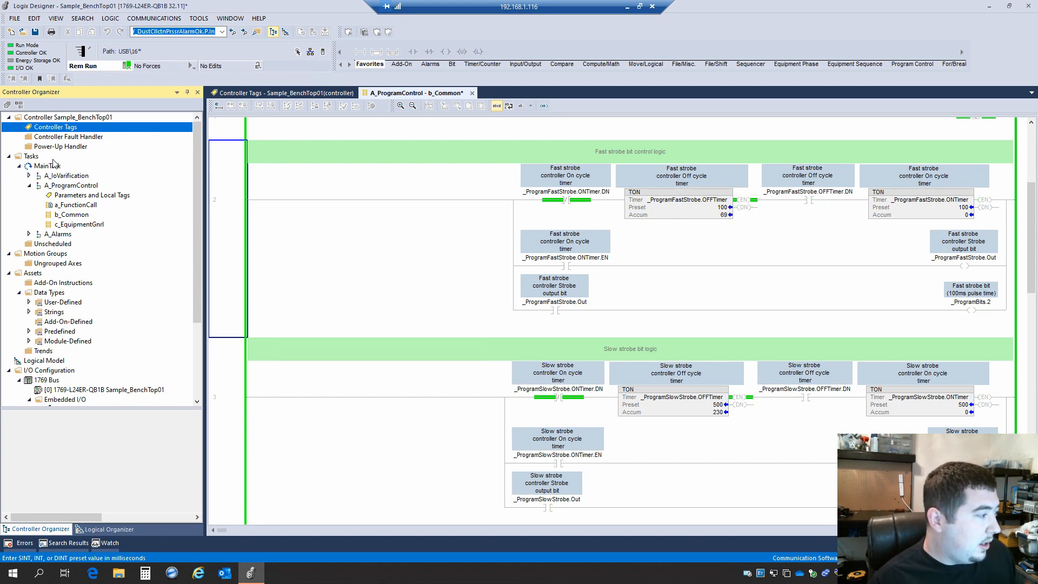
click(69, 186)
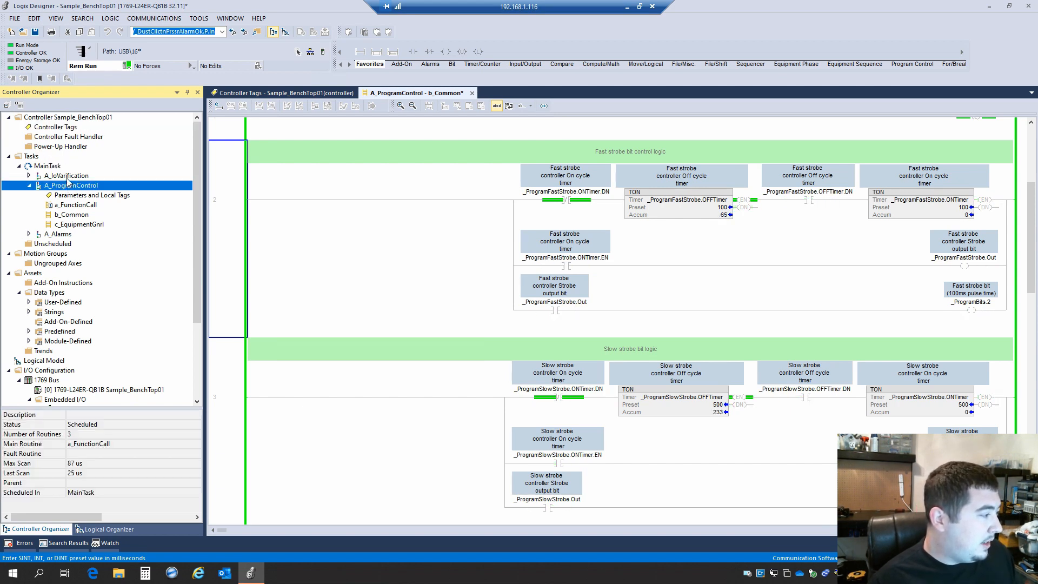
key(Up)
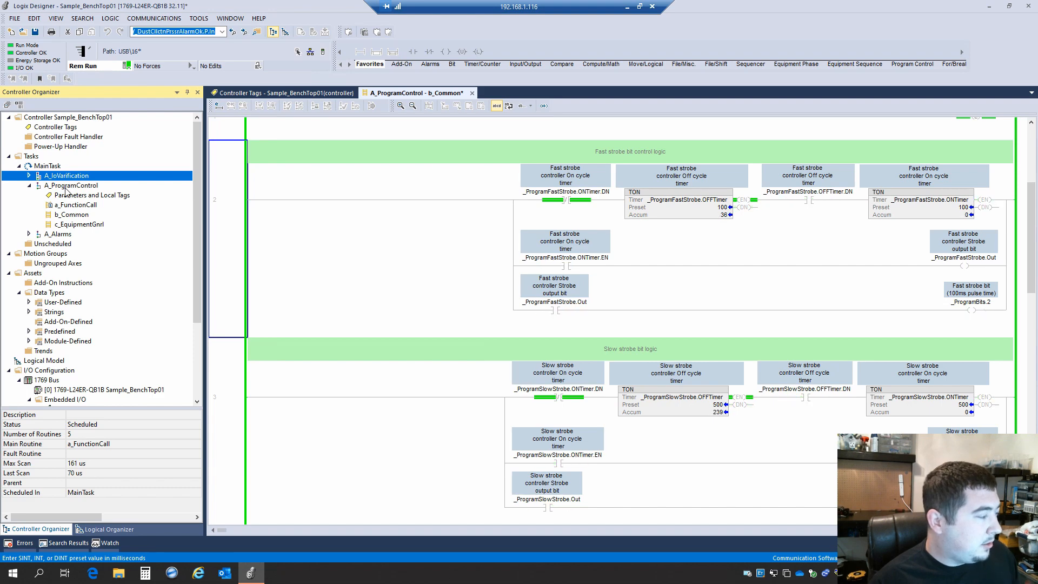
click(77, 197)
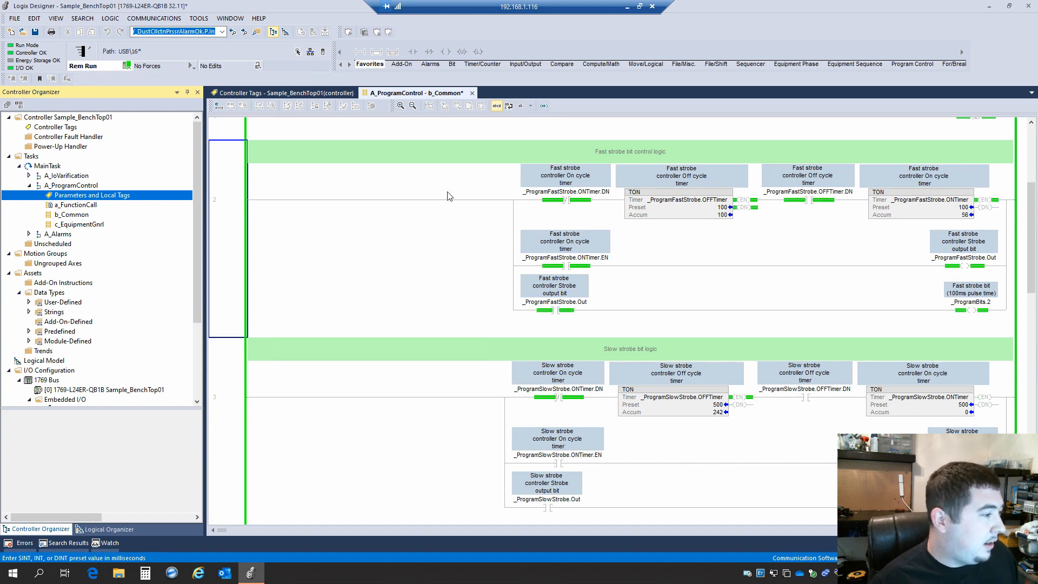
click(645, 200)
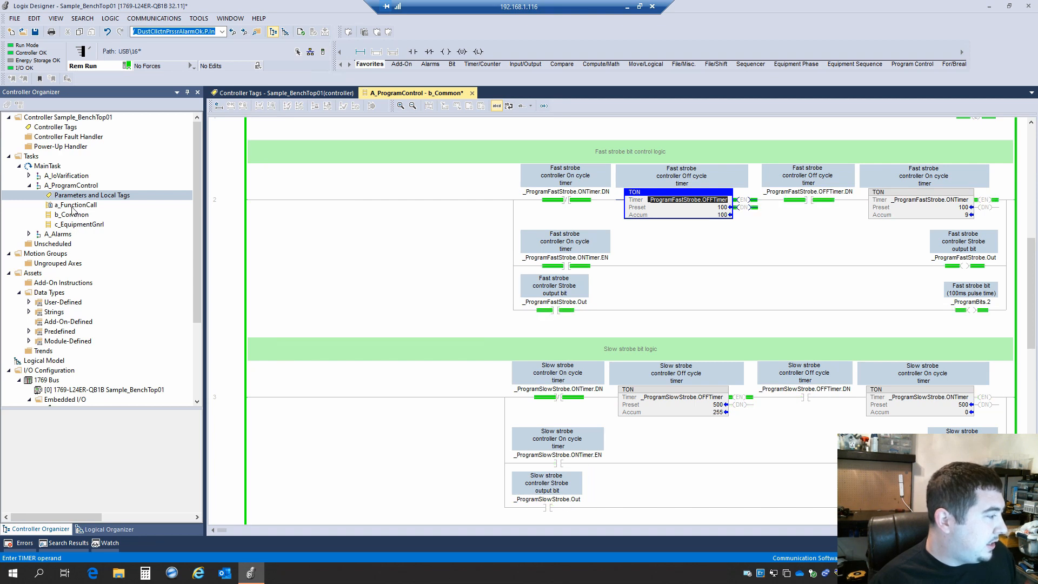
Expand the A_IoVarification program, inspect its a_FunctionCall routine entry, and collapse the program again.
click(69, 175)
click(28, 176)
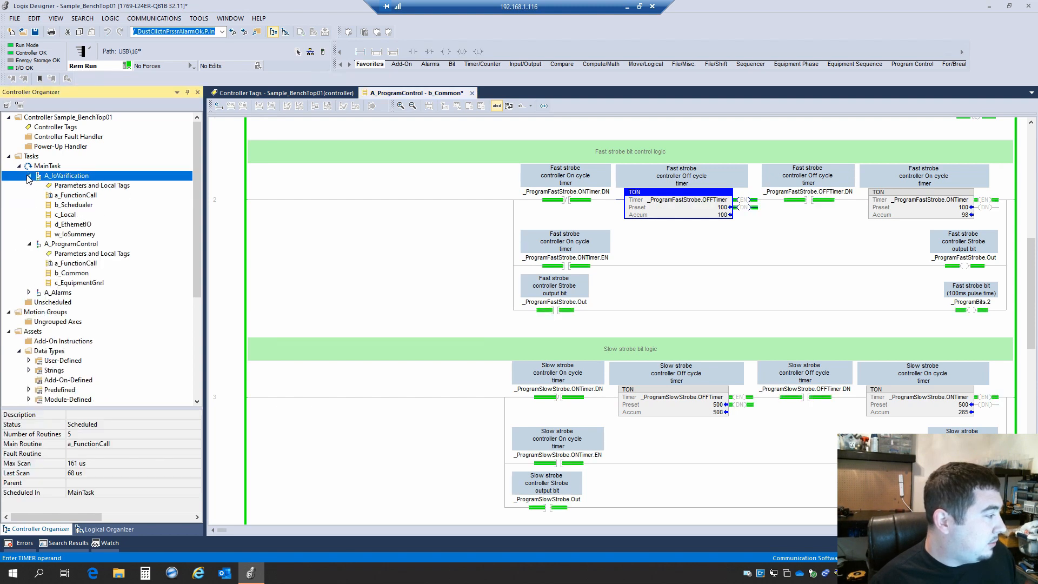
click(85, 196)
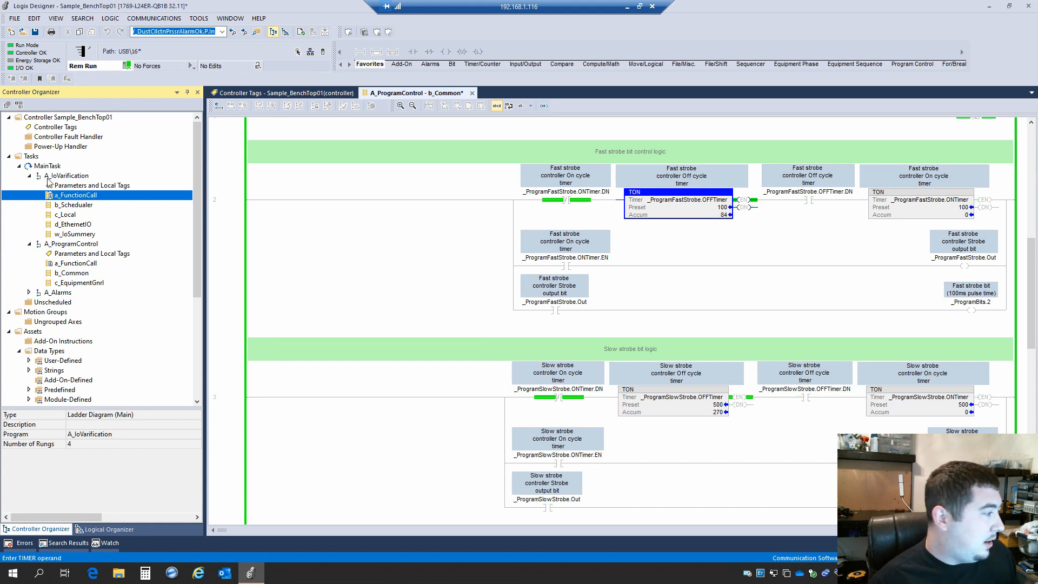
click(28, 176)
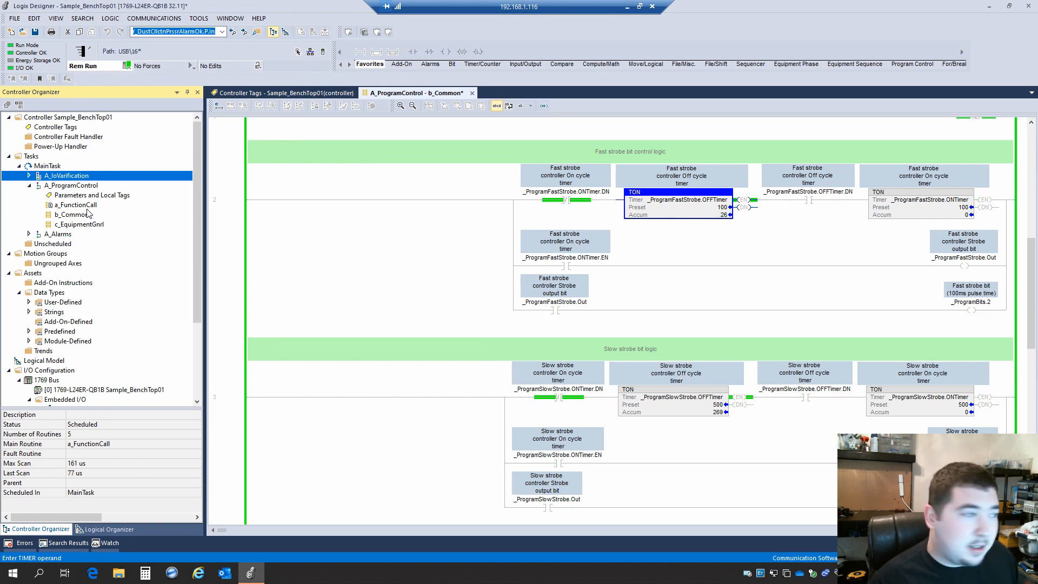
Open the Controller Tags and look through the I/O, alarm and I/O verification tags.
click(61, 128)
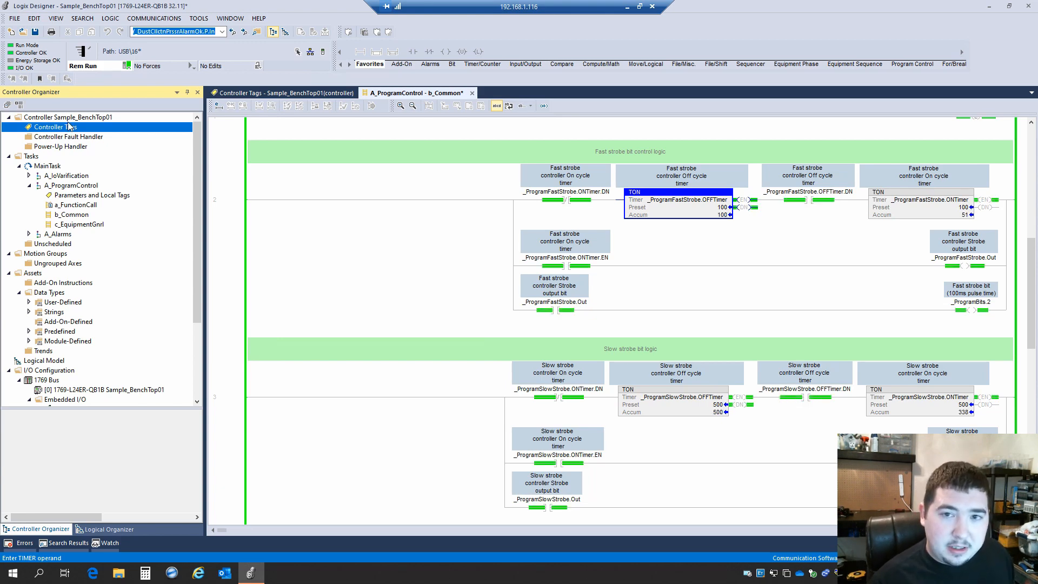
double_click(69, 126)
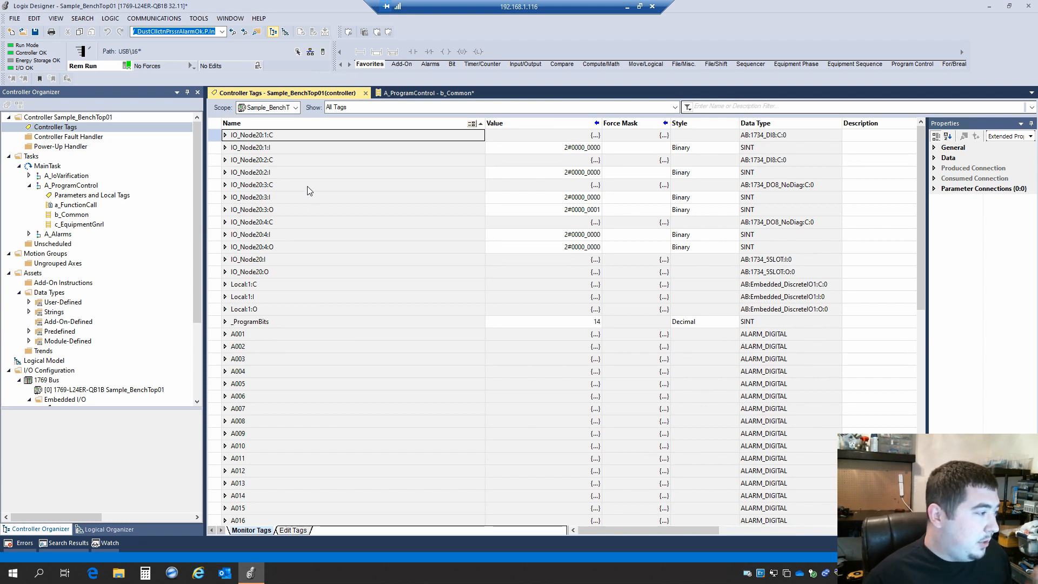
scroll(370, 348, down, 4)
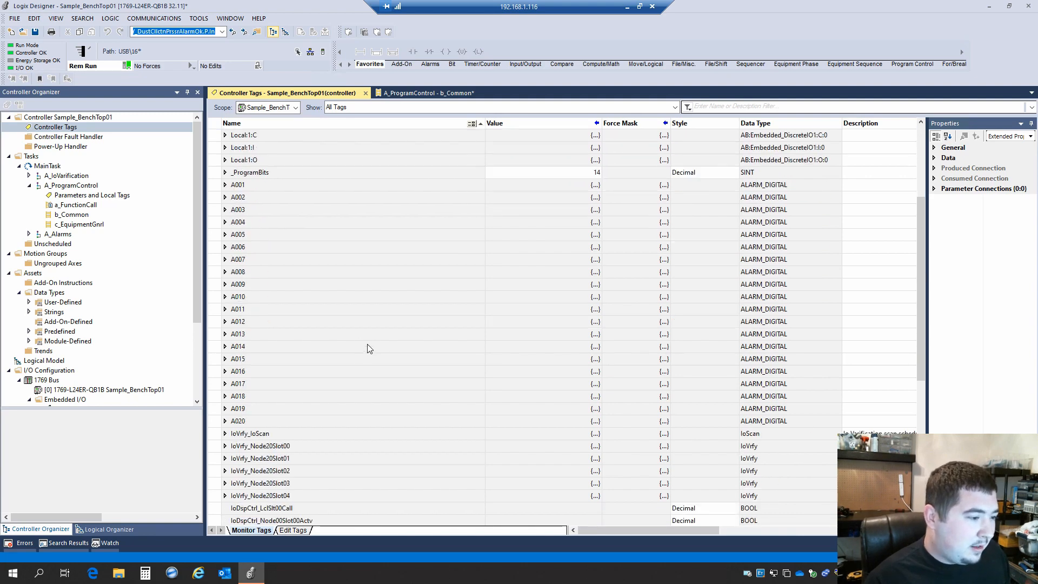
scroll(369, 348, up, 4)
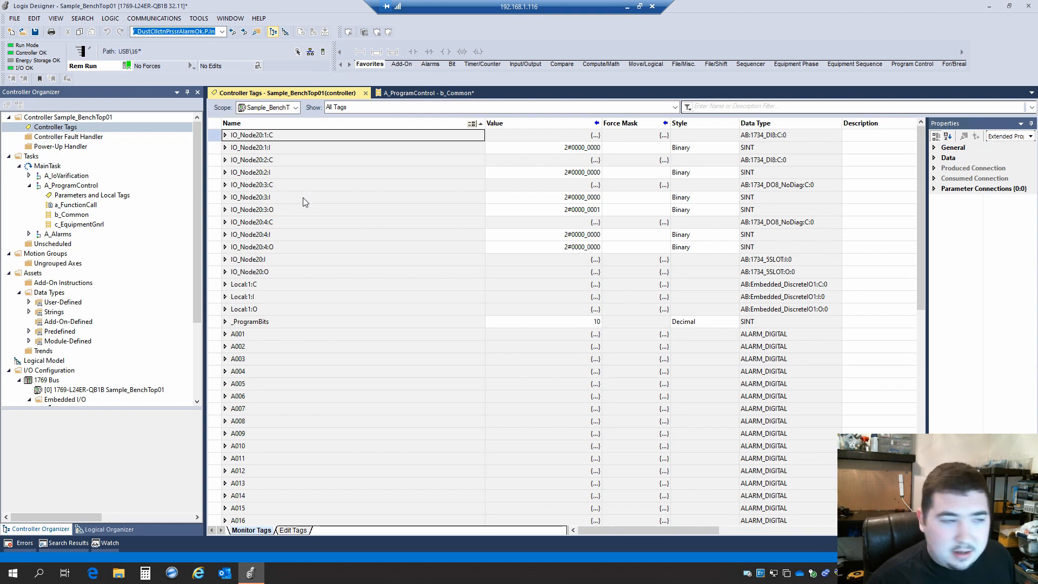
Match the modules in the I/O configuration to their controller tags by highlighting the Local:1 tags and the IO_Node20 slot 1 to 4 tags.
scroll(63, 331, down, 4)
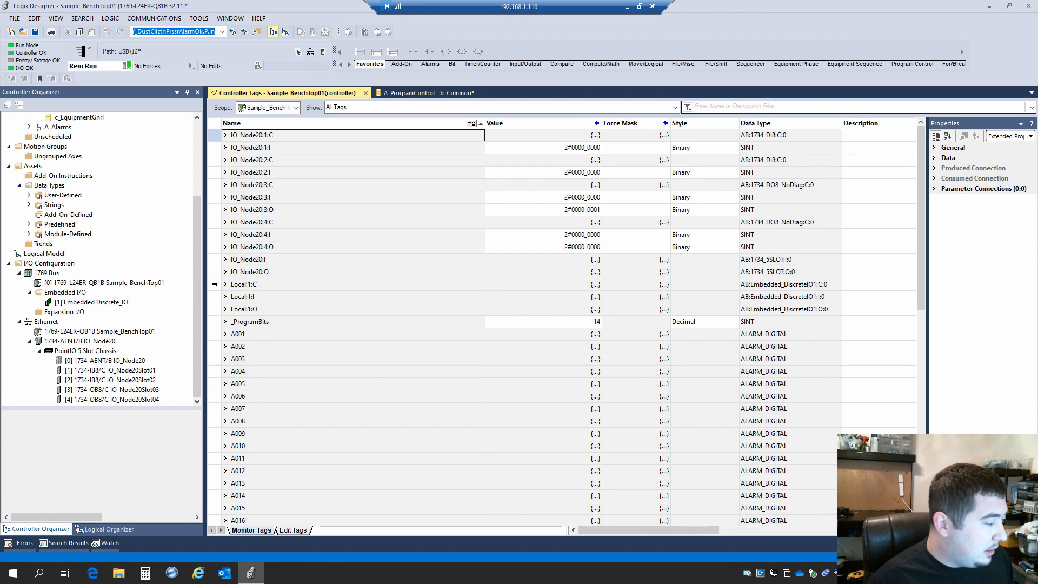
drag(215, 284, 215, 310)
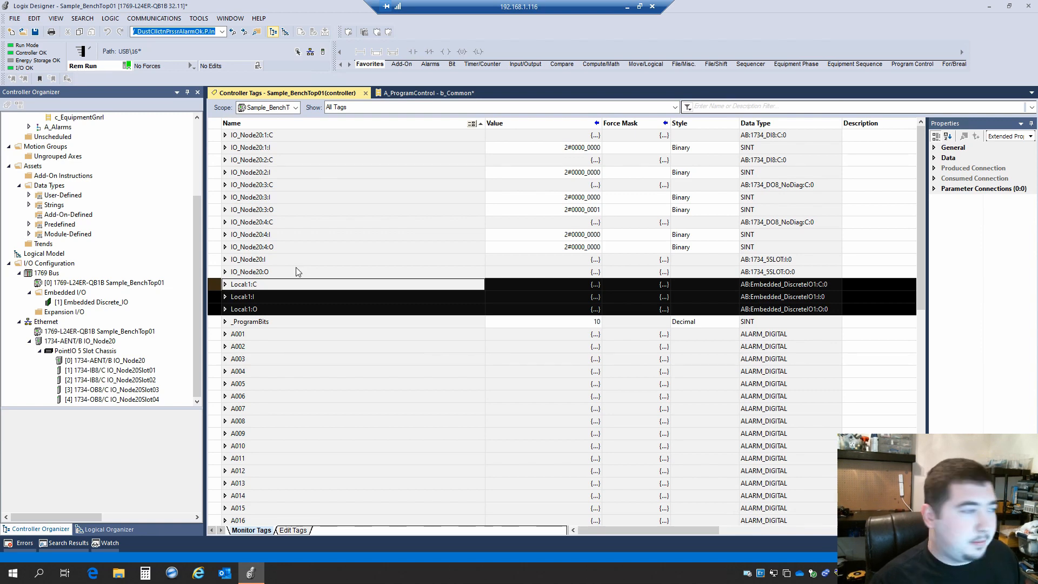
click(89, 343)
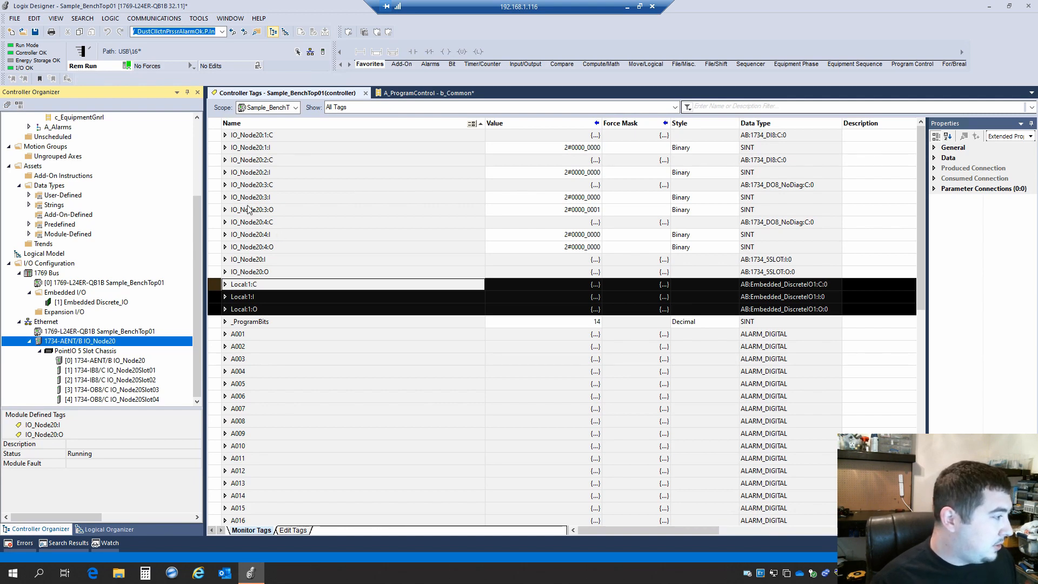
drag(221, 134, 222, 247)
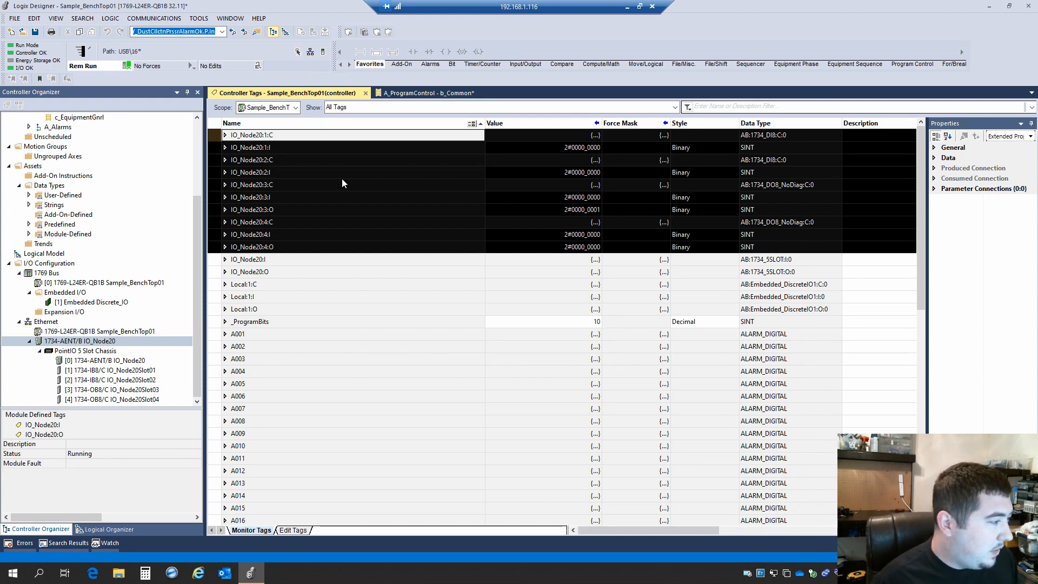
click(342, 182)
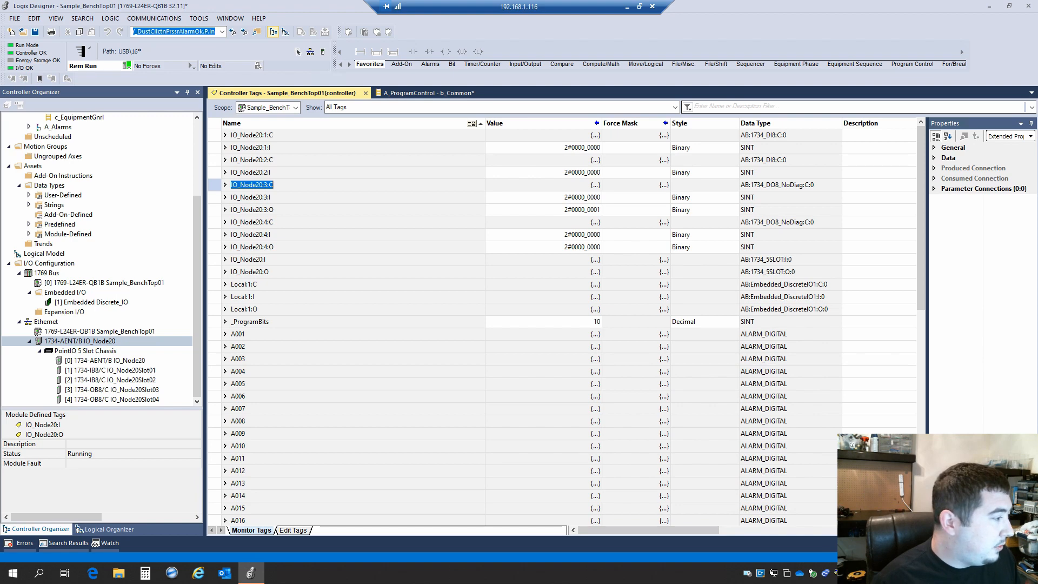
Expand the IO_Node20:2:I input tag, inspect its bits 0 through 7, and collapse it.
click(225, 173)
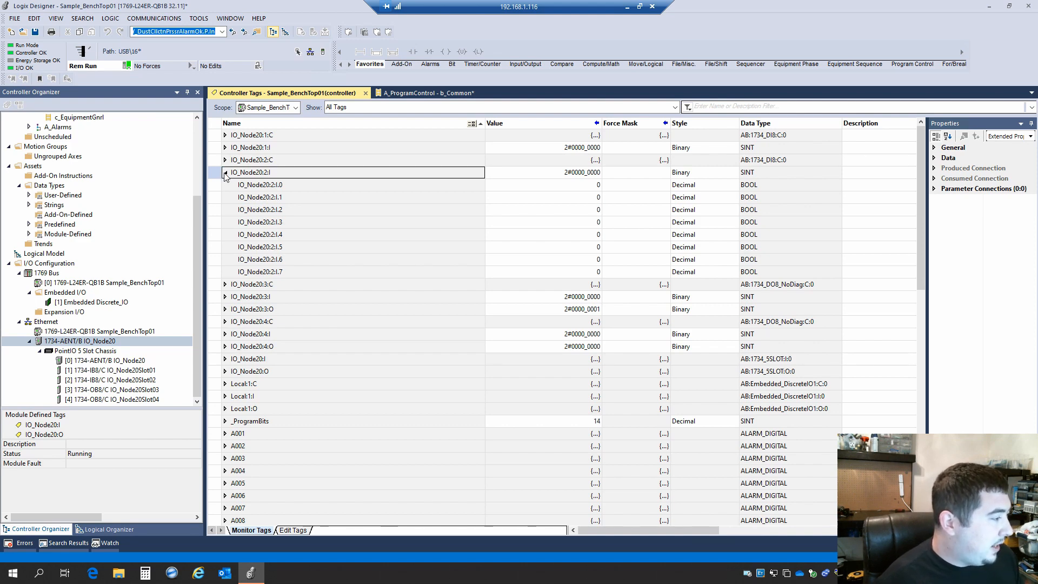
click(263, 185)
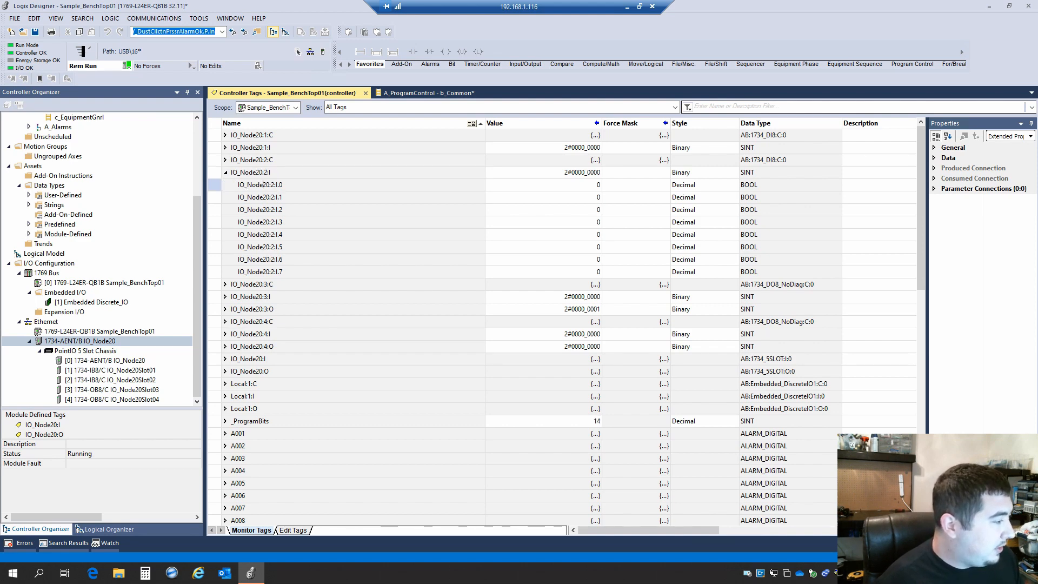
click(281, 273)
click(287, 185)
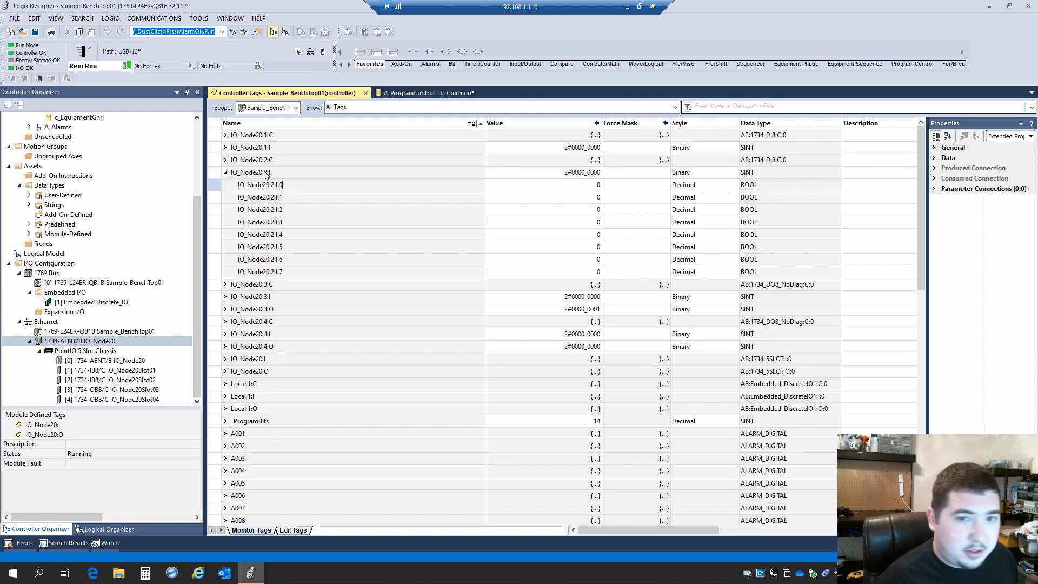
click(225, 172)
Look over the alarm and I/O verification tags, and highlight the module tags from IO_Node20:1:C through Local:1:C.
scroll(342, 285, down, 2)
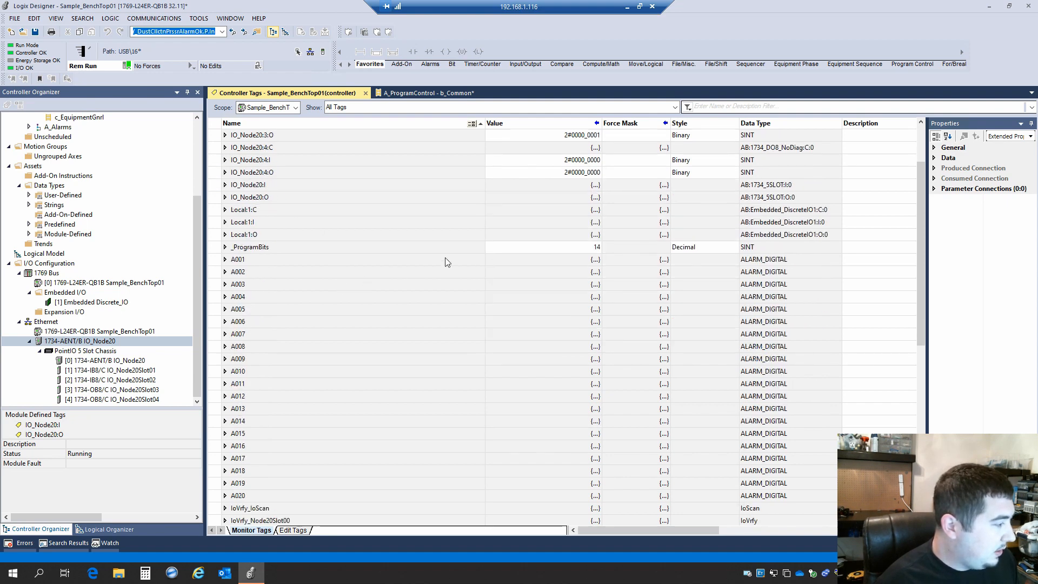
scroll(381, 312, down, 1)
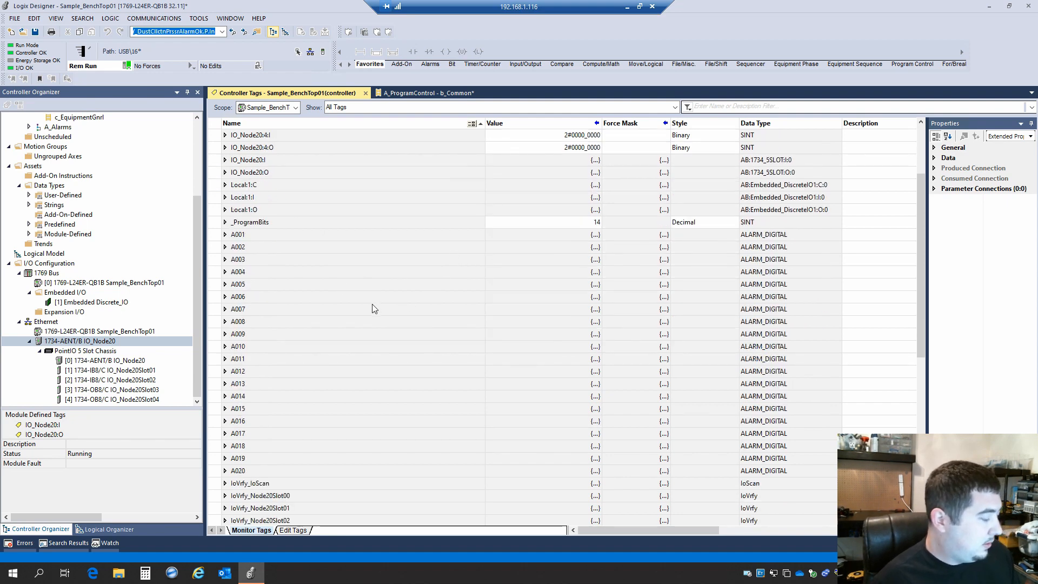
scroll(374, 308, down, 2)
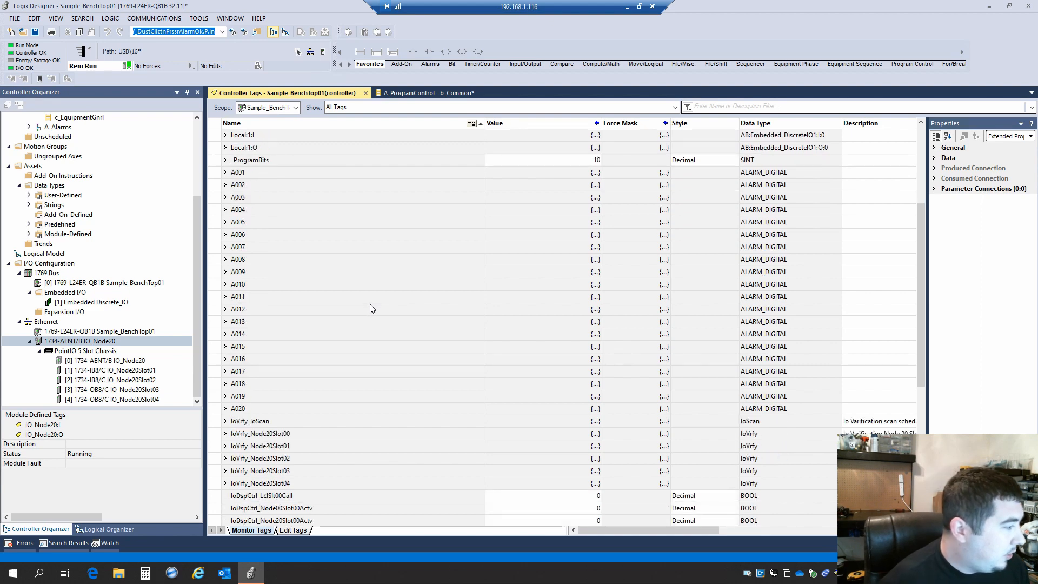
scroll(372, 310, up, 4)
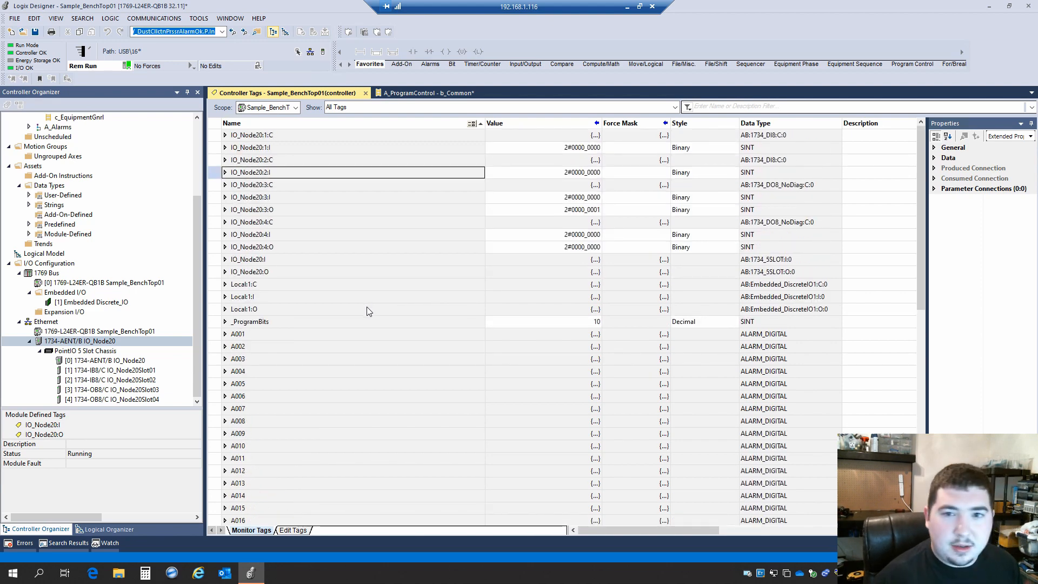
scroll(366, 311, down, 1)
scroll(366, 311, up, 1)
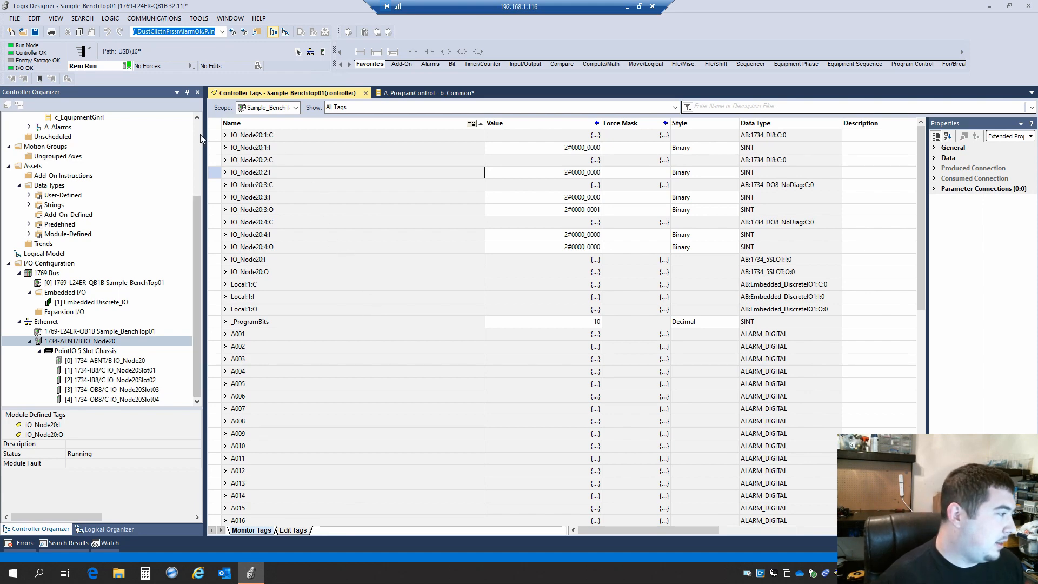
drag(212, 136, 216, 249)
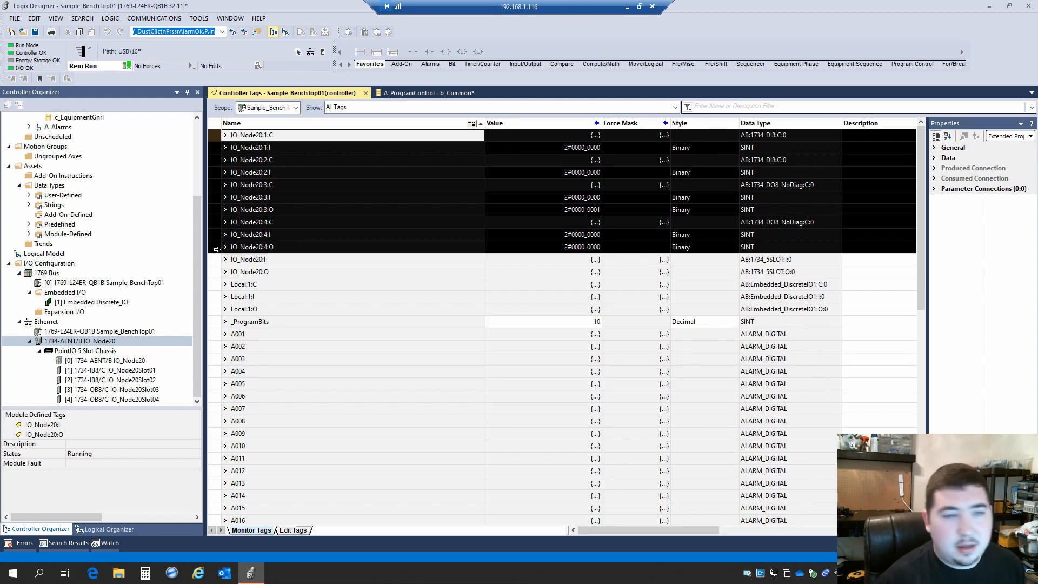
drag(216, 249, 214, 285)
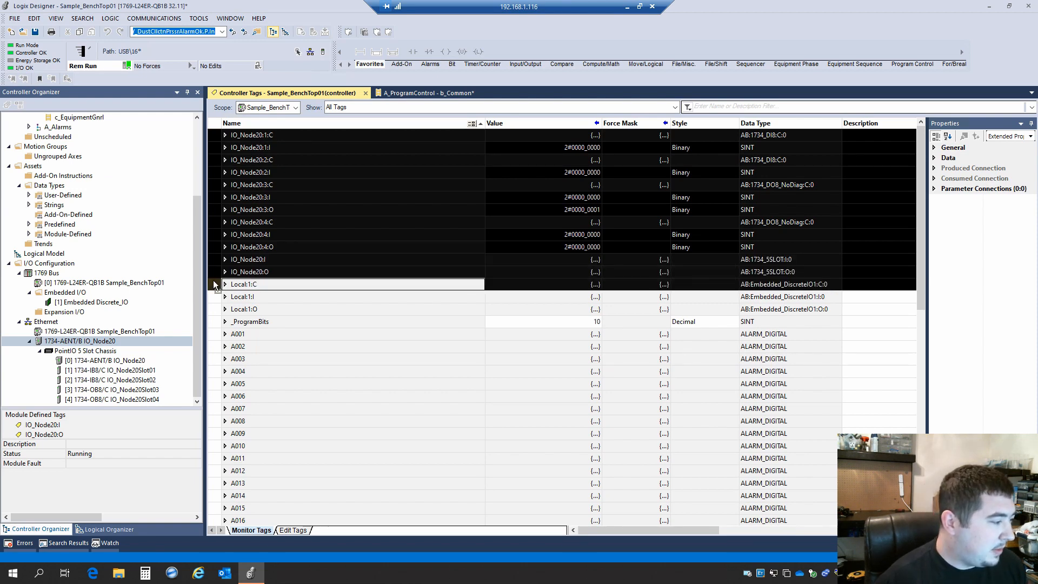
click(350, 235)
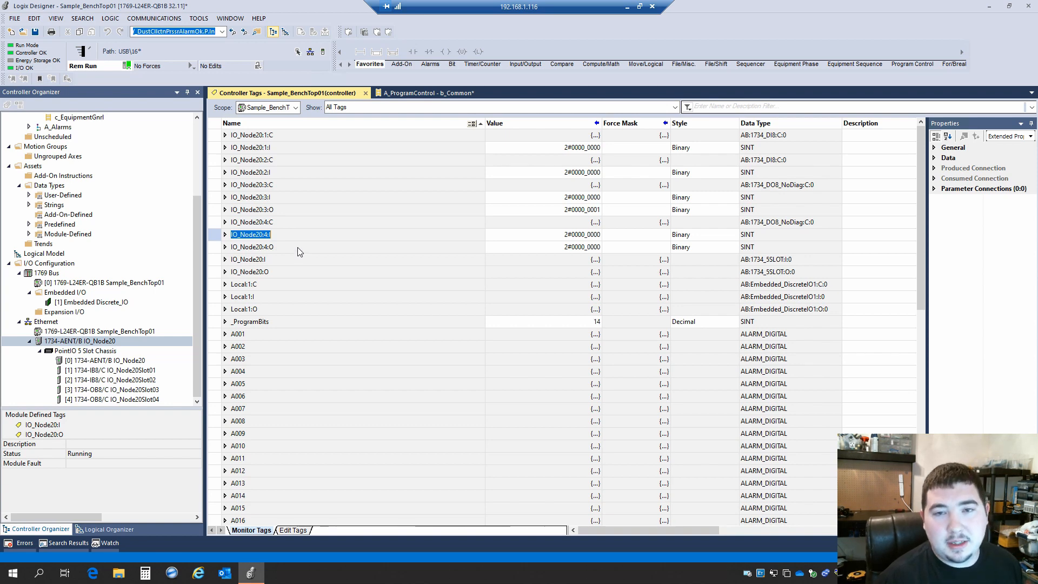
Examine the rest of the controller tag list down to the IoVrfy_Local tag at its end.
scroll(299, 250, down, 1)
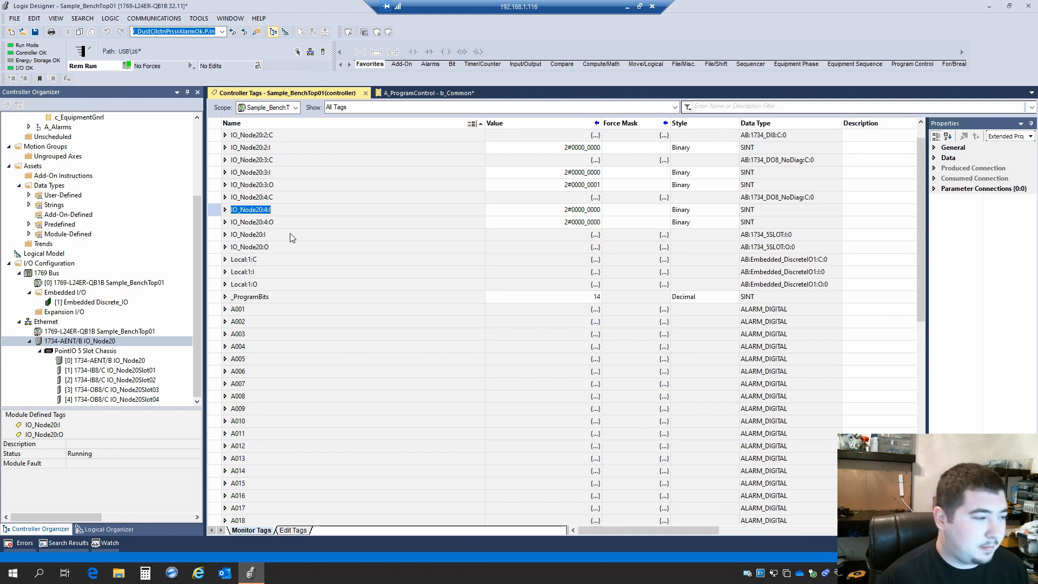
scroll(292, 238, down, 1)
scroll(292, 237, up, 2)
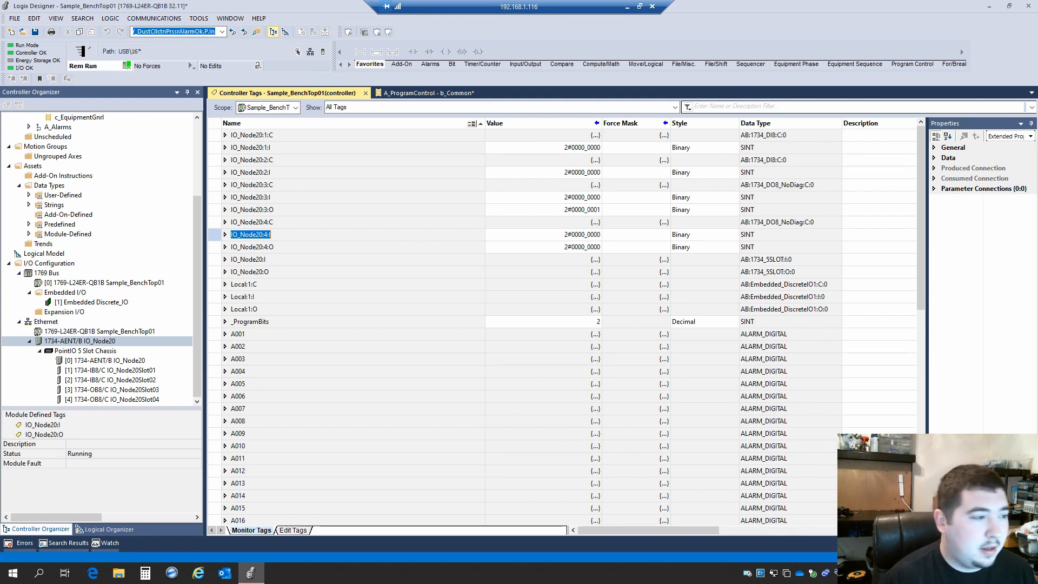
scroll(285, 236, down, 4)
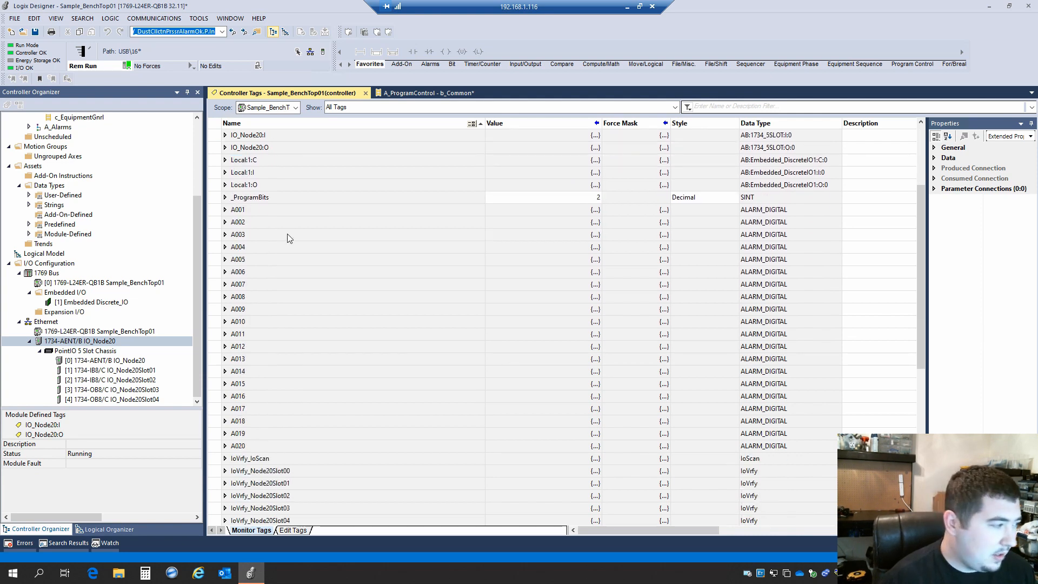
scroll(287, 237, down, 4)
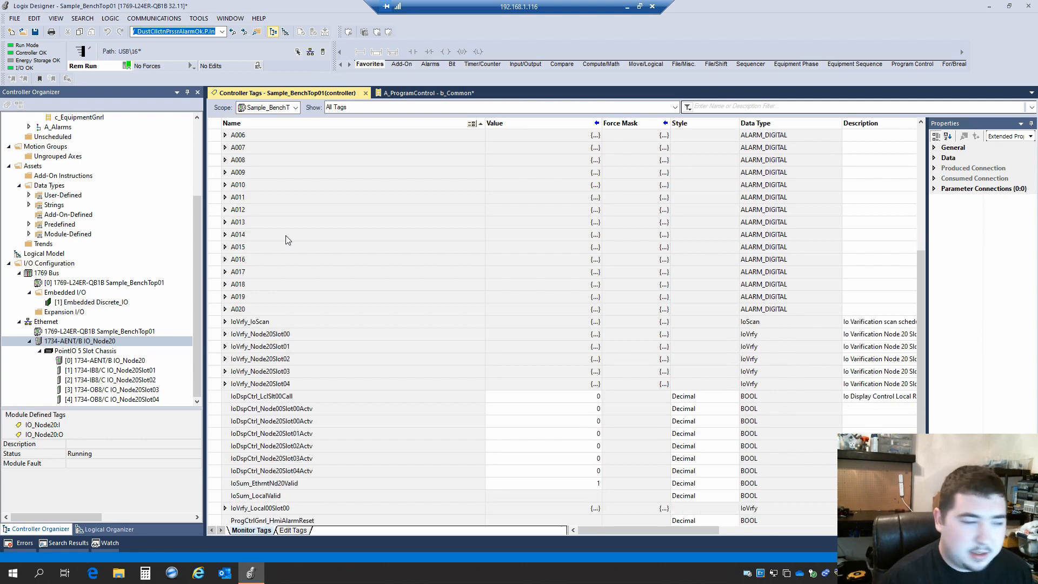
scroll(287, 238, down, 5)
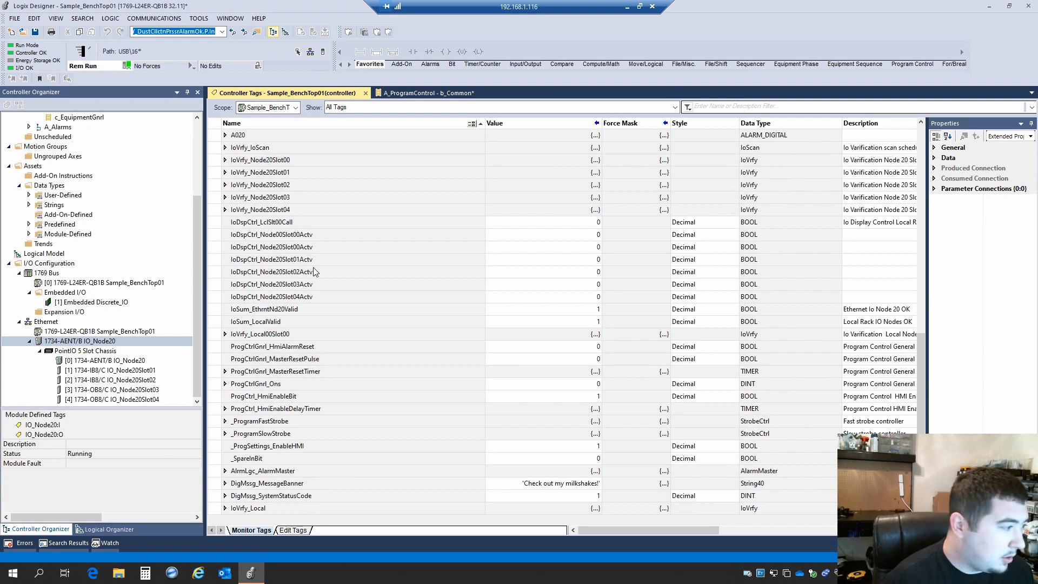
Switch the controller tag list to tag editing and start a new tag in the blank row below IoVrfy_Local.
double_click(358, 409)
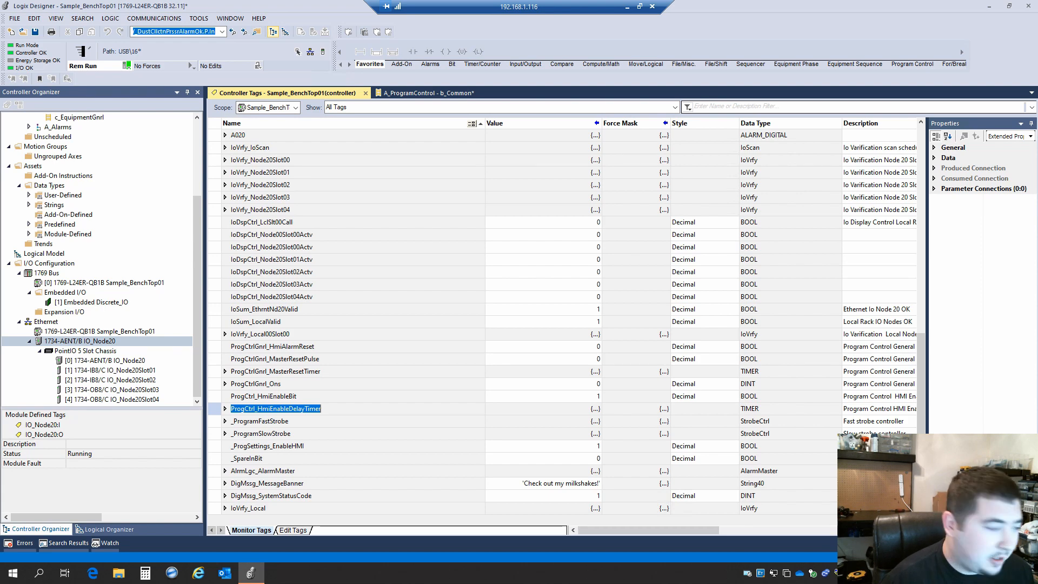
click(293, 531)
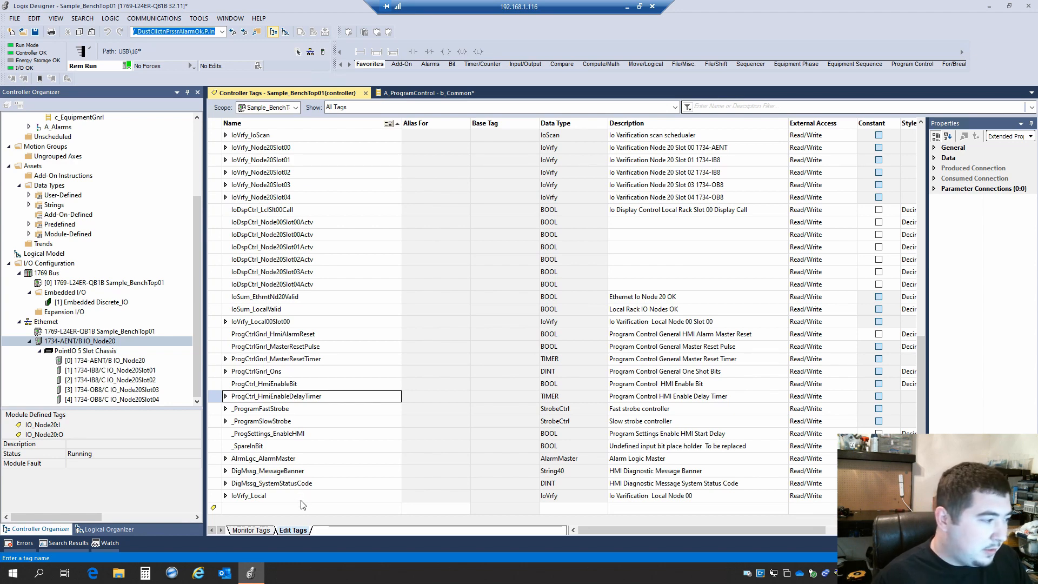
click(290, 509)
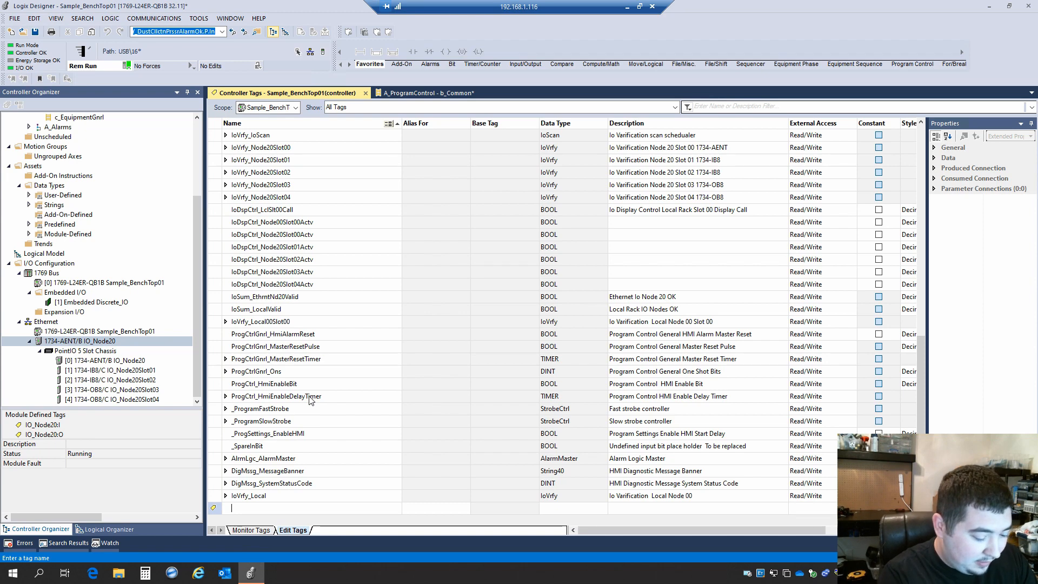
Enter TestButtonfor_start_command_bla_bal_bal_ as an example of an overly long name for the new tag.
text(TestBuy)
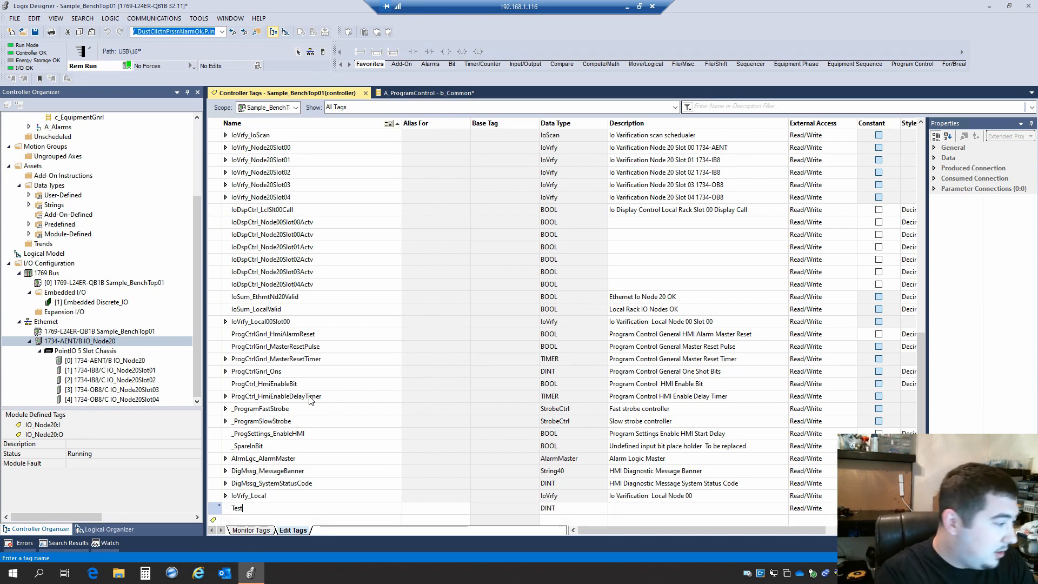
key(BackSpace)
key(BackSpace)
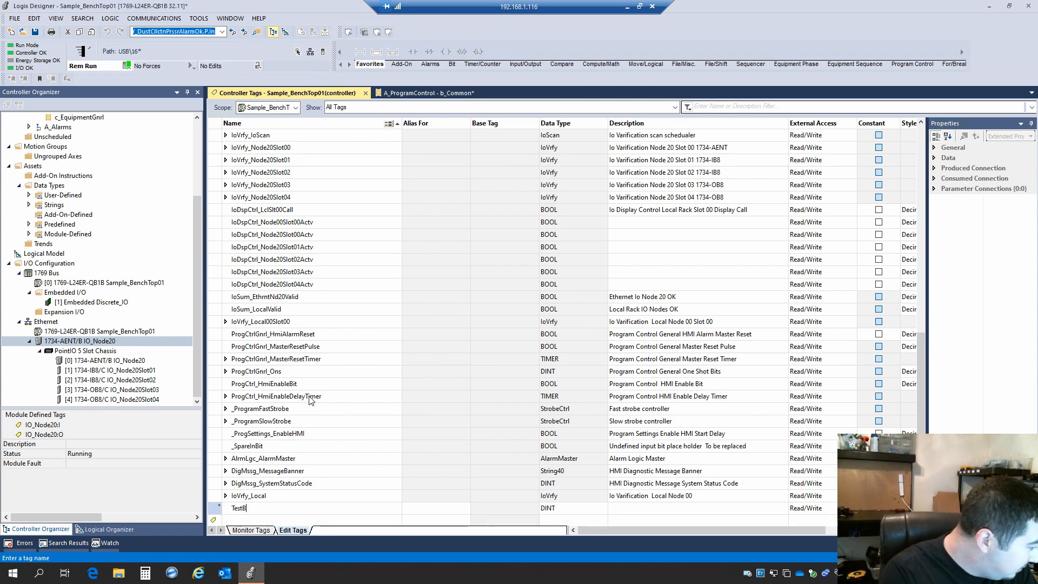
text(uttonf)
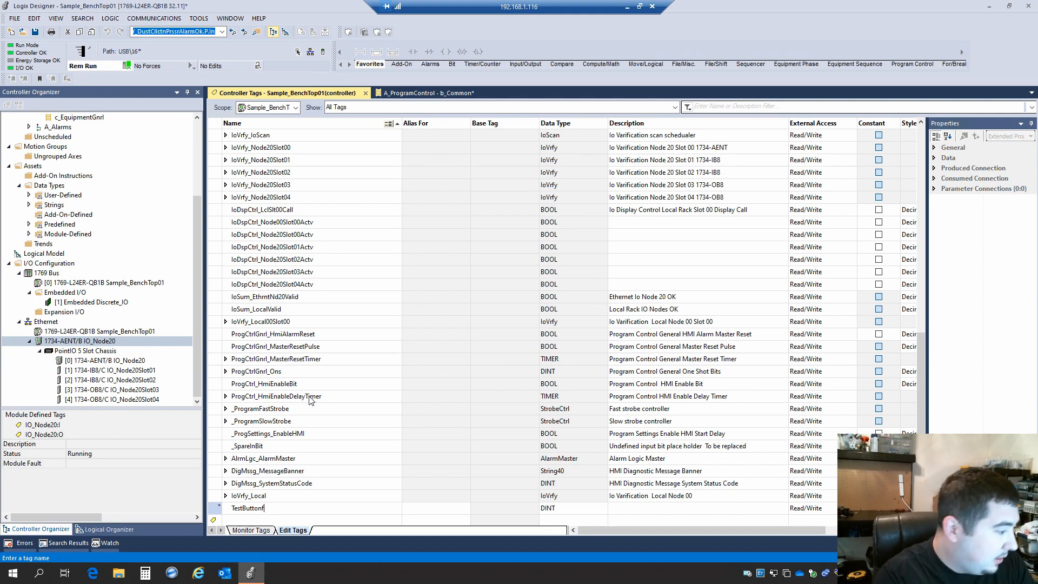
text(or_star)
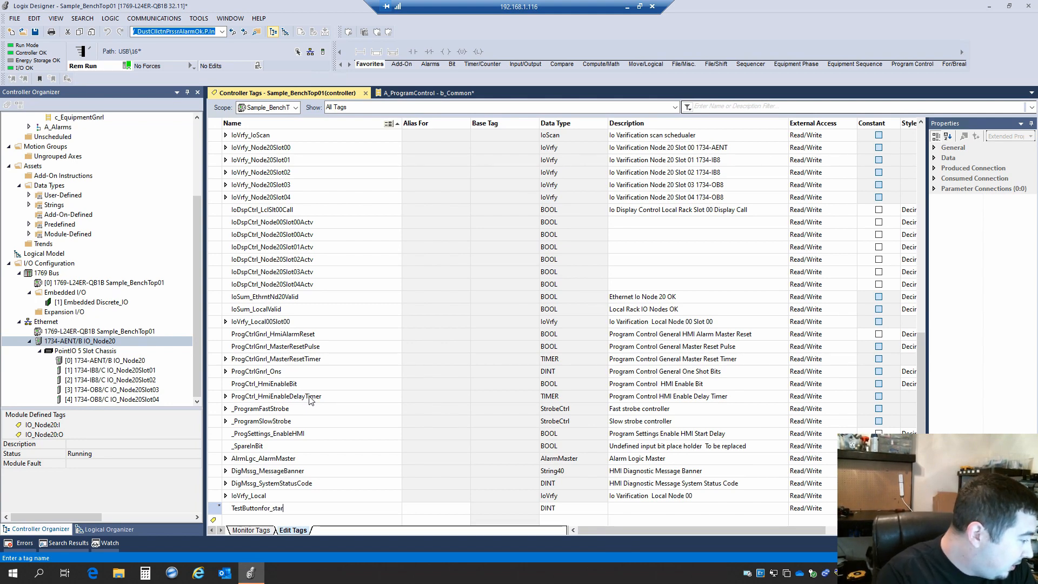
text(t)
text(_com)
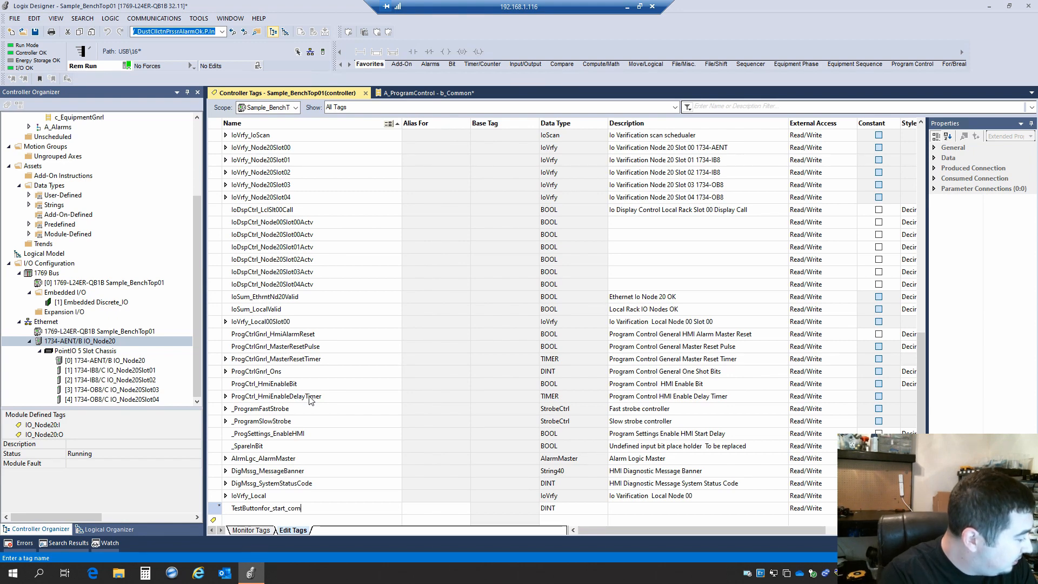
text(mand_)
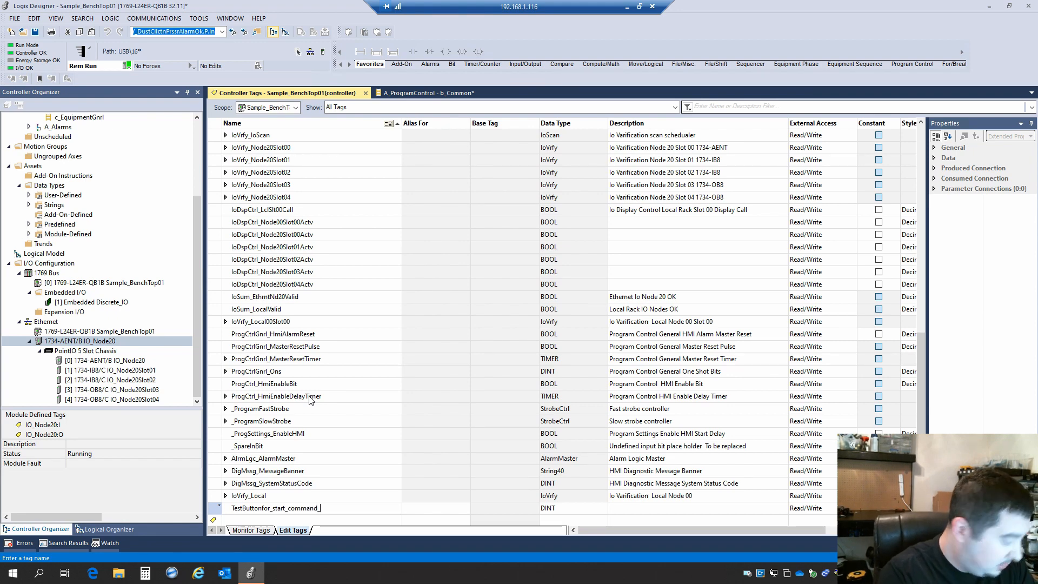
text(bla_bal_bal_)
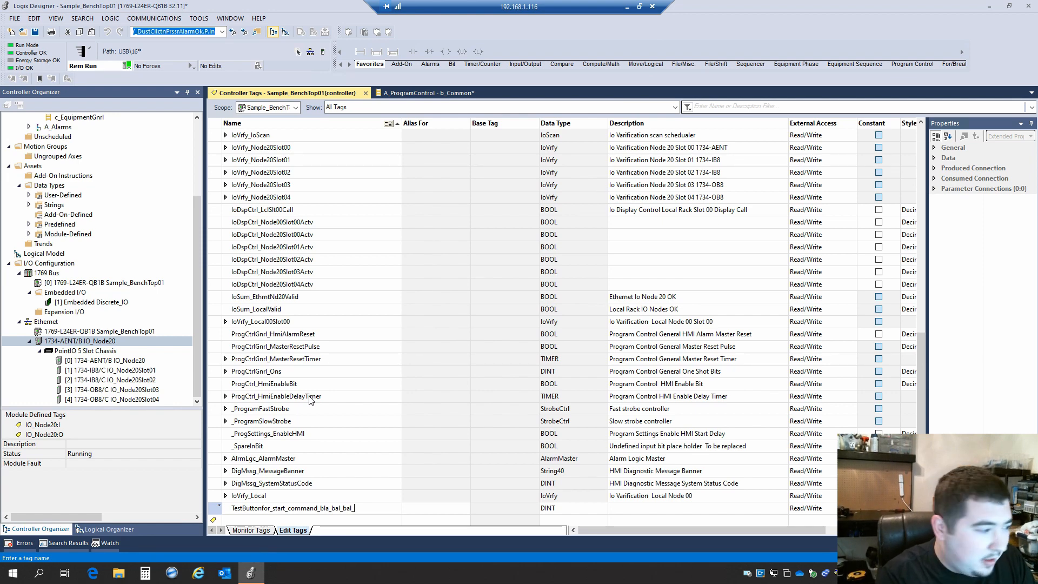
Clear the entire long example name from the new tag's row.
key(BackSpace)
key(BackSpace)
key(BackSpace)
key(BackSpace)
key(BackSpace)
key(BackSpace)
key(BackSpace)
key(BackSpace)
key(BackSpace)
key(BackSpace)
key(BackSpace)
key(BackSpace)
key(BackSpace)
key(BackSpace)
key(BackSpace)
key(BackSpace)
key(BackSpace)
key(BackSpace)
key(BackSpace)
key(BackSpace)
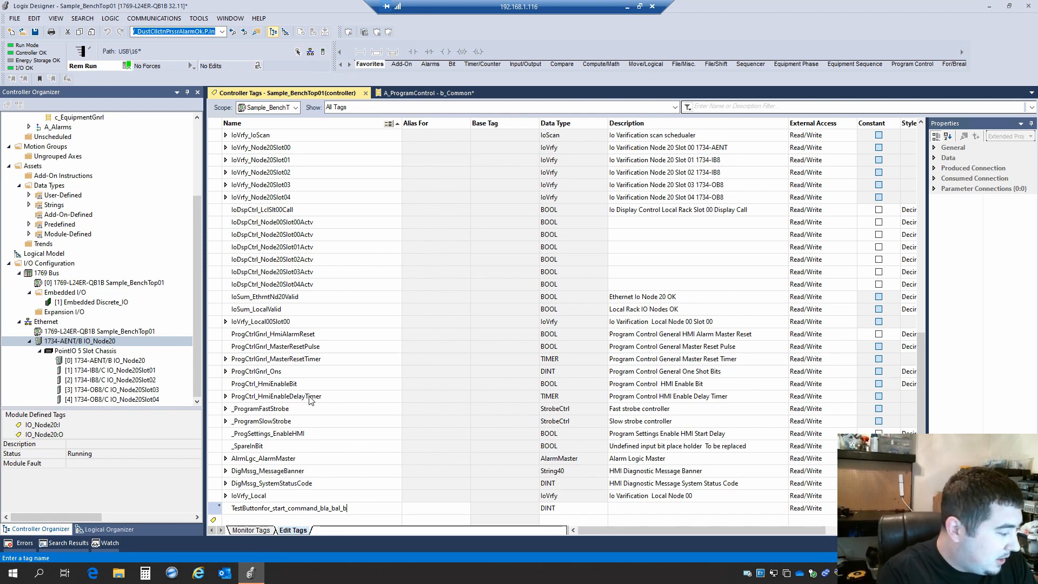
key(BackSpace)
key(BackSpace)
key(BackSpace)
key(BackSpace)
key(BackSpace)
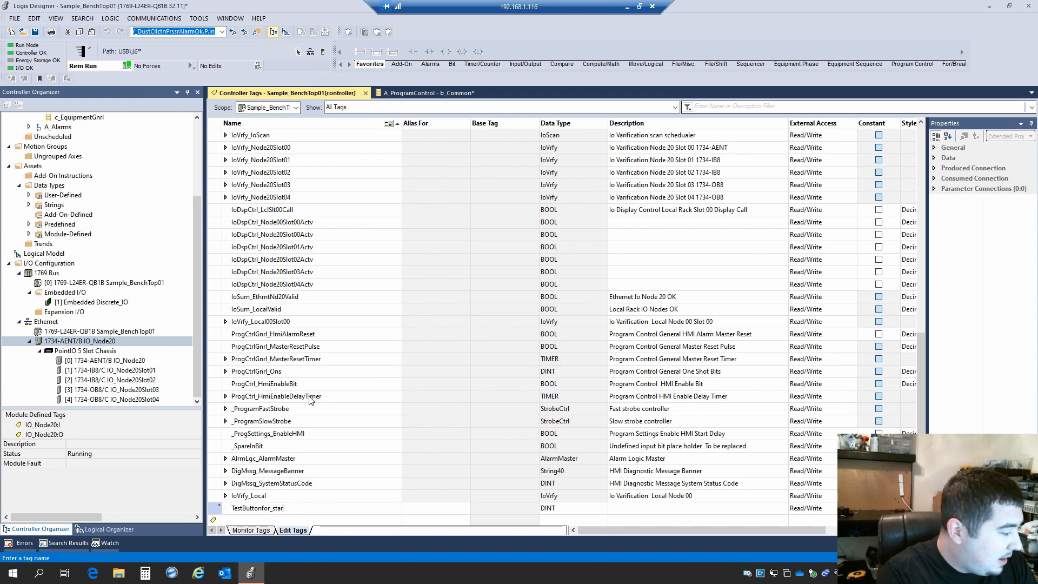
key(BackSpace)
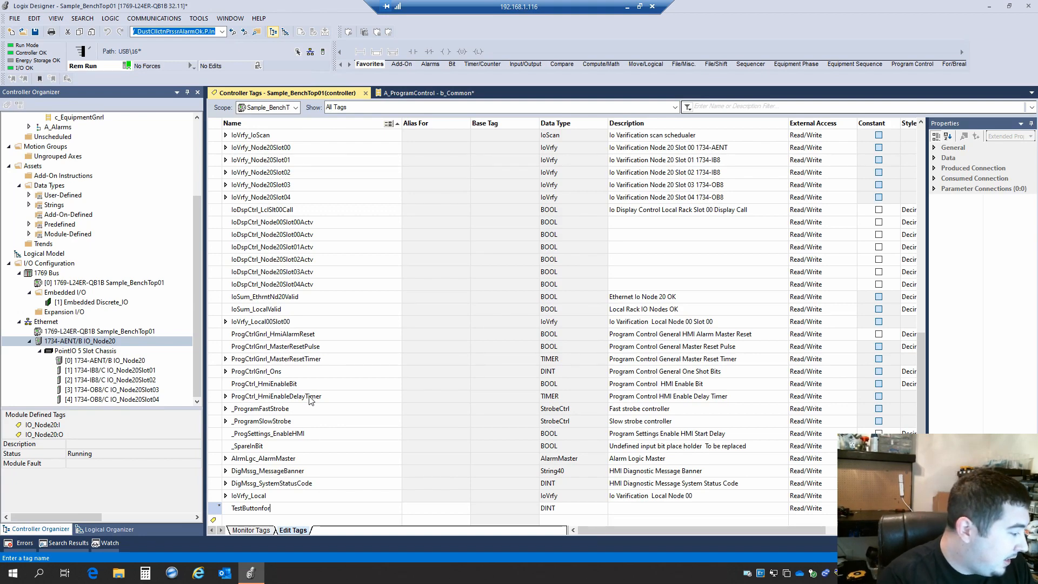
key(BackSpace)
key(BackSpace)
key(BackSpace)
key(BackSpace)
key(BackSpace)
key(BackSpace)
key(BackSpace)
key(BackSpace)
key(BackSpace)
key(BackSpace)
key(BackSpace)
key(BackSpace)
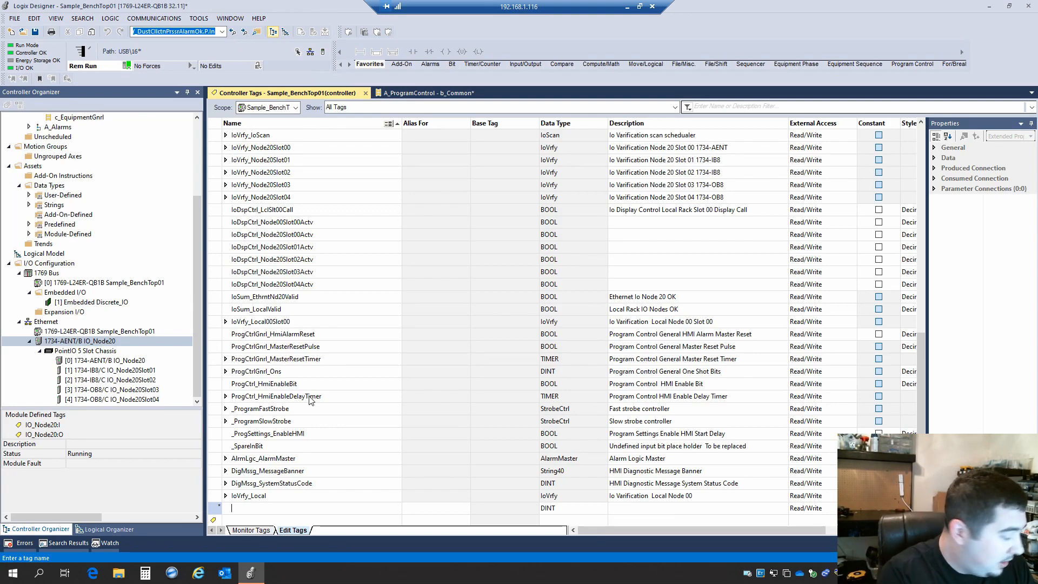
Try the abbreviated name TstBttn for the new tag, and clear it again.
text(Tst)
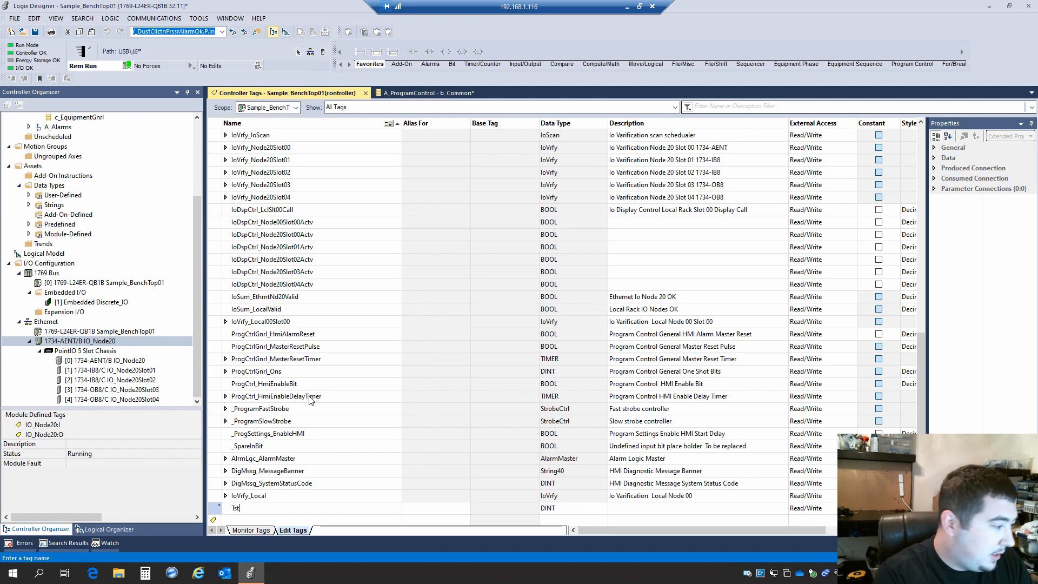
text(Bttn)
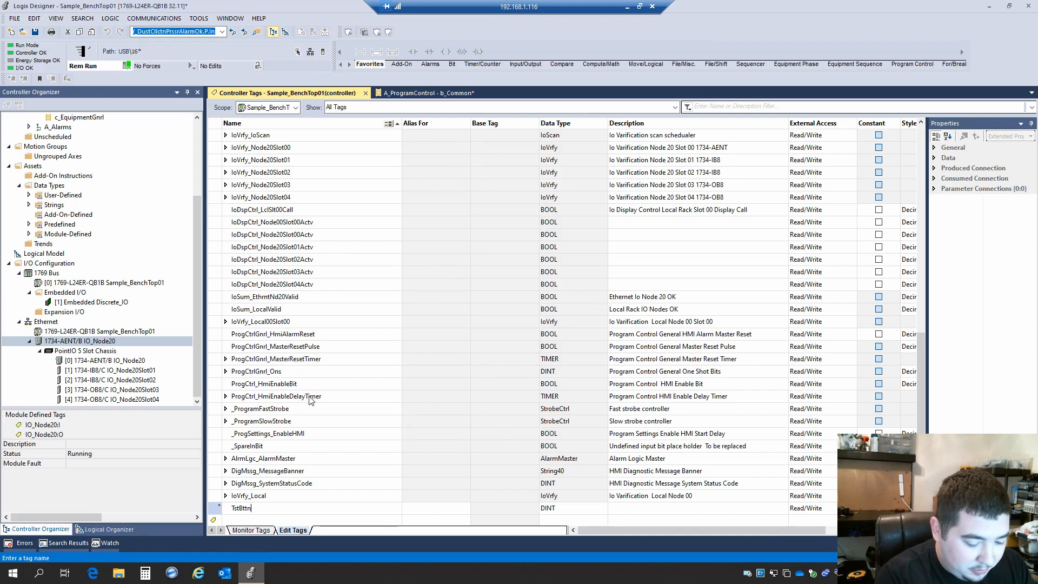
key(BackSpace)
key(BackSpace)
key(BackSpace)
key(BackSpace)
key(BackSpace)
key(BackSpace)
key(BackSpace)
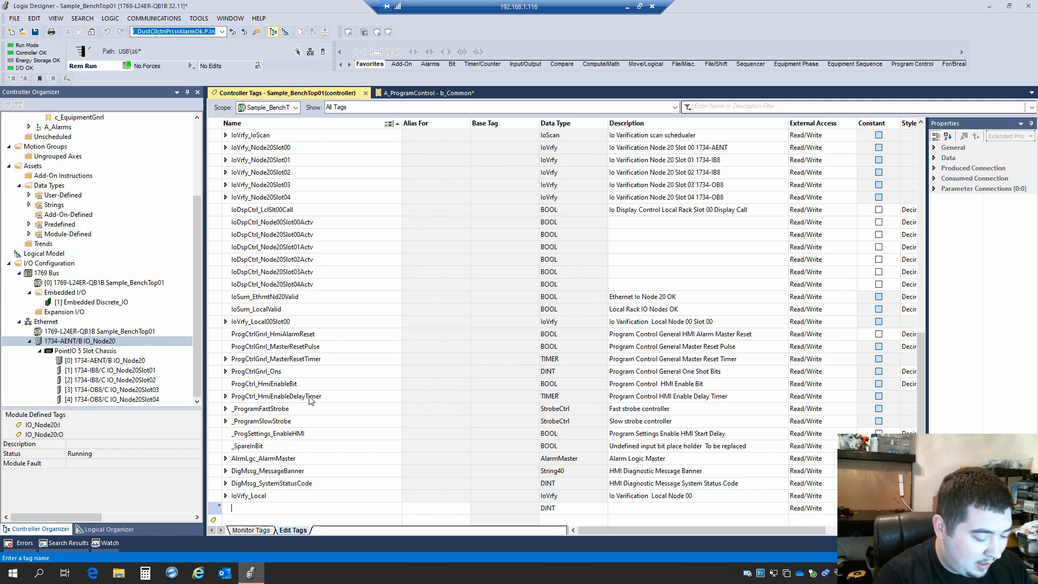
Try DO and DigOut as example abbreviations in the new tag's name, and clear the name again.
text(DO)
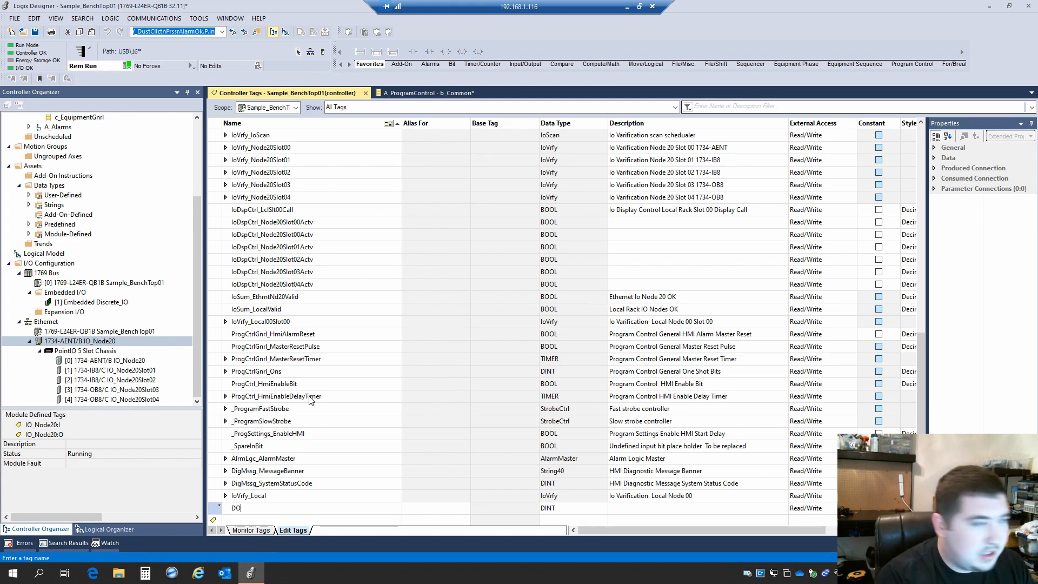
key(BackSpace)
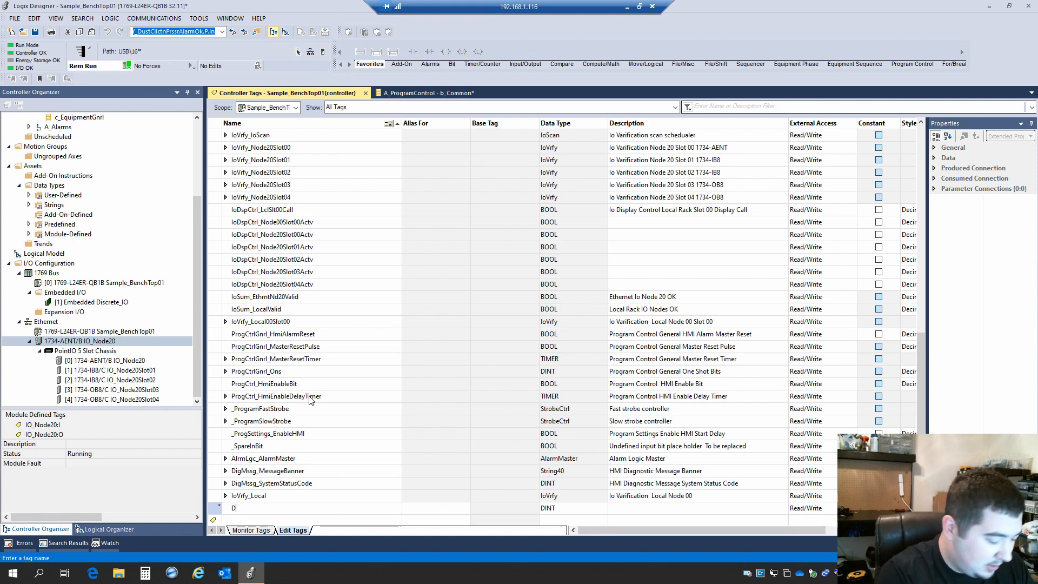
text(igOut)
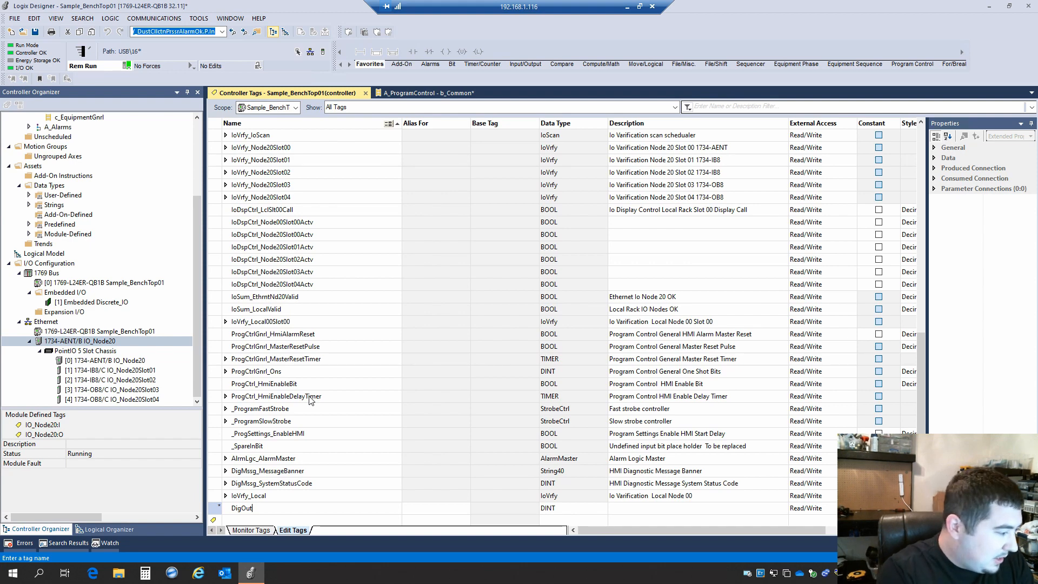
key(BackSpace)
key(BackSpace)
key(BackSpace)
key(BackSpace)
key(BackSpace)
key(BackSpace)
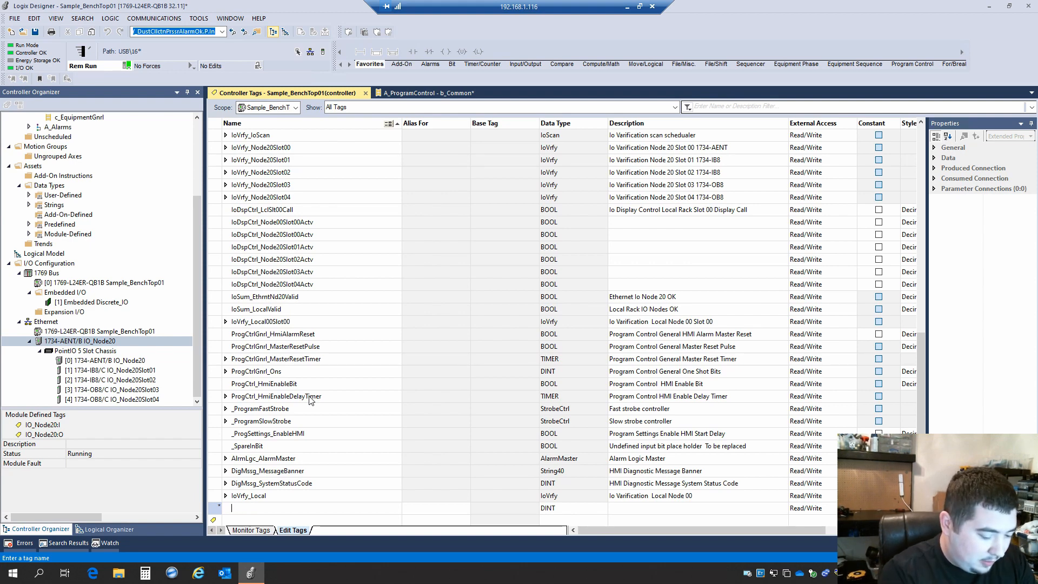
Name the new controller tag TestButton.
text(Tes)
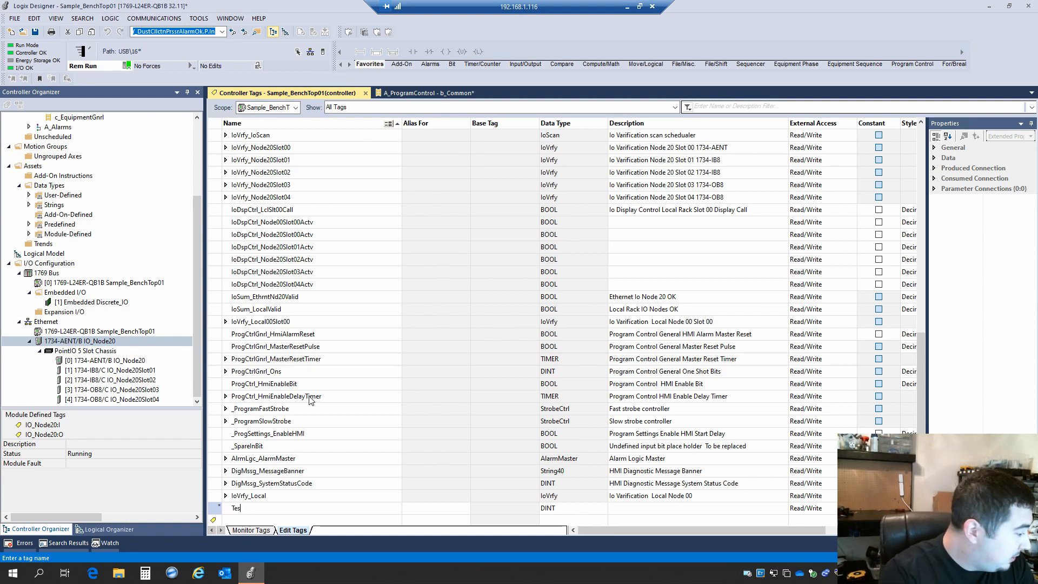
text(tB)
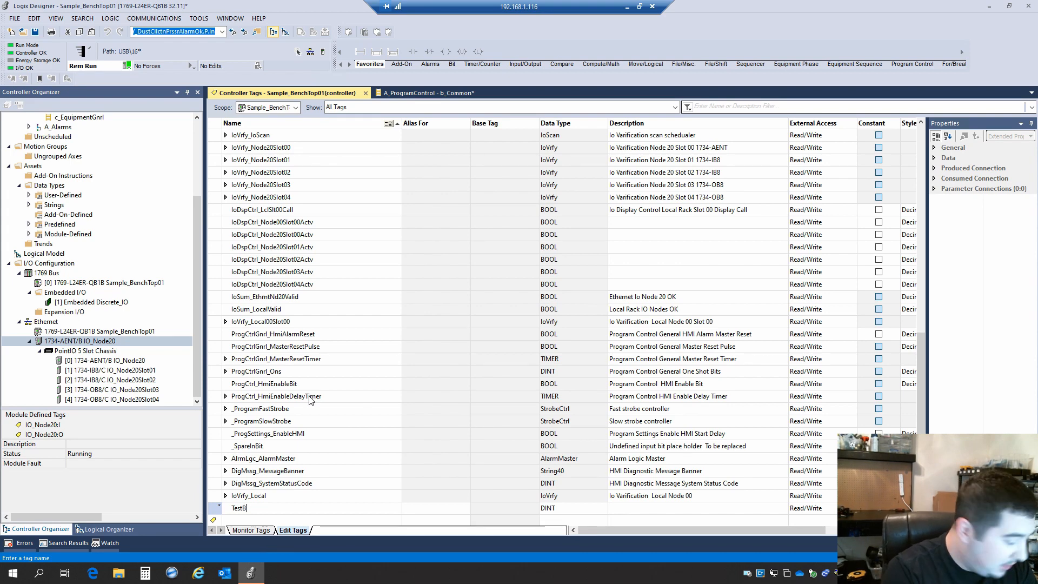
text(utto)
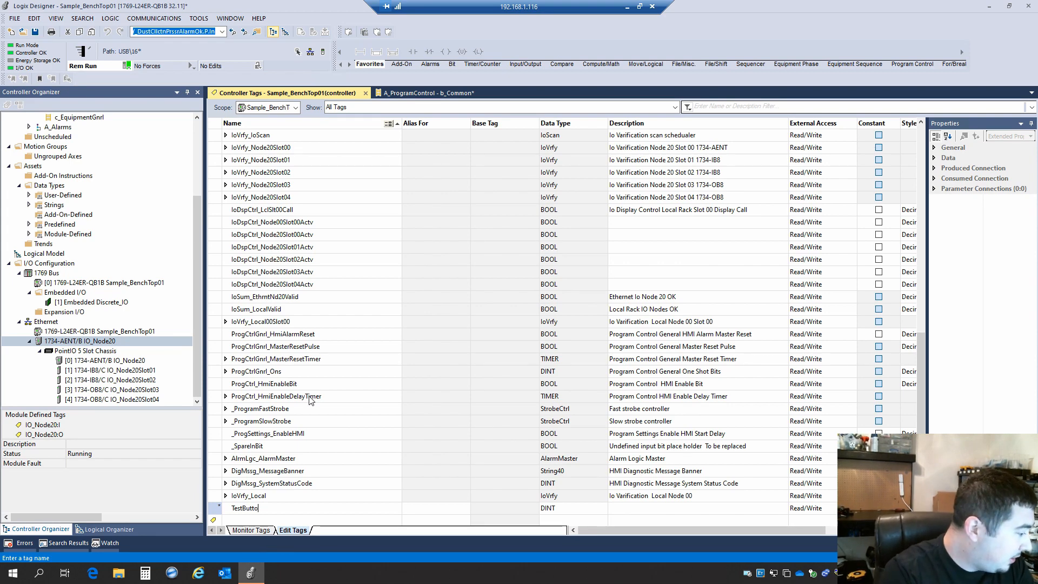
text(n)
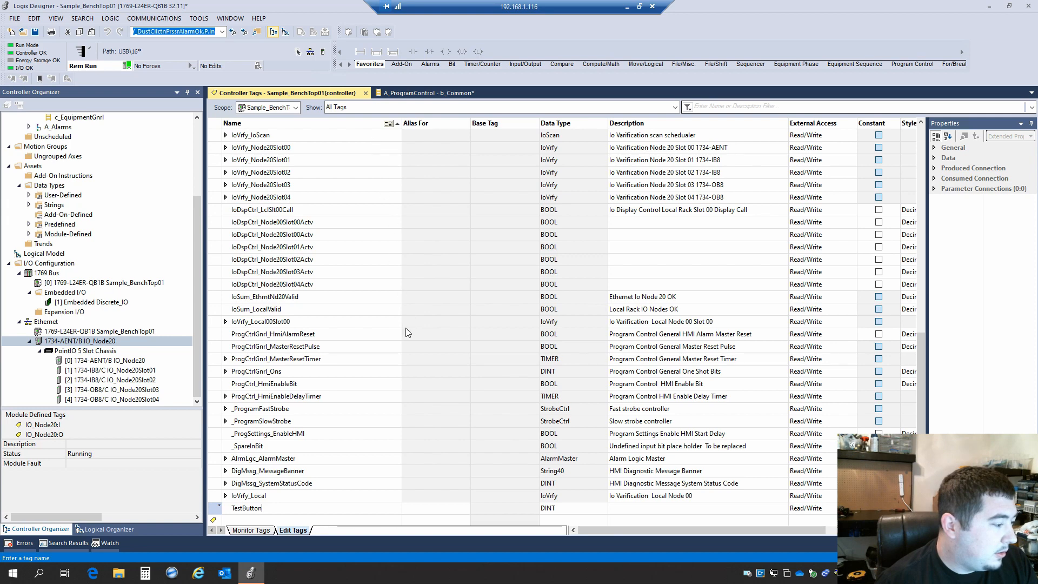
scroll(418, 493, up, 3)
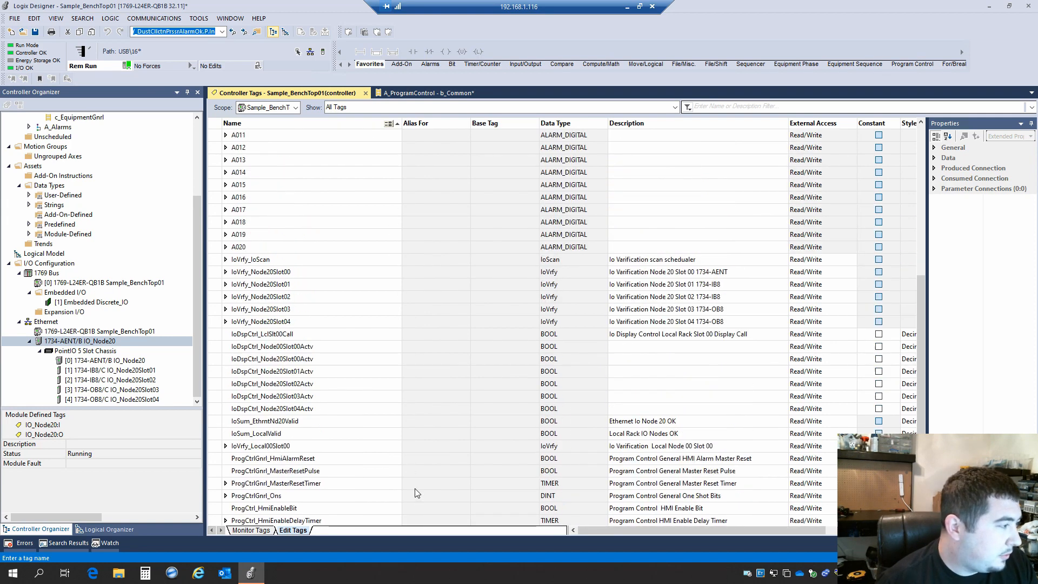
scroll(417, 493, up, 3)
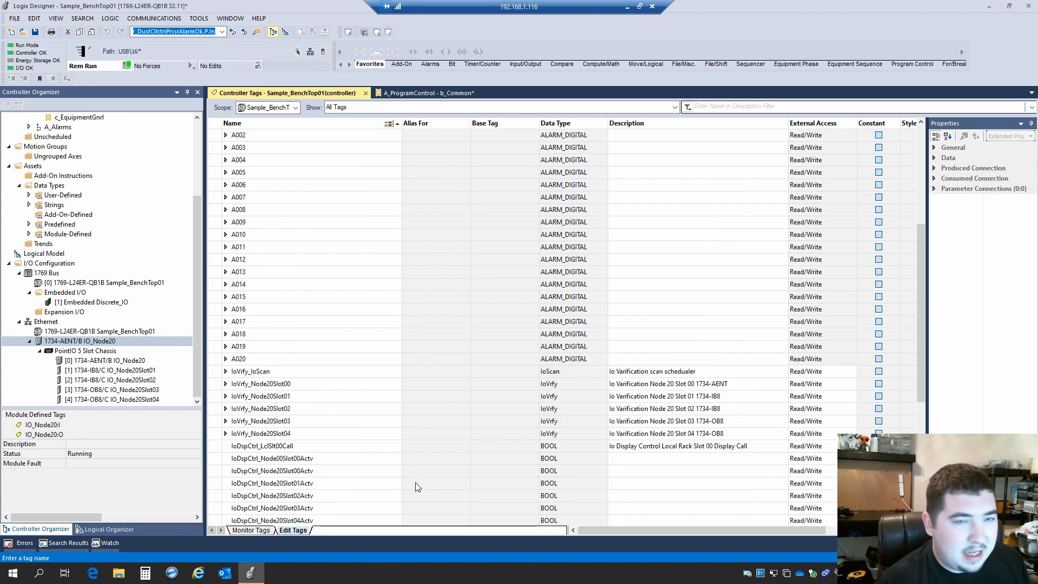
scroll(416, 484, down, 6)
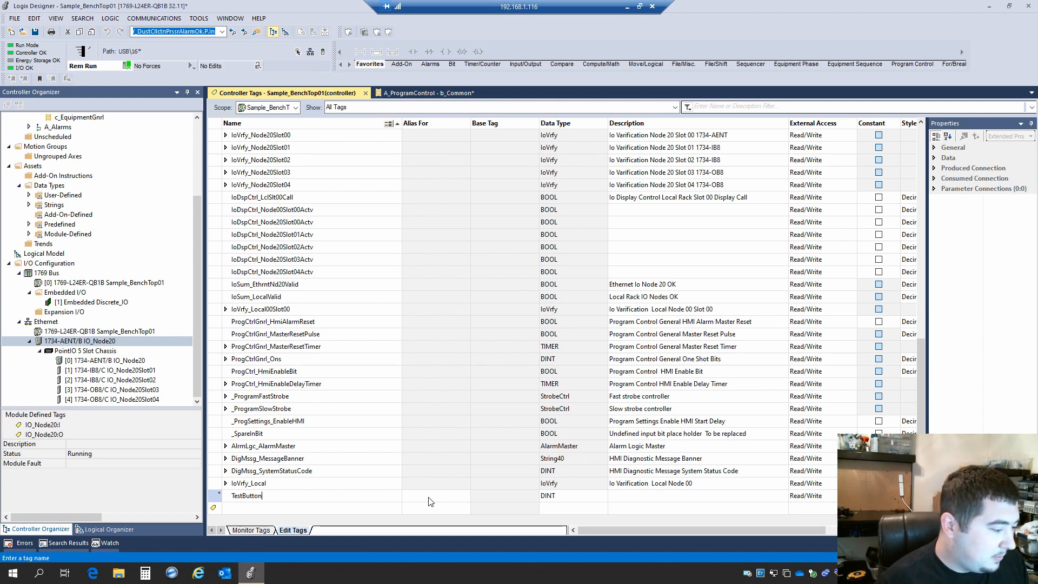
click(427, 496)
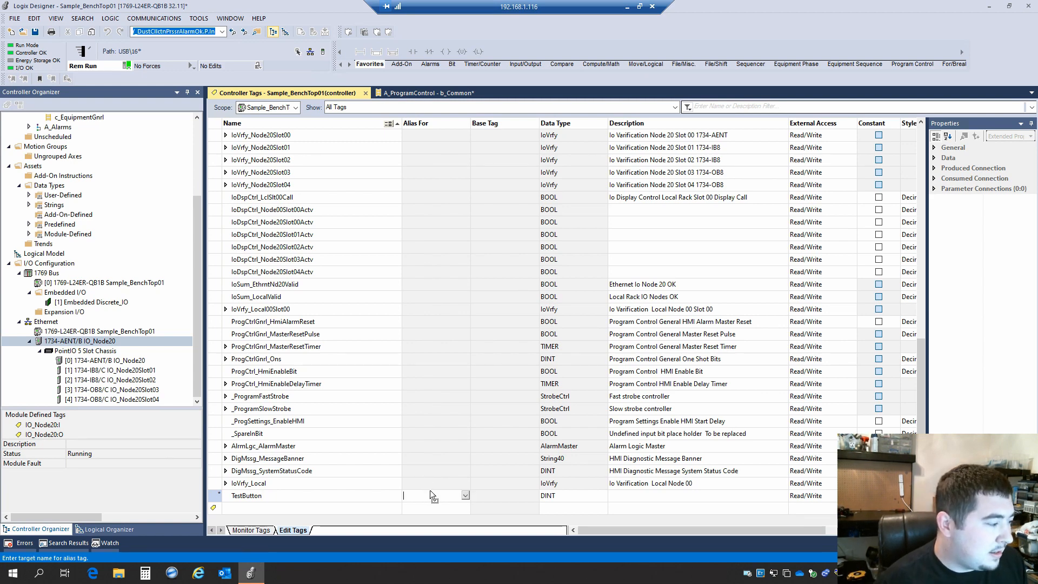
click(308, 494)
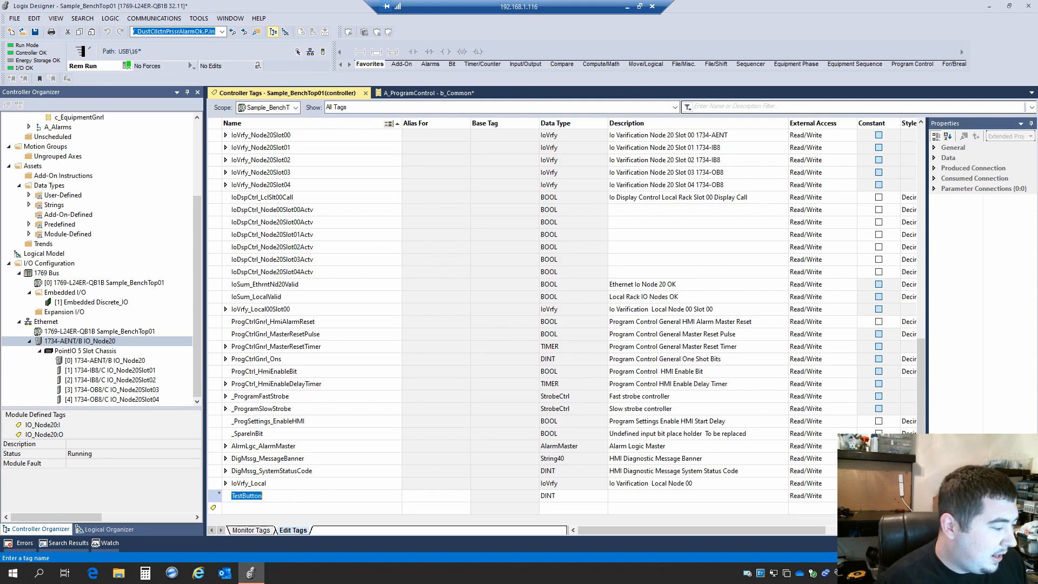
click(419, 496)
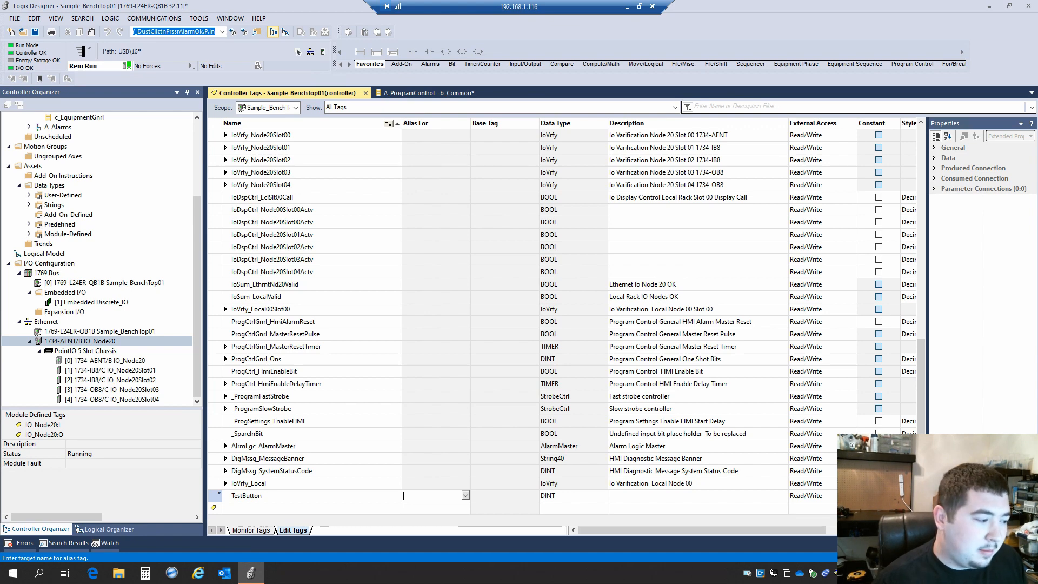
click(388, 498)
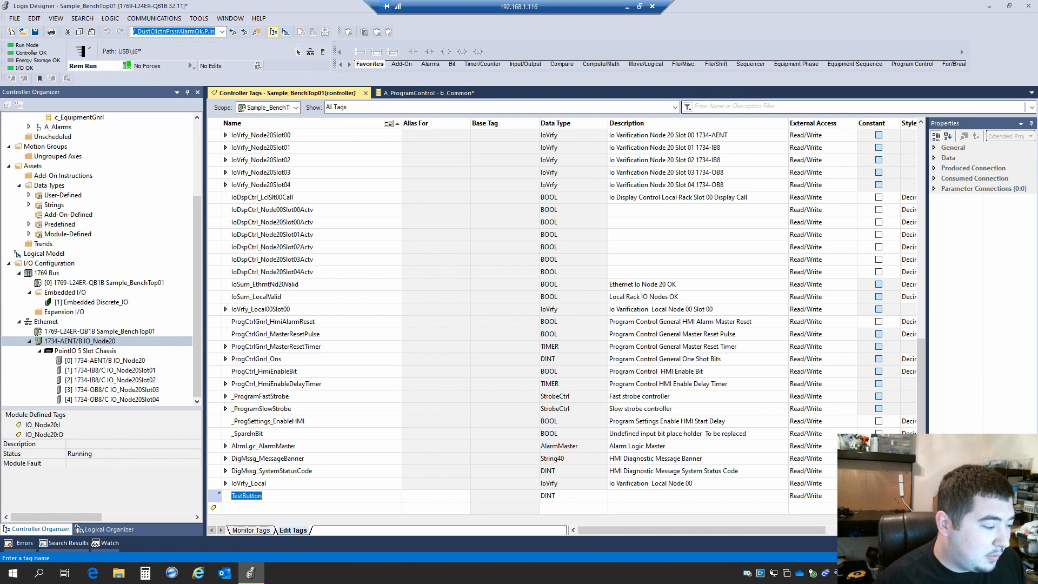
Browse the available alias targets for the TestButton tag and pick IO_Node20:4:I.
click(421, 497)
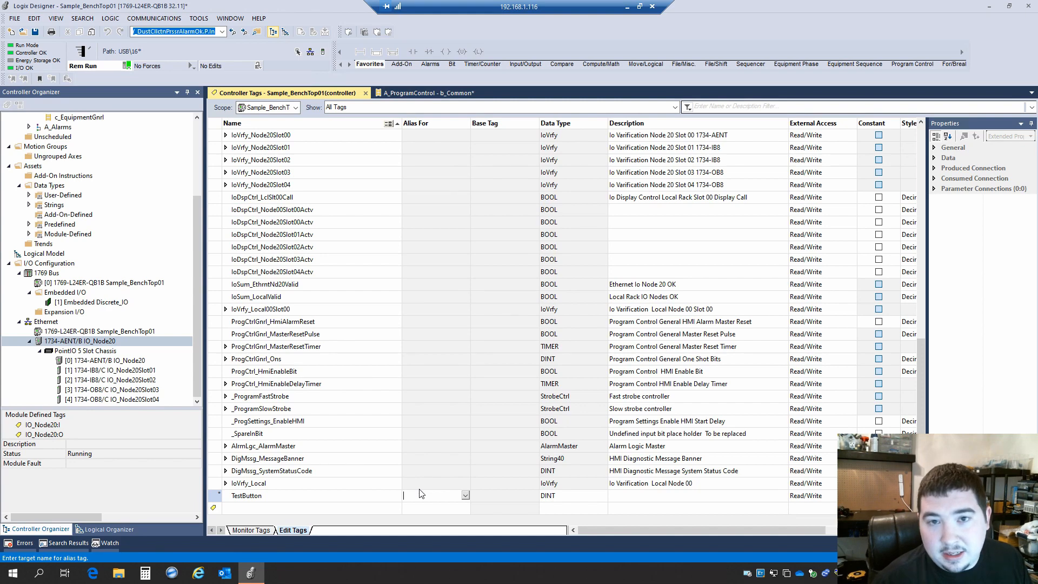
click(466, 495)
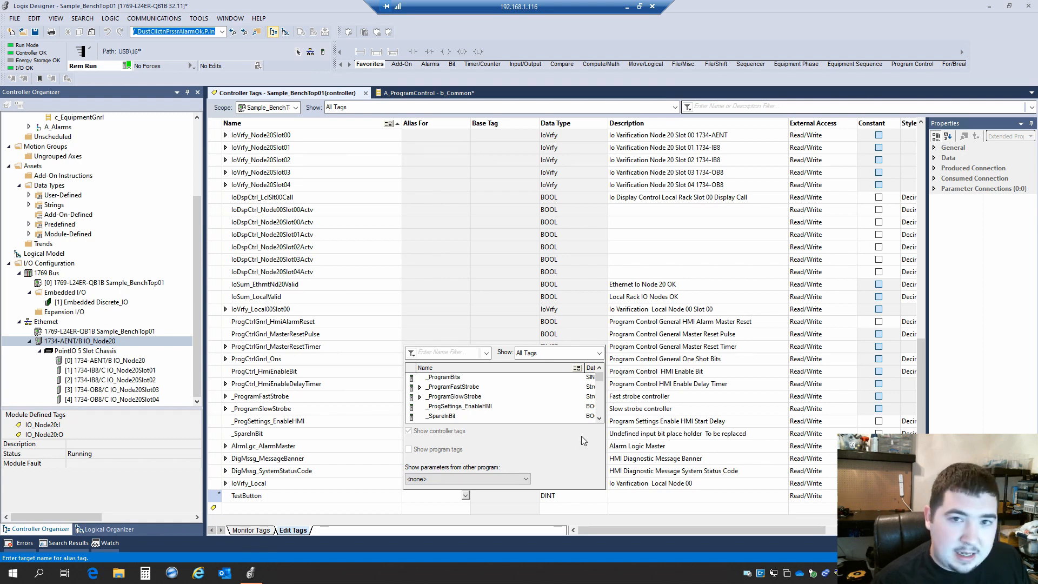
scroll(513, 403, down, 3)
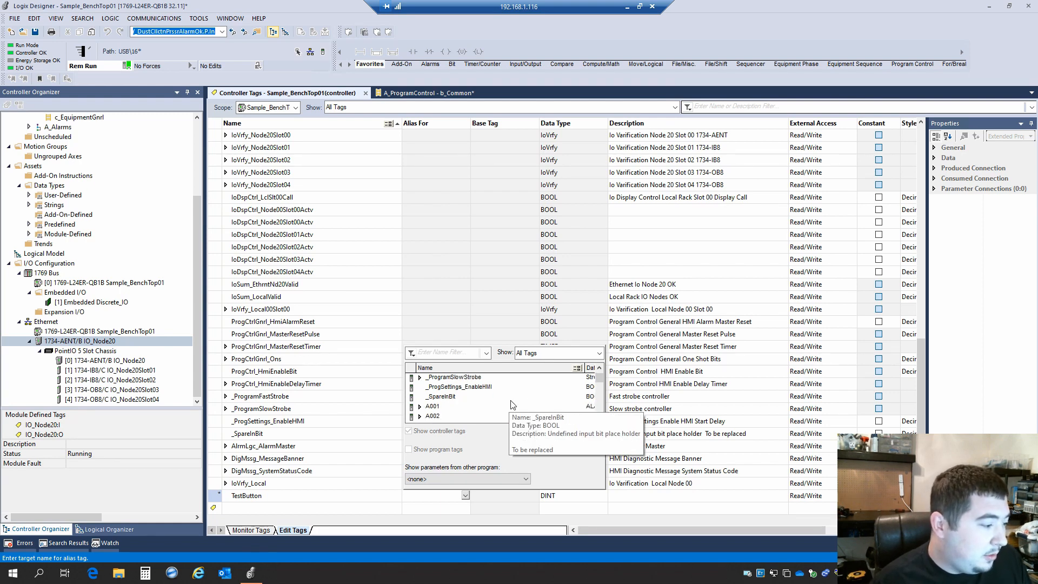
scroll(512, 400, down, 1)
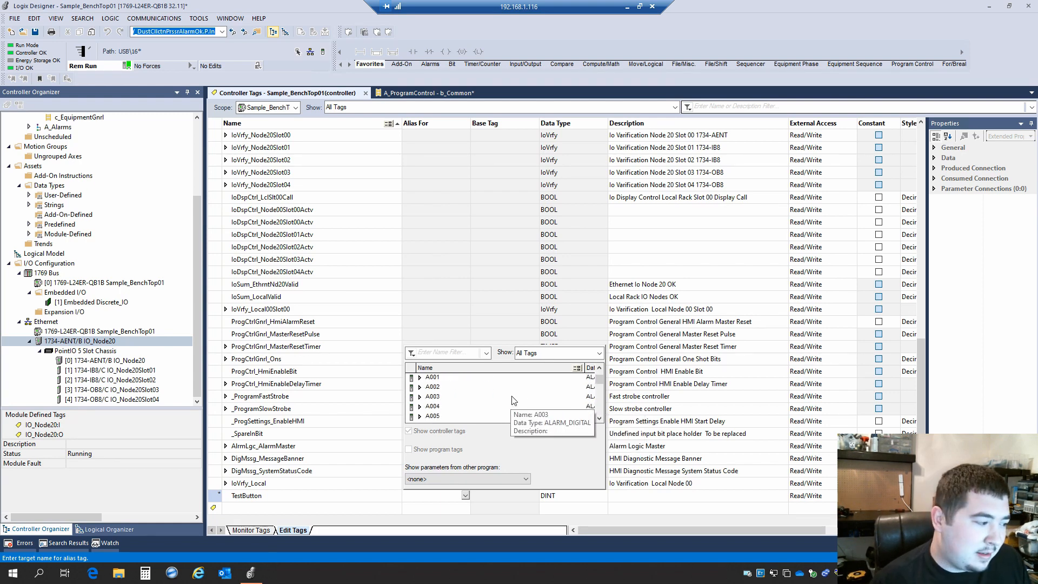
scroll(513, 399, up, 4)
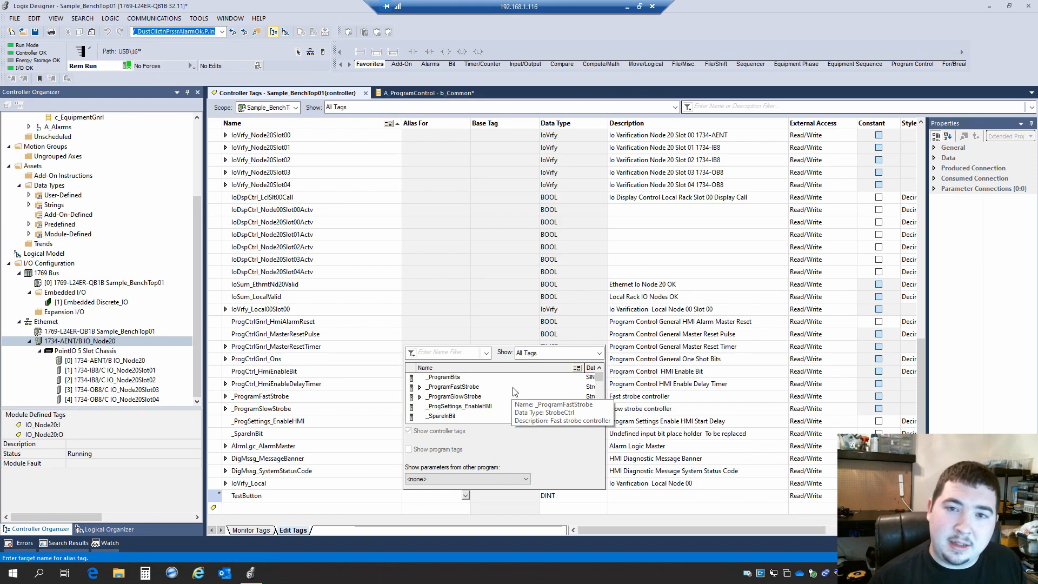
scroll(513, 391, down, 1)
scroll(514, 391, down, 1)
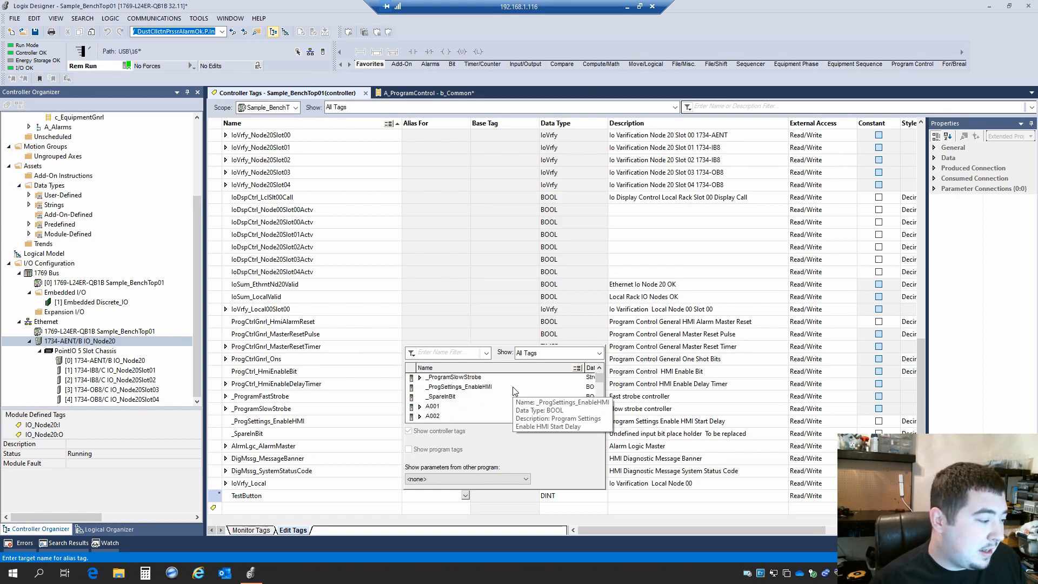
scroll(466, 392, down, 1)
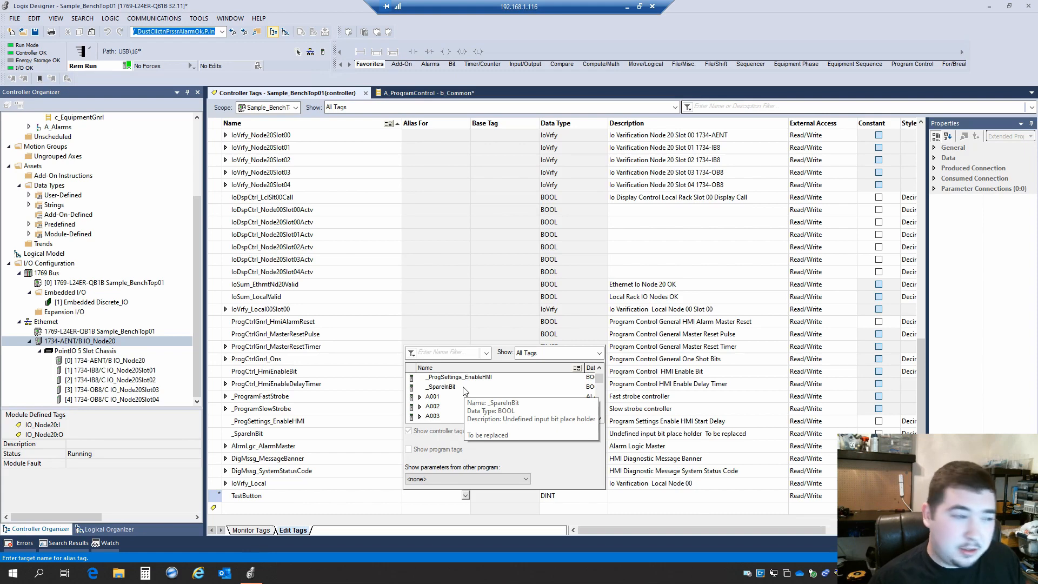
scroll(465, 390, down, 5)
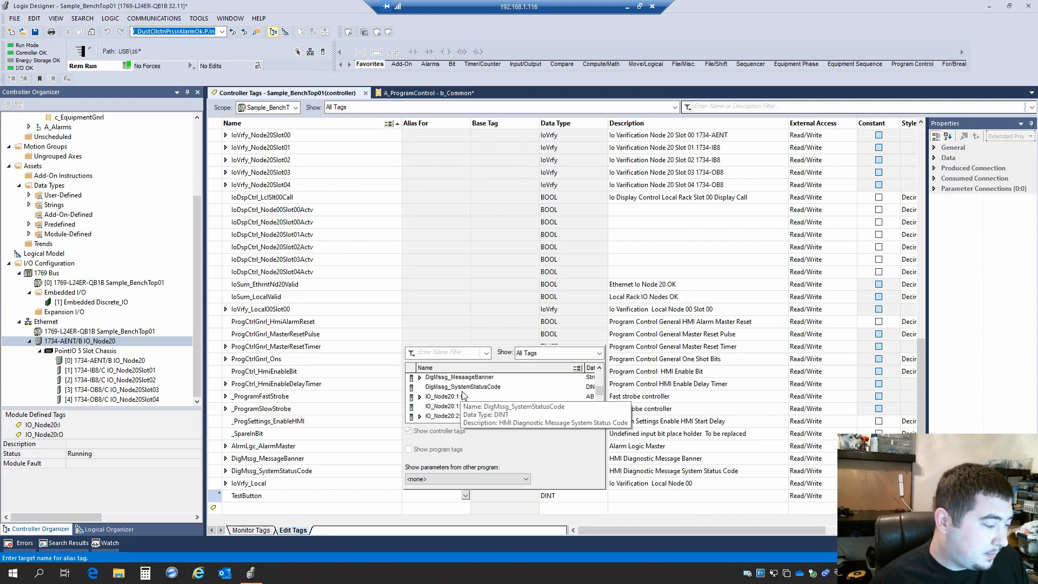
scroll(463, 395, down, 1)
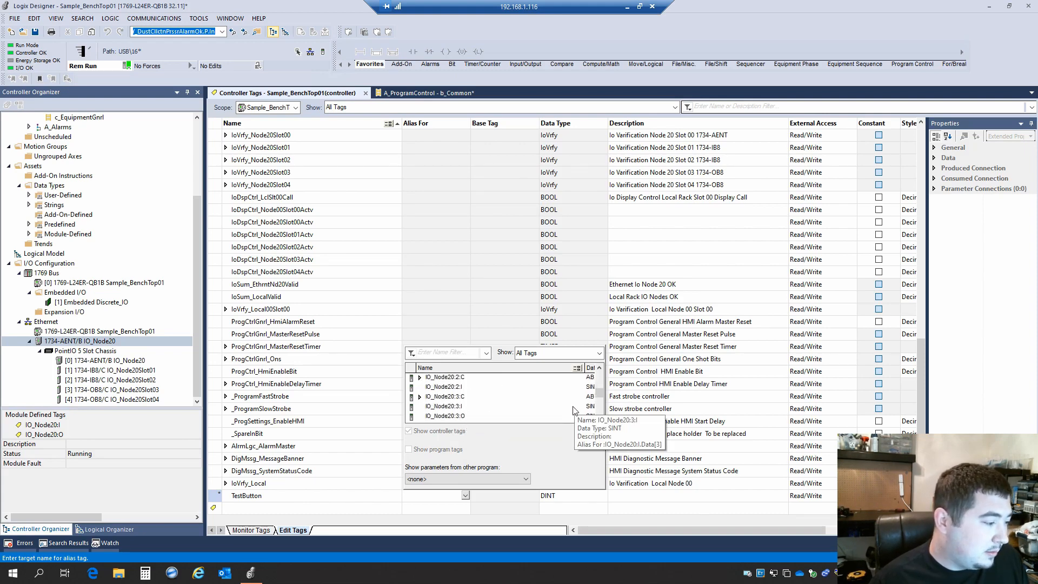
scroll(575, 411, down, 1)
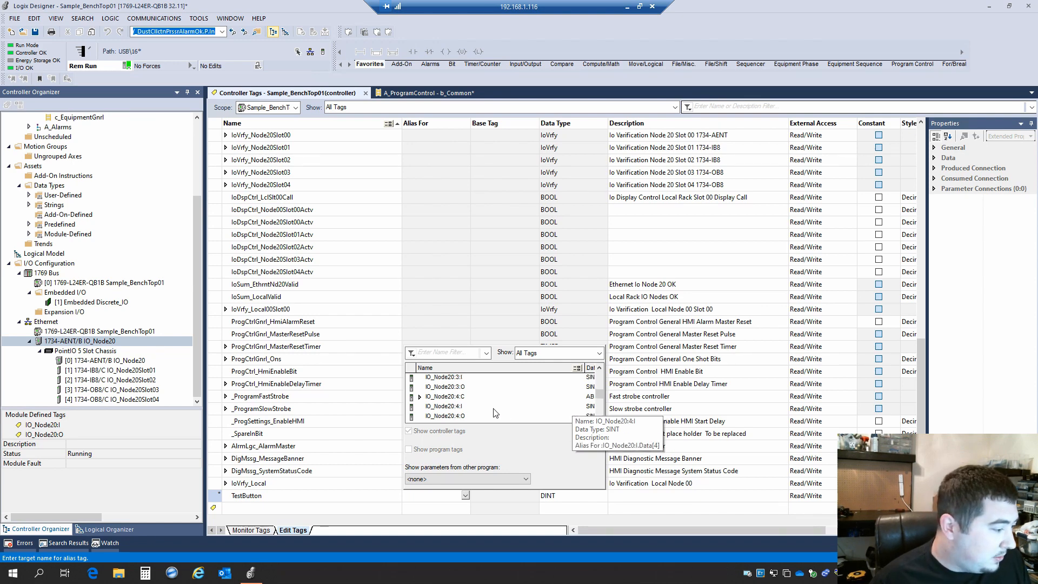
click(457, 409)
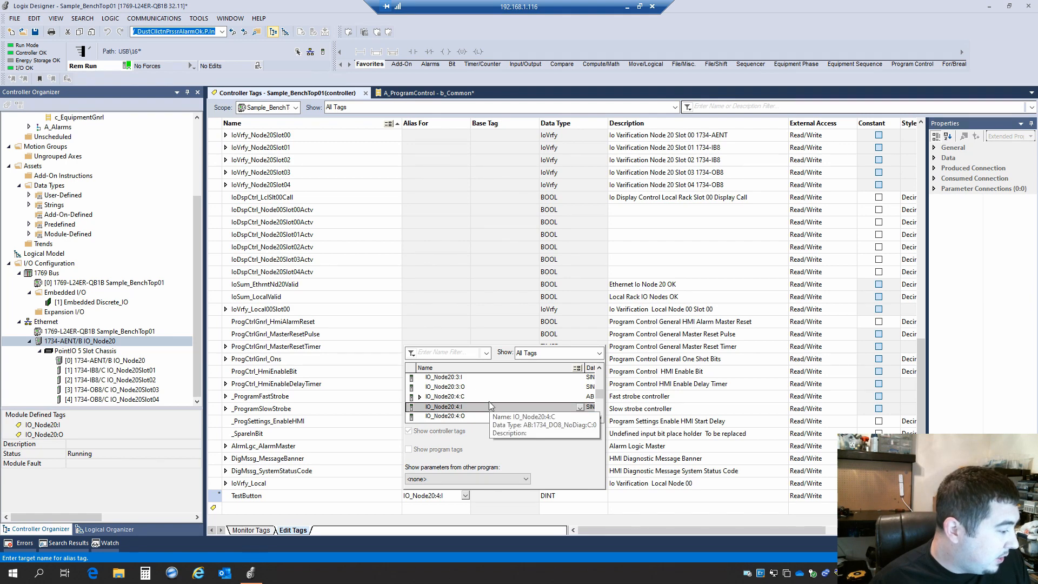
Change TestButton's alias target to bit 0 of the slot 1 input tag, IO_Node20:1:I.0.
scroll(457, 387, up, 3)
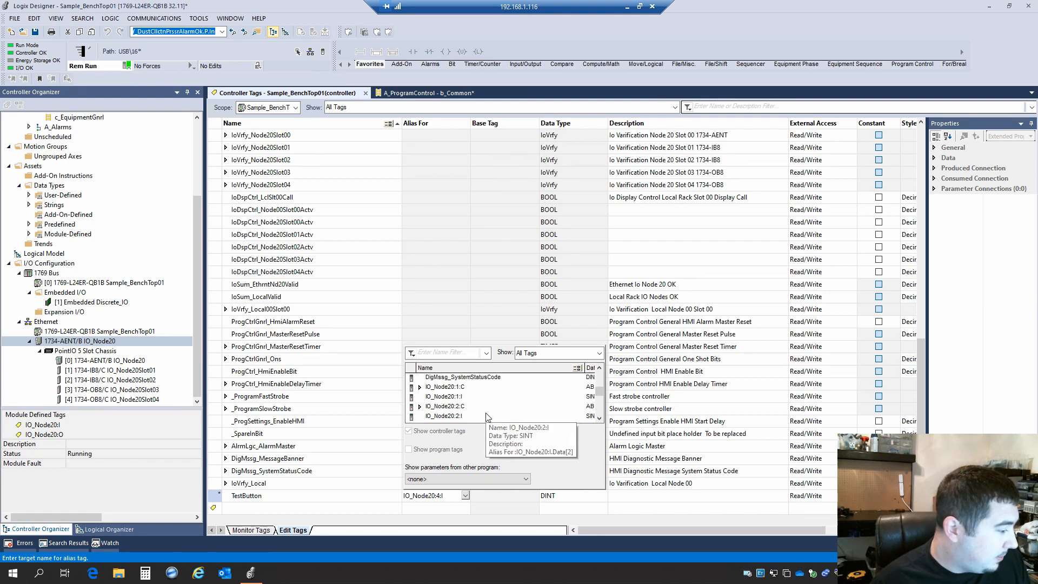
click(459, 397)
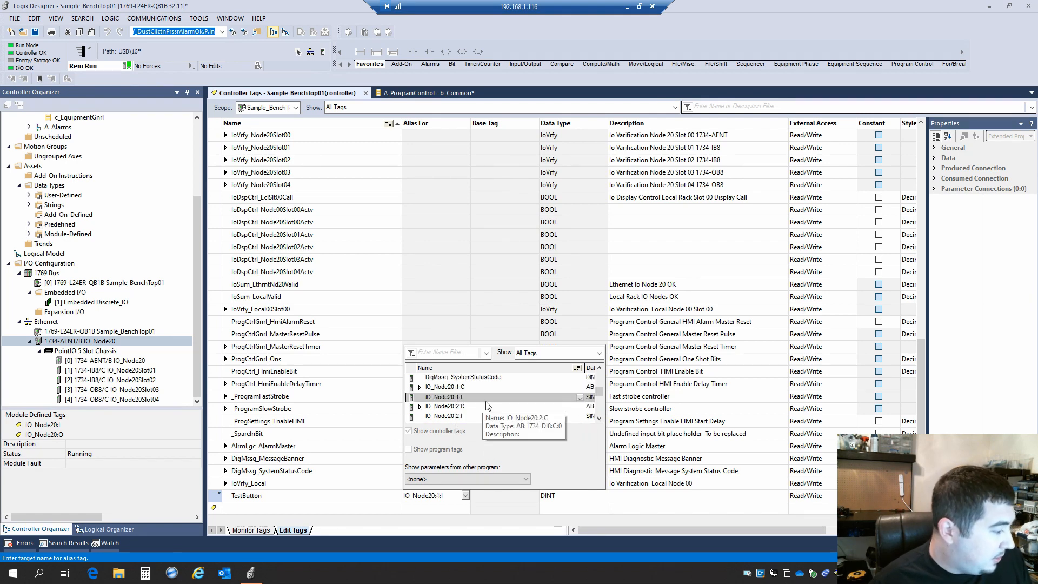
click(581, 399)
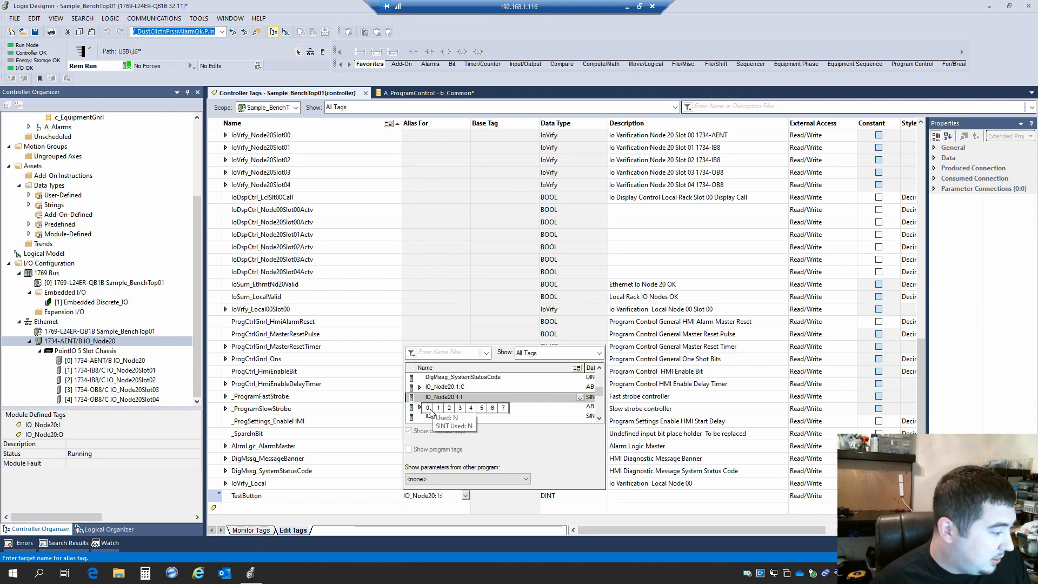
click(429, 408)
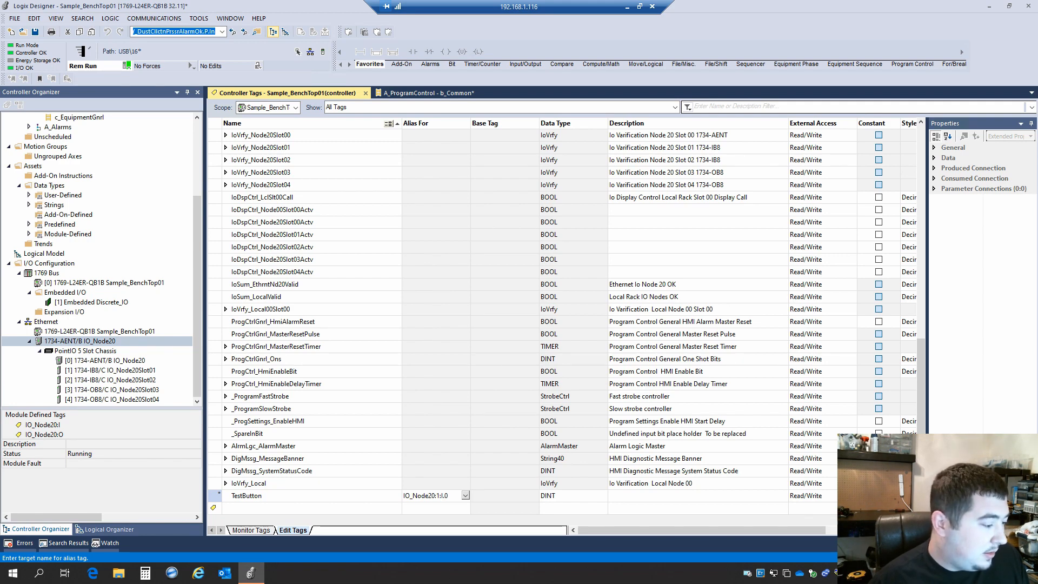
key(Tab)
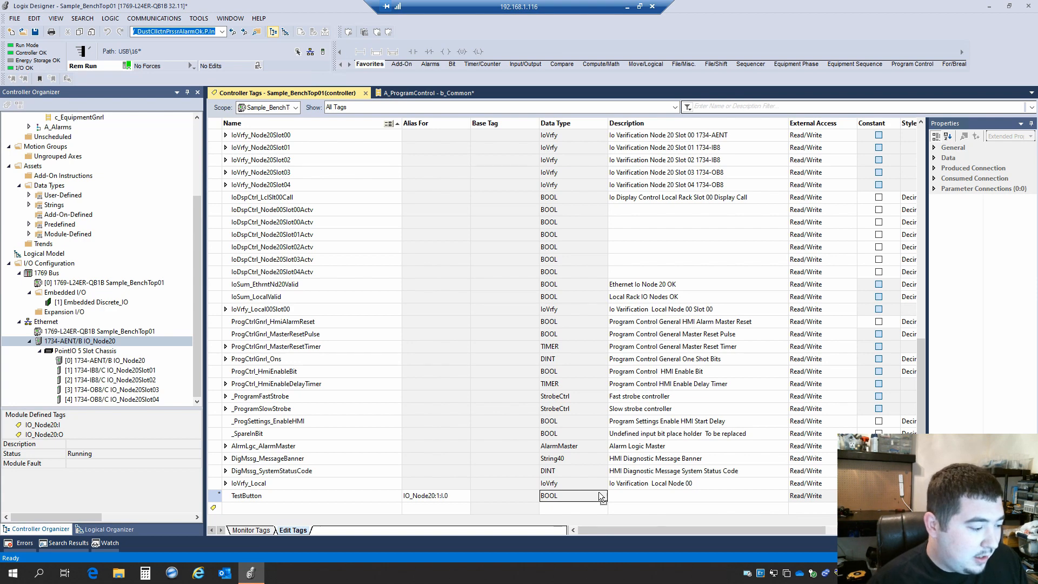
Give the TestButton tag the description "Test button for YT video", with "video" on a second line.
double_click(647, 498)
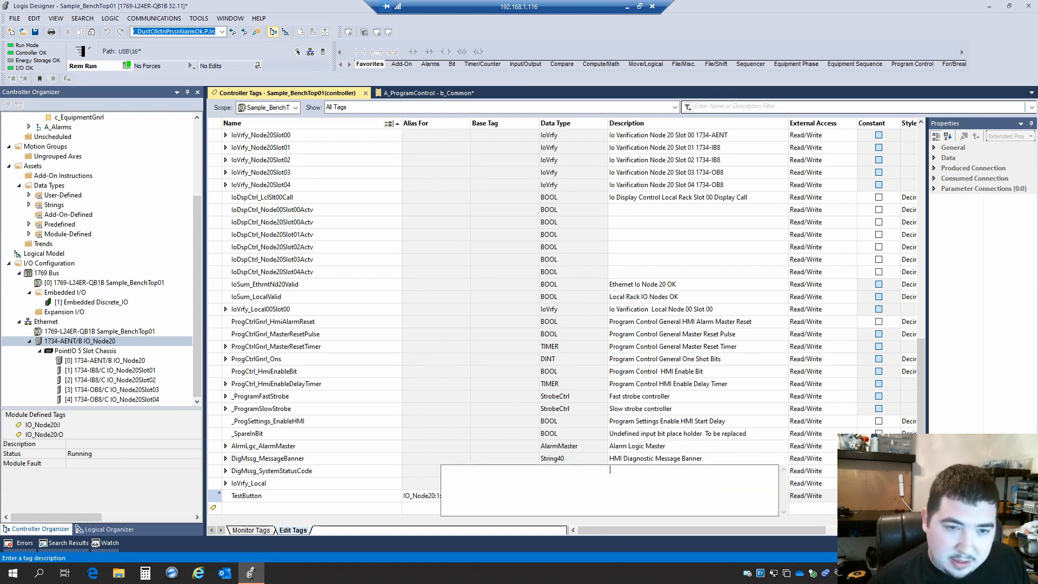
click(657, 451)
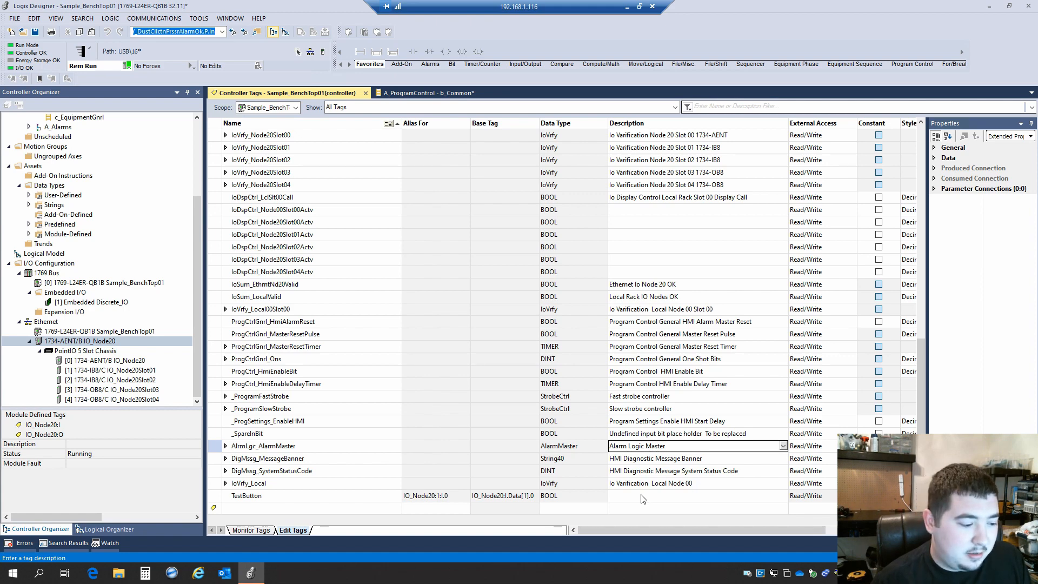
double_click(643, 499)
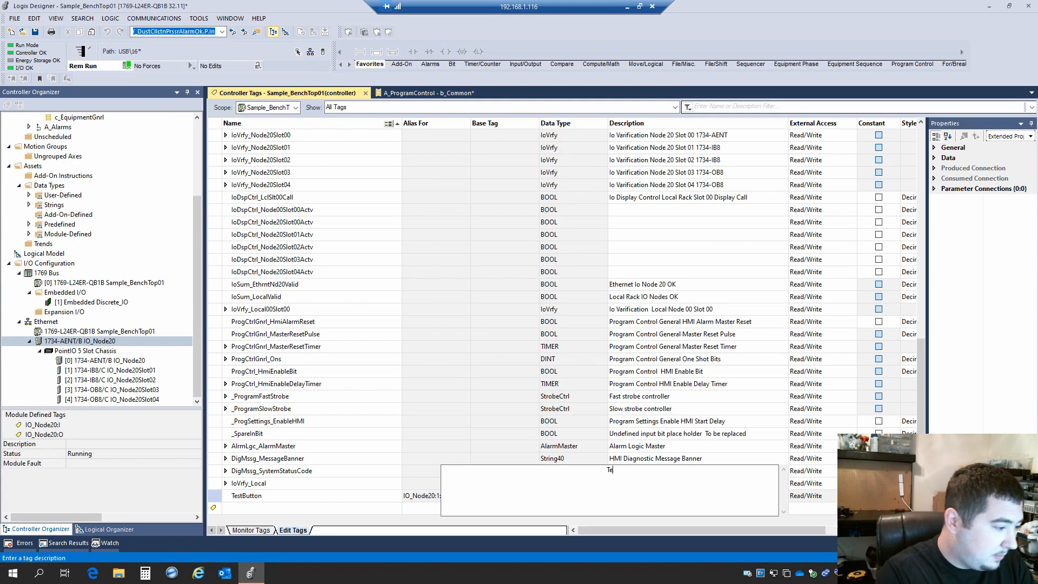
text(Test button )
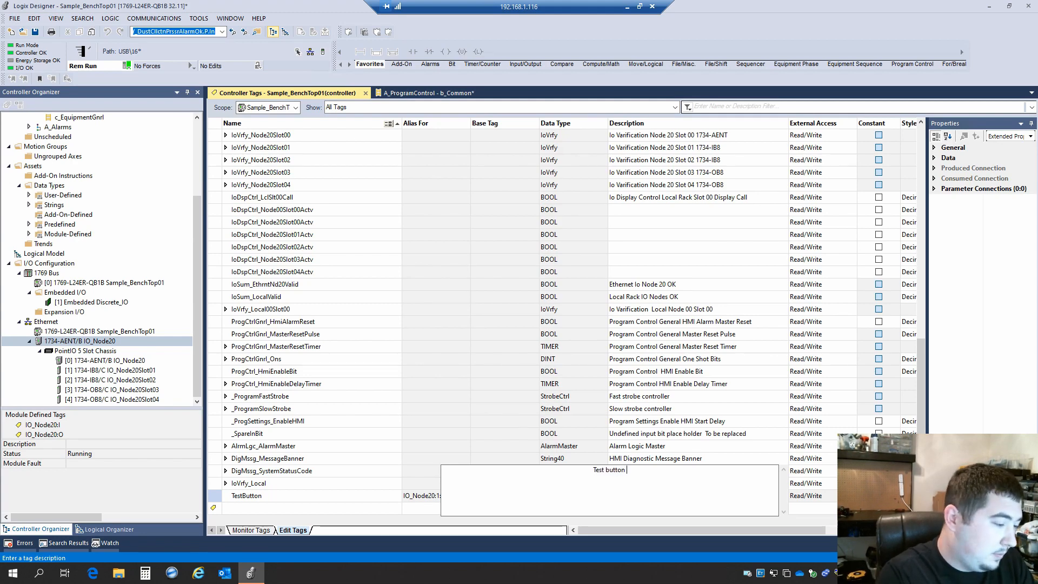
text(for YT)
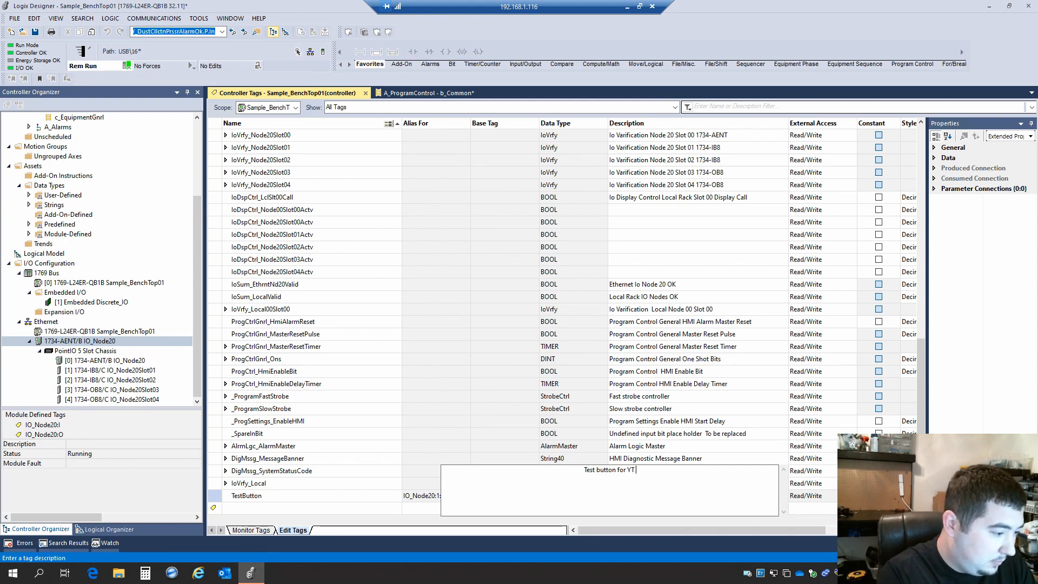
key(Return)
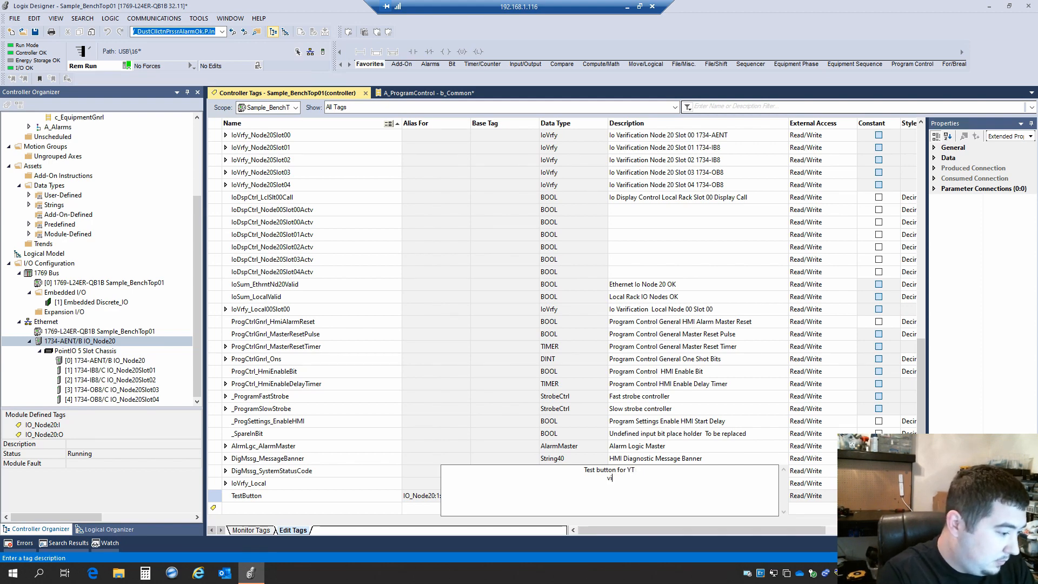
text(video)
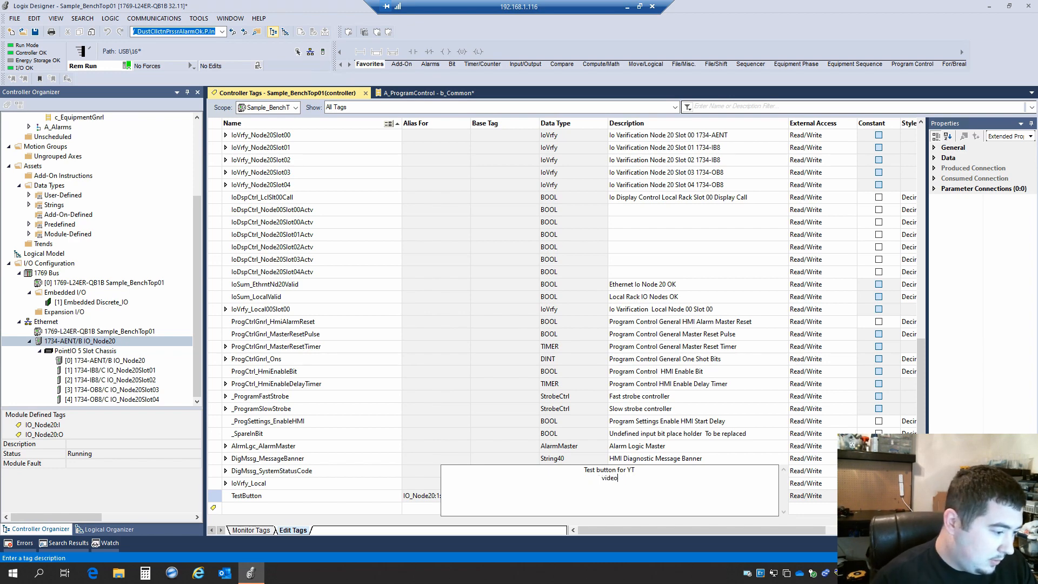
click(766, 399)
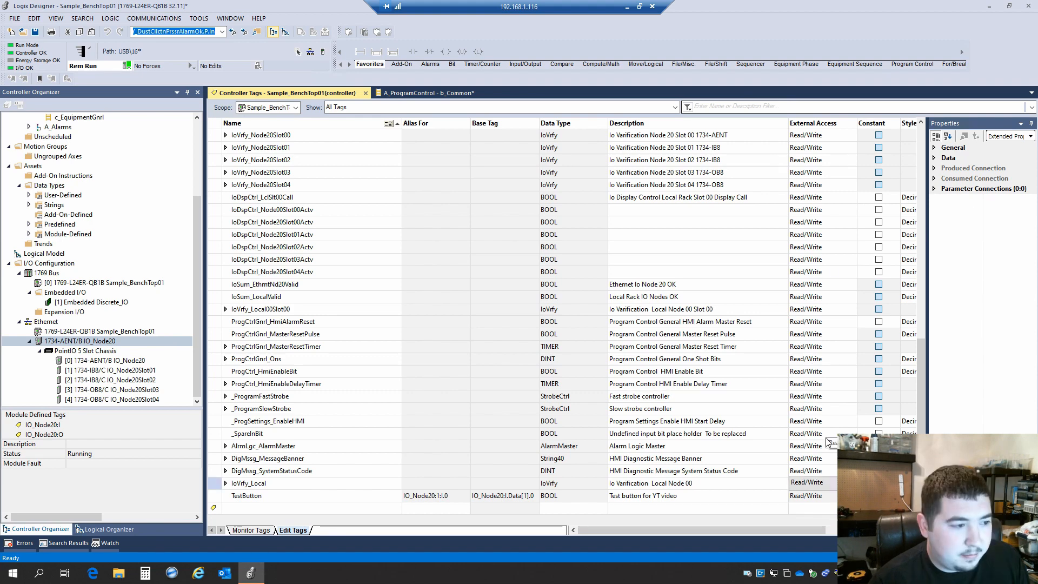
Examine the External Access options for the IoVrfy_Local tag and the Constant and Style columns of the tag list.
click(811, 483)
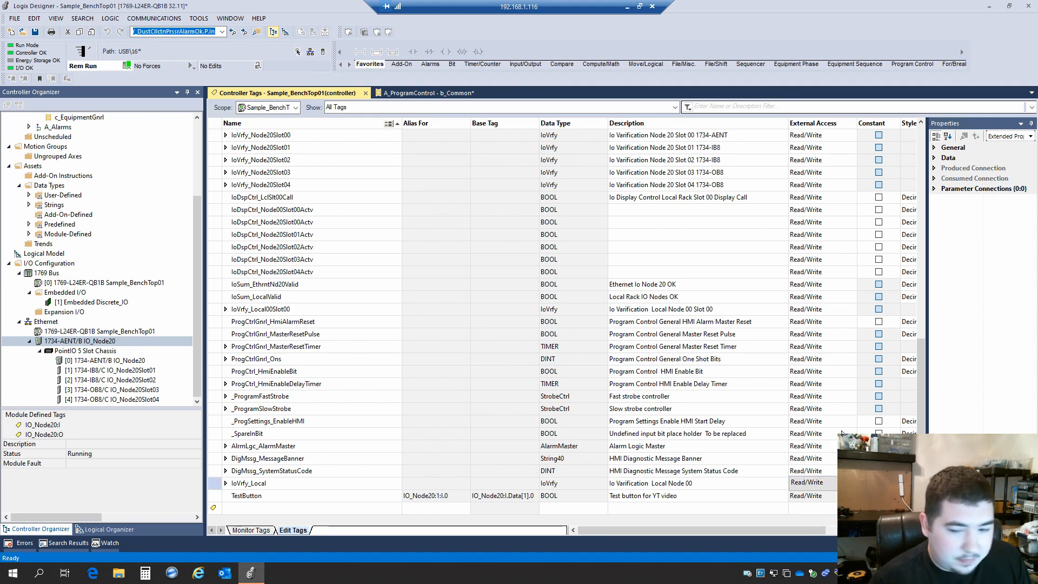
click(831, 487)
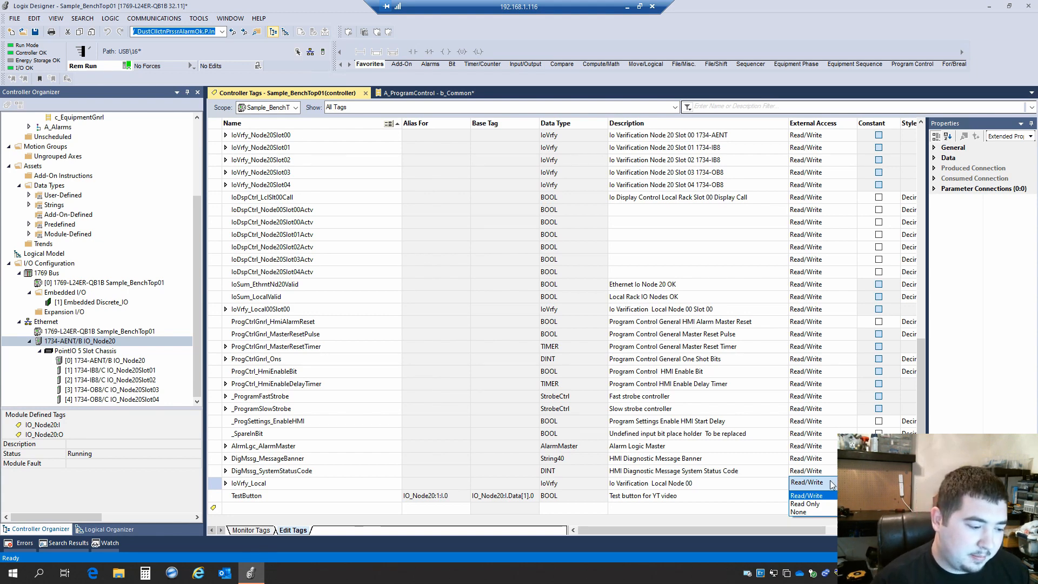
click(851, 483)
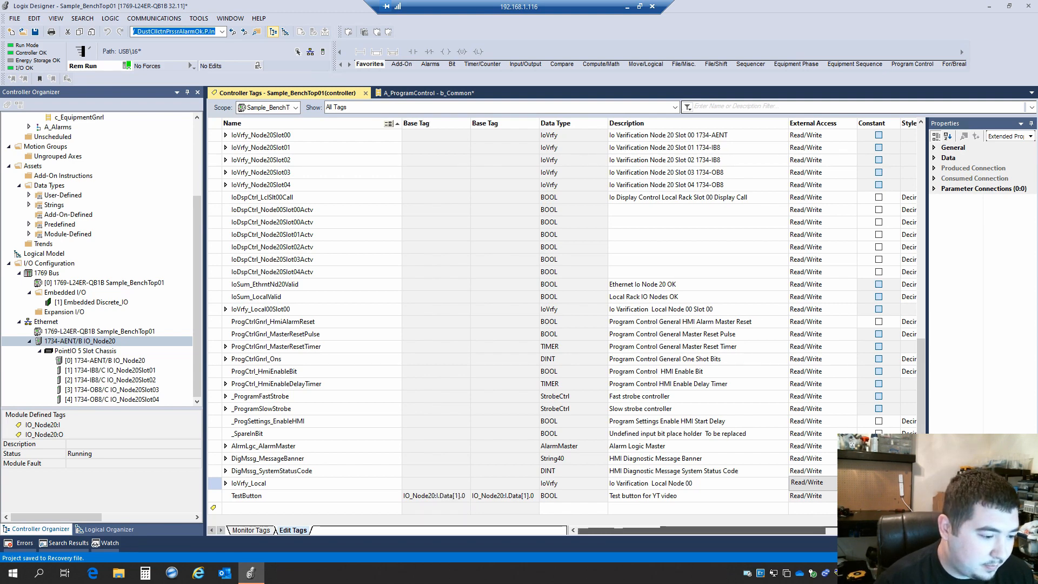
drag(757, 531, 784, 531)
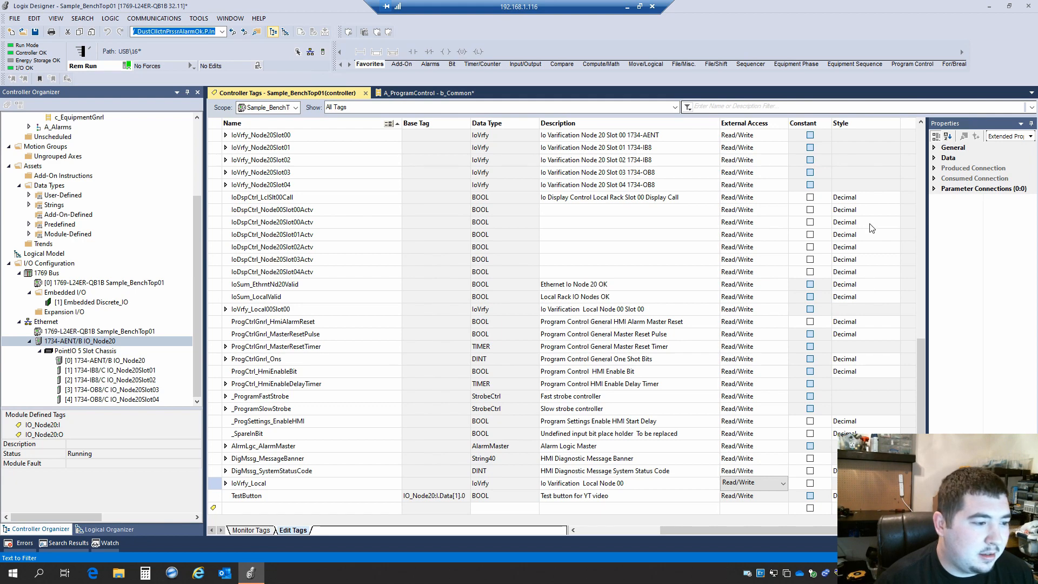
Examine the display style options for the IoSum_LocalValid tag and the live values of TestButton and its neighbouring controller tags.
click(890, 299)
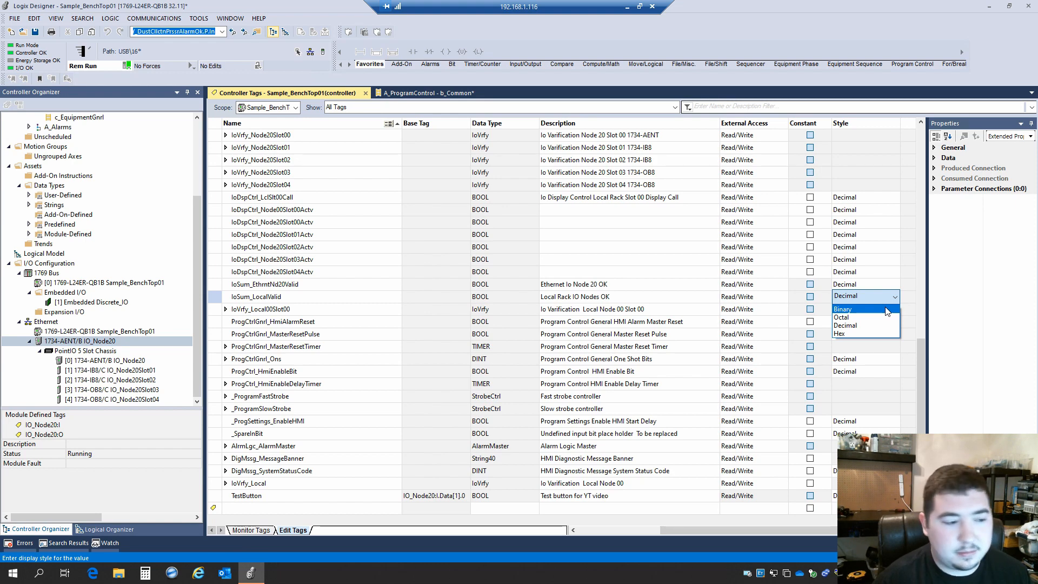
click(889, 296)
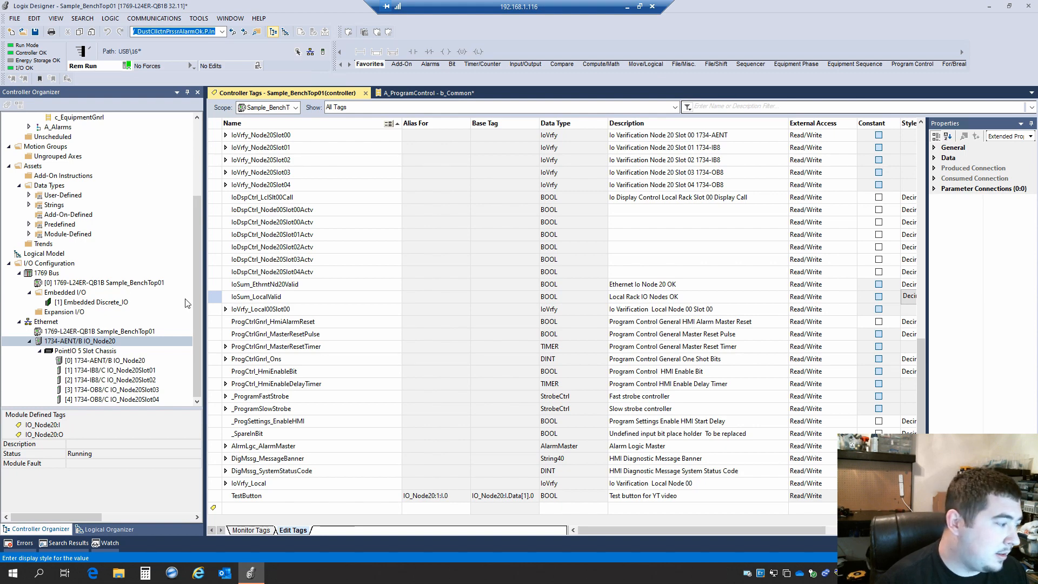
click(252, 530)
scroll(307, 502, down, 1)
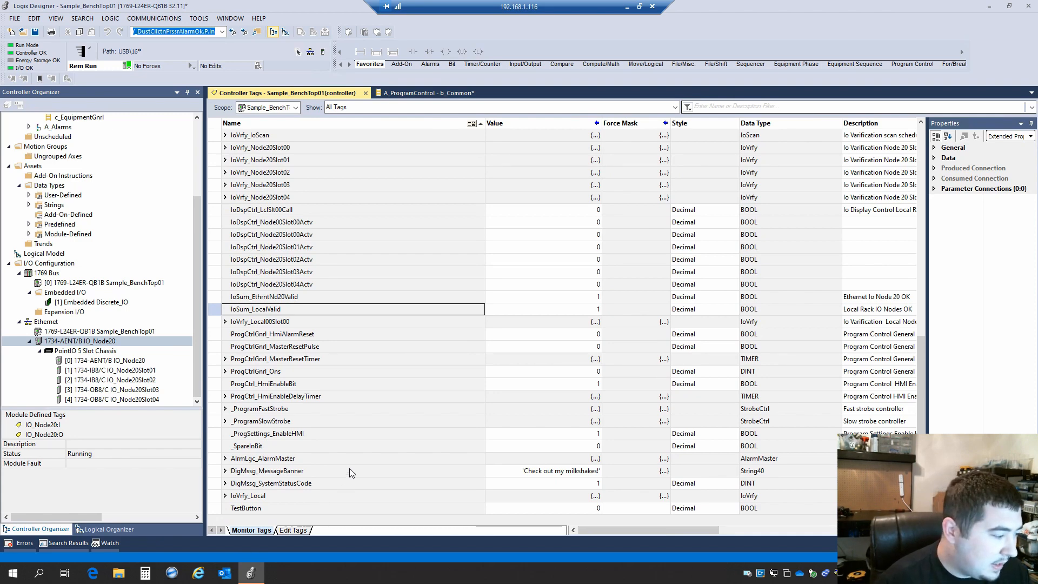
click(238, 509)
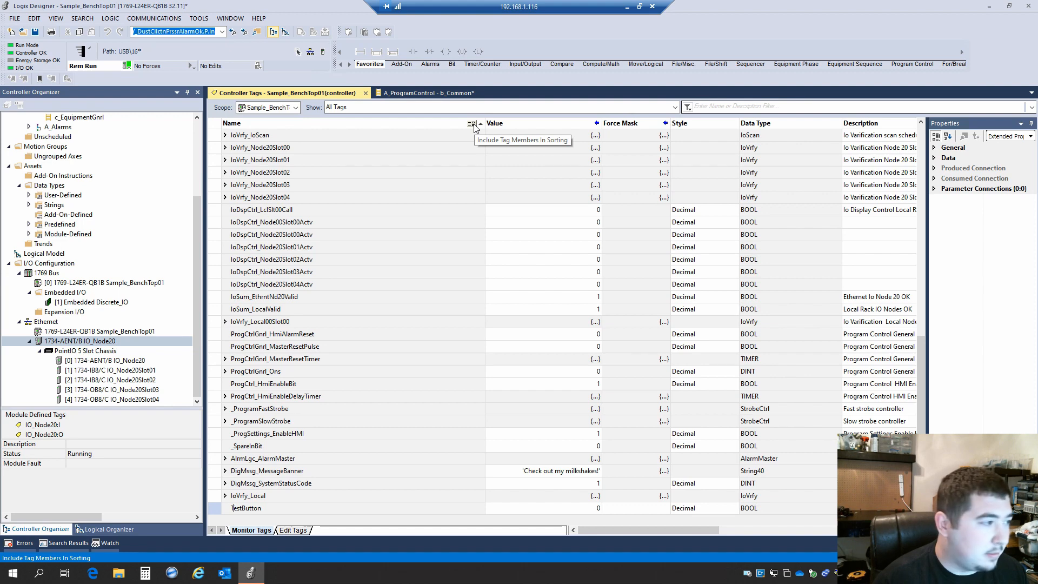
scroll(302, 284, up, 4)
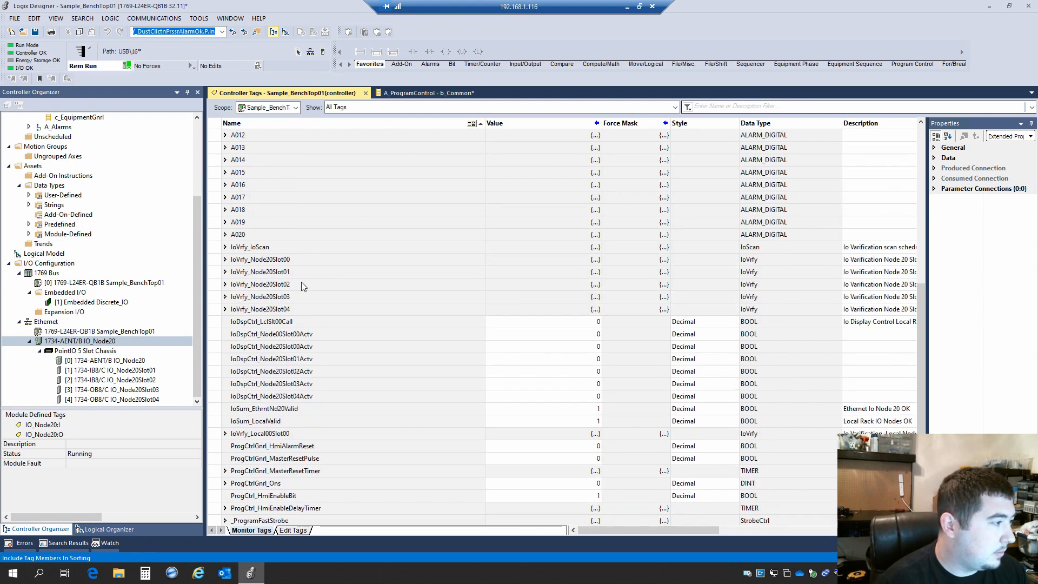
scroll(301, 280, down, 4)
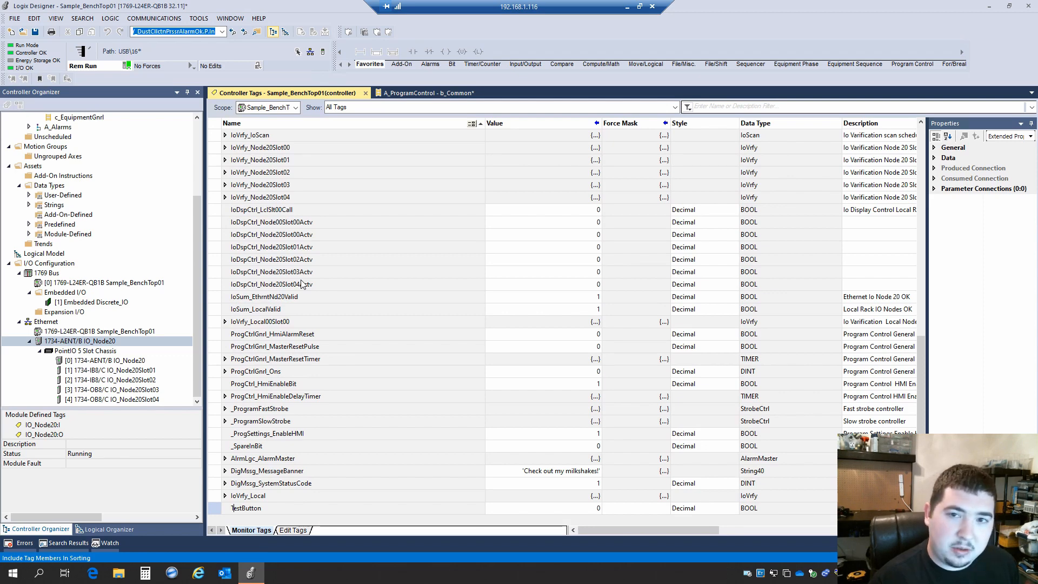
Return to the b_Common routine and examine the slow strobe rung, its _ProgramSlowStrobe.Out contact and the _ProgramBits.3 coil.
click(452, 93)
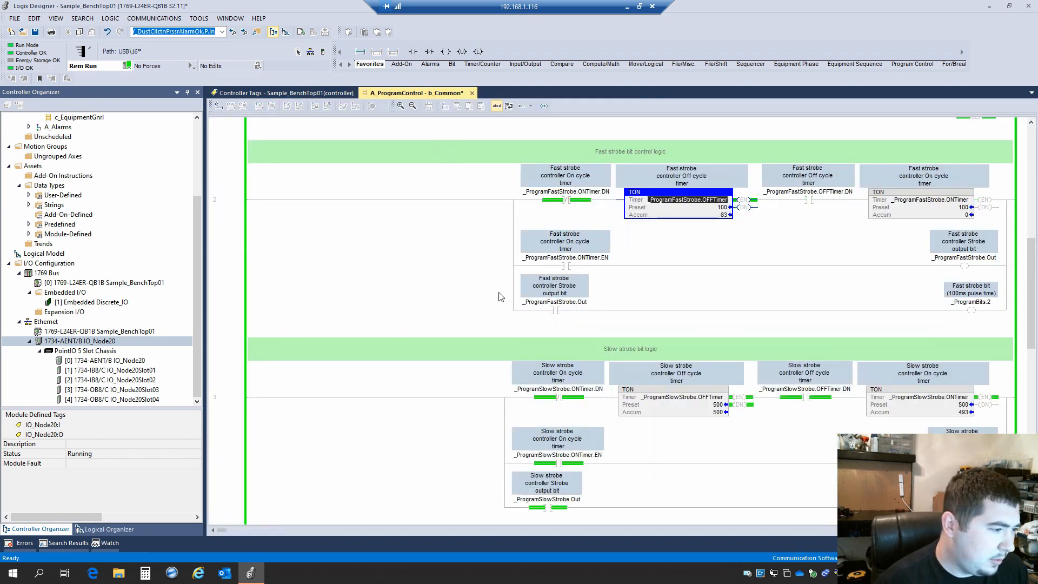
scroll(500, 290, down, 5)
scroll(550, 286, up, 2)
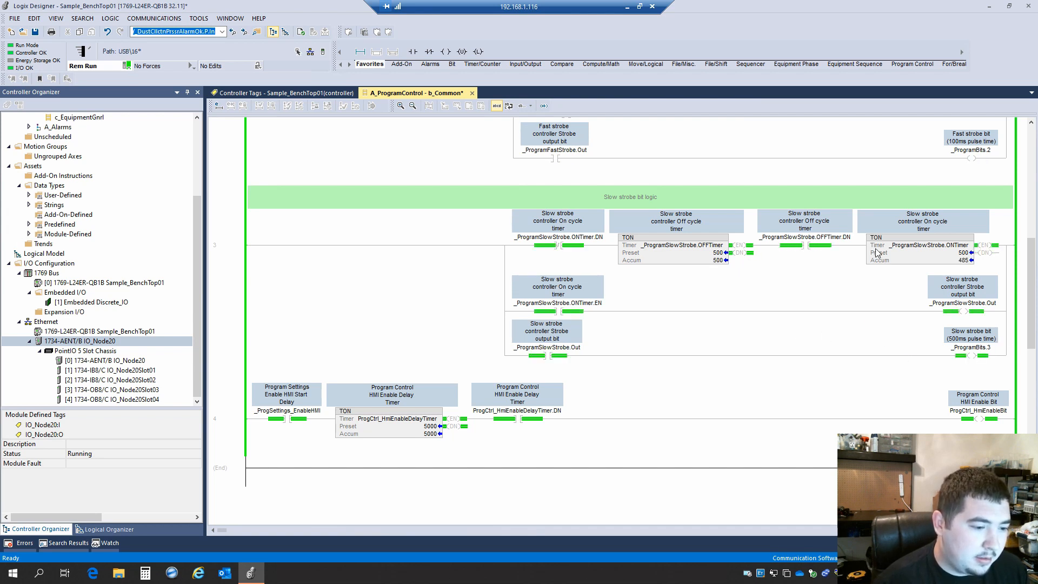
click(562, 357)
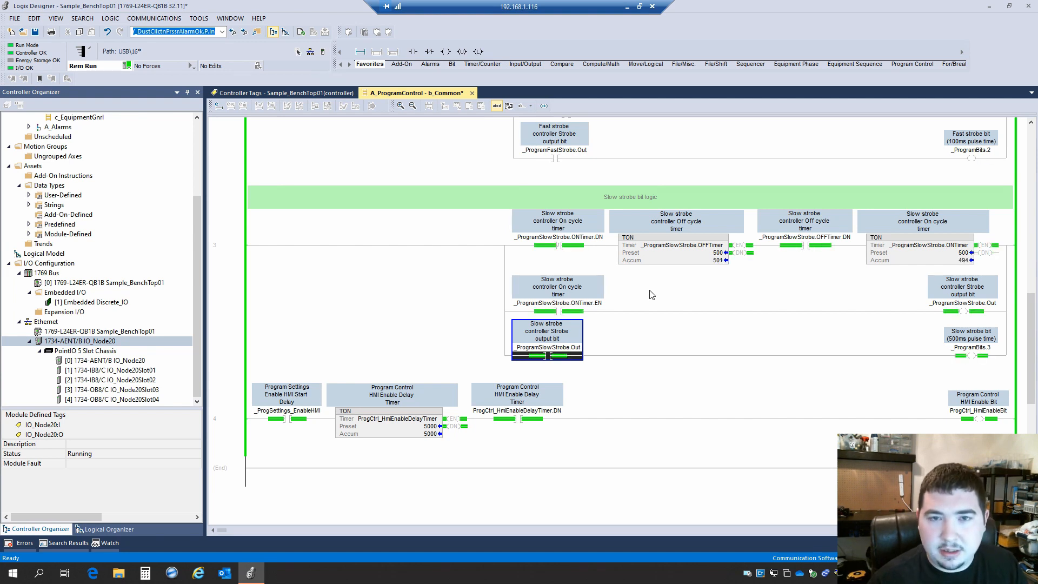
click(227, 234)
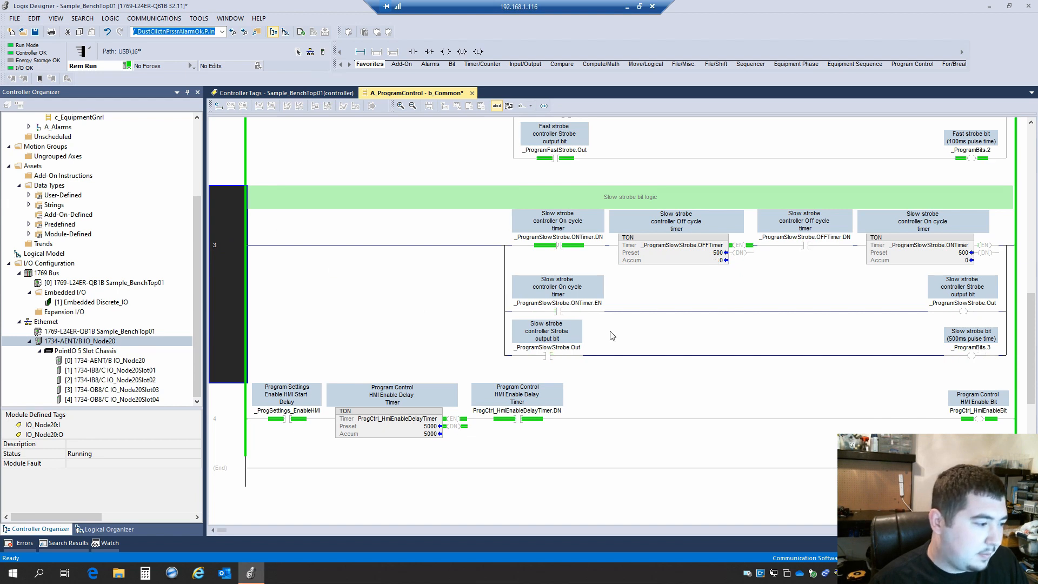
click(978, 357)
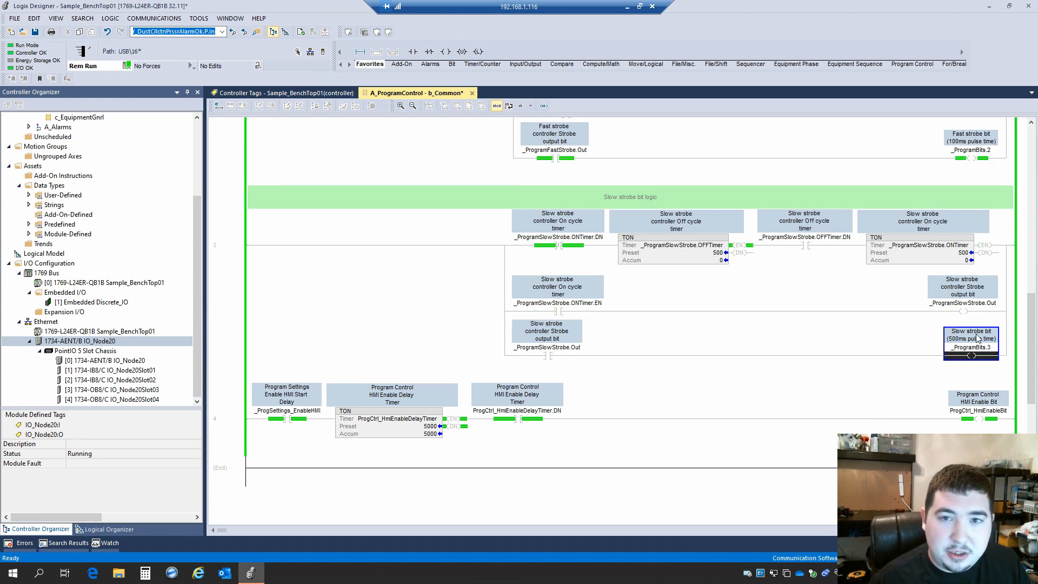
mouse_move(977, 309)
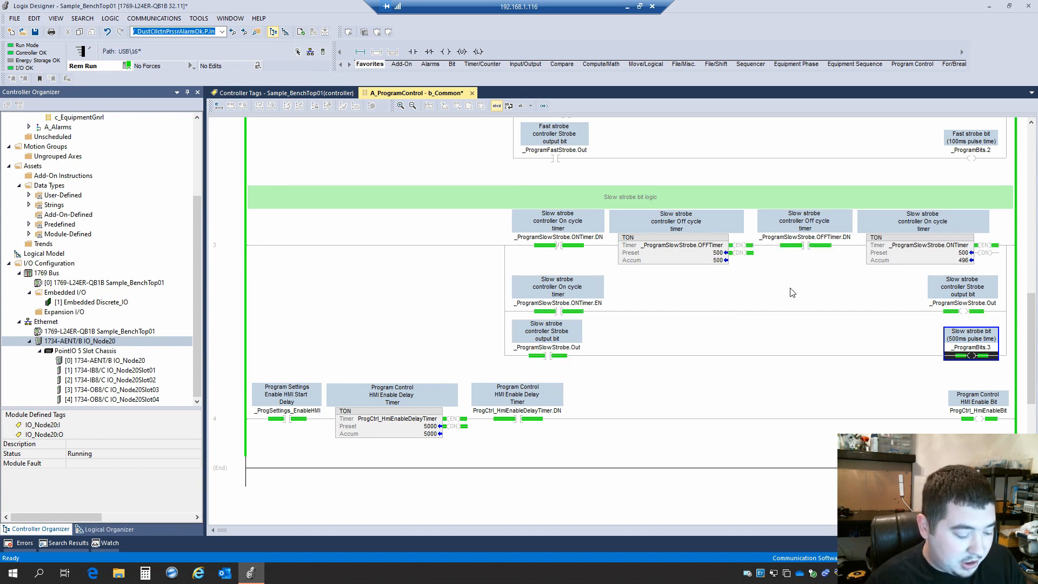
Put the slow strobe rung into edit mode and add a branch around the _ProgramBits.3 coil with a new output energize coil.
key(ctrl+v)
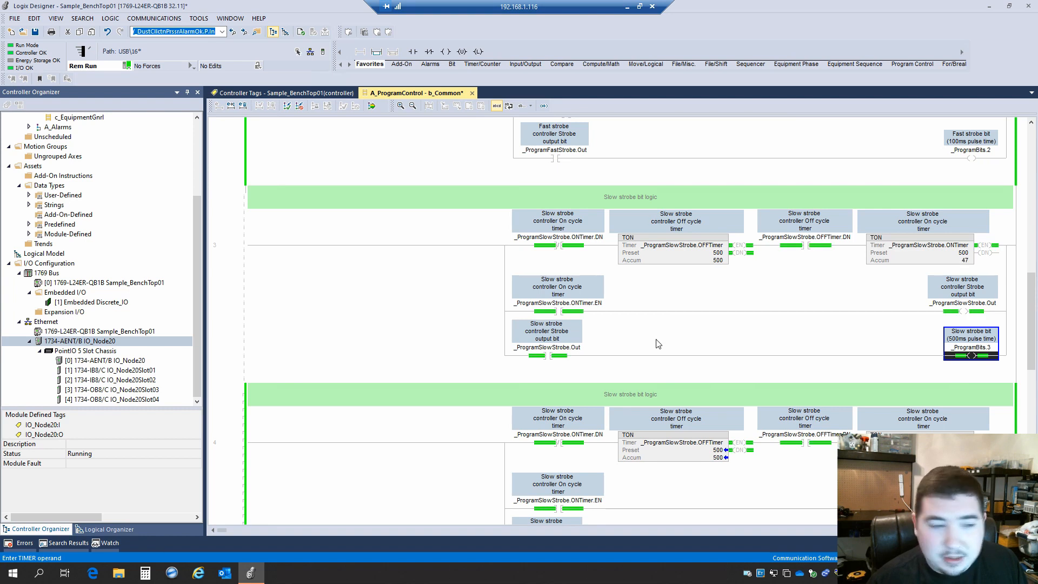
click(566, 350)
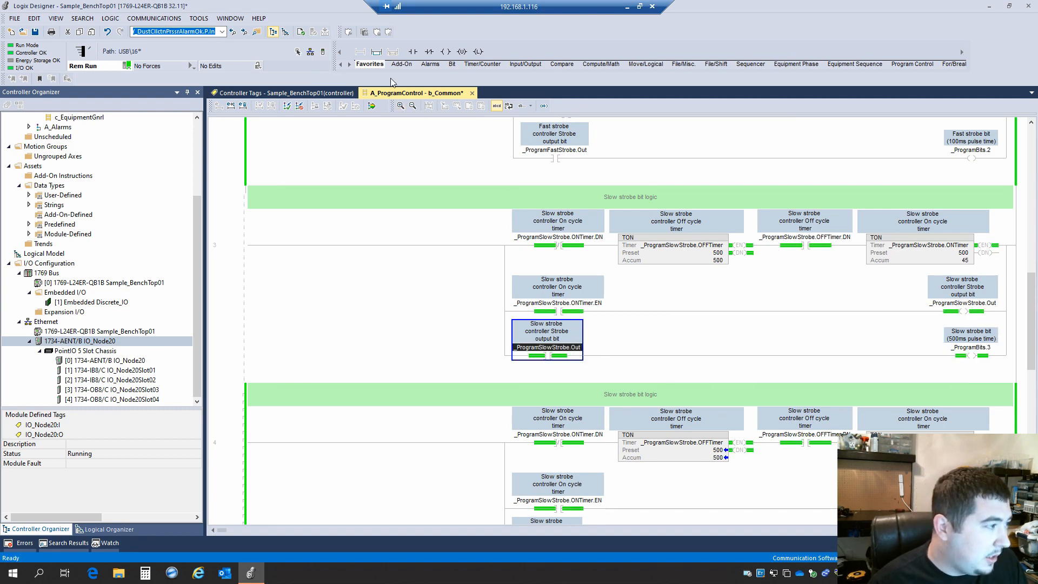
click(376, 52)
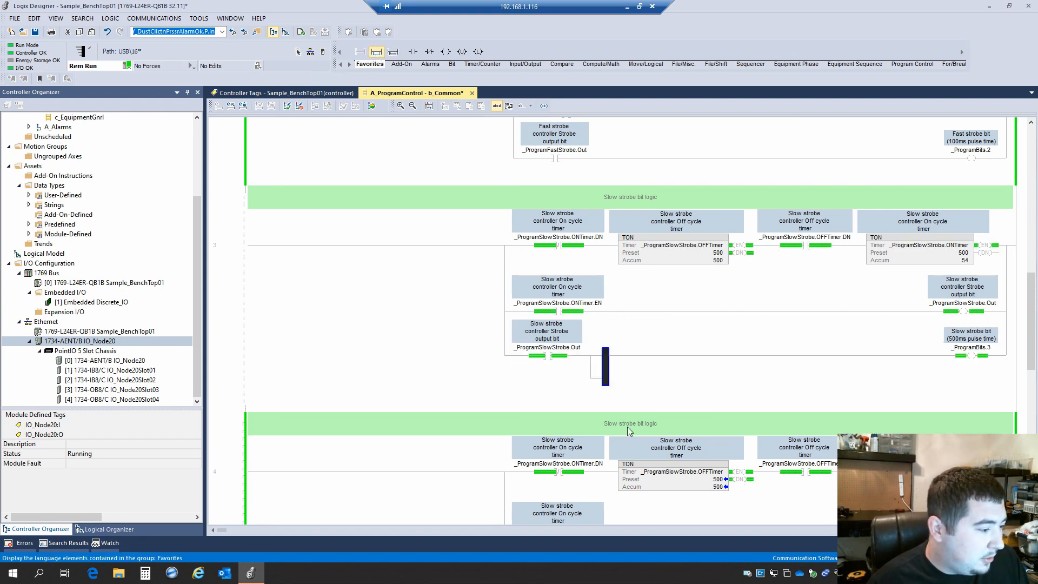
drag(604, 369, 923, 373)
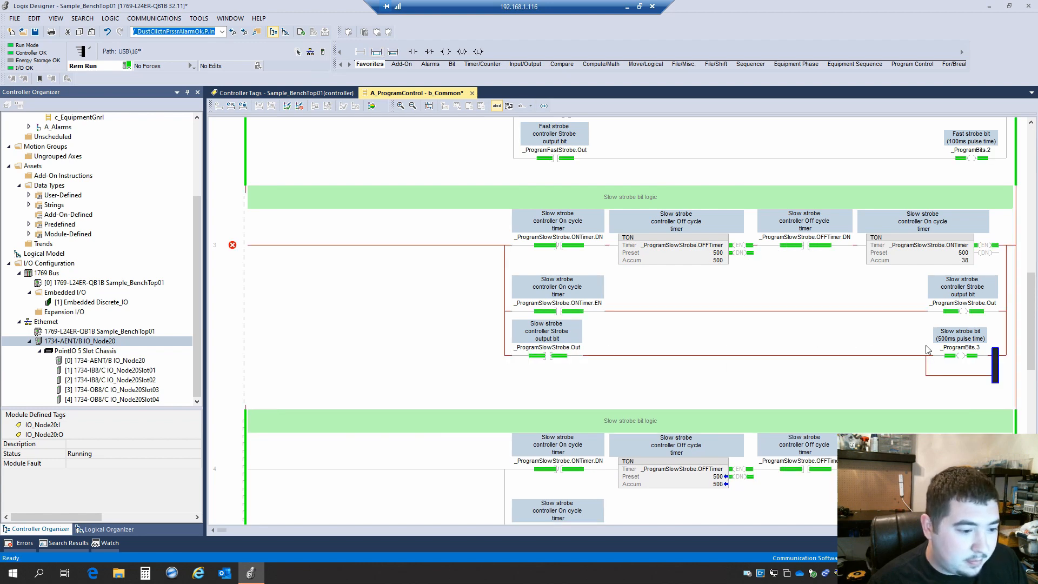
click(923, 373)
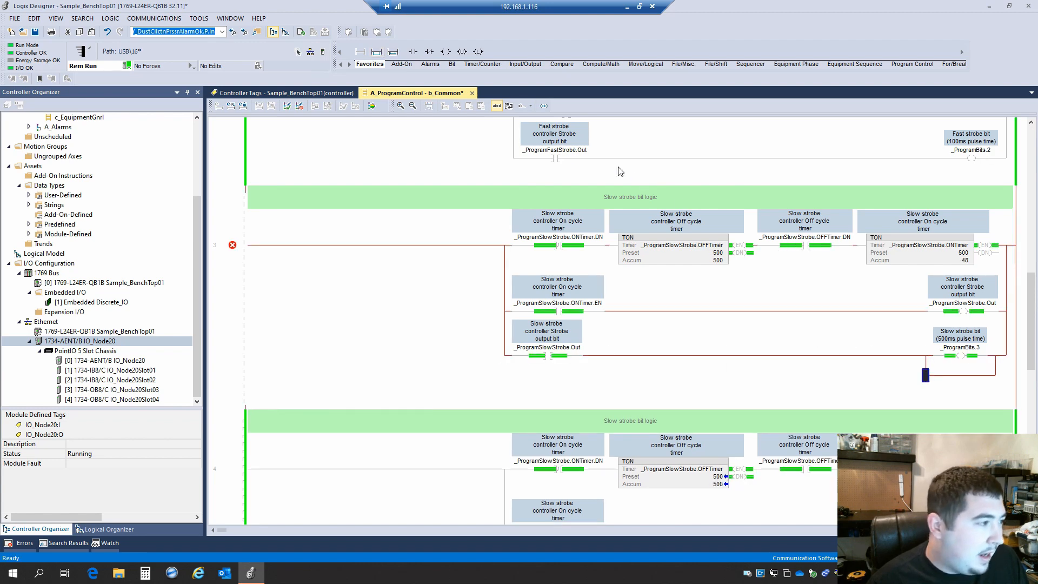
click(451, 52)
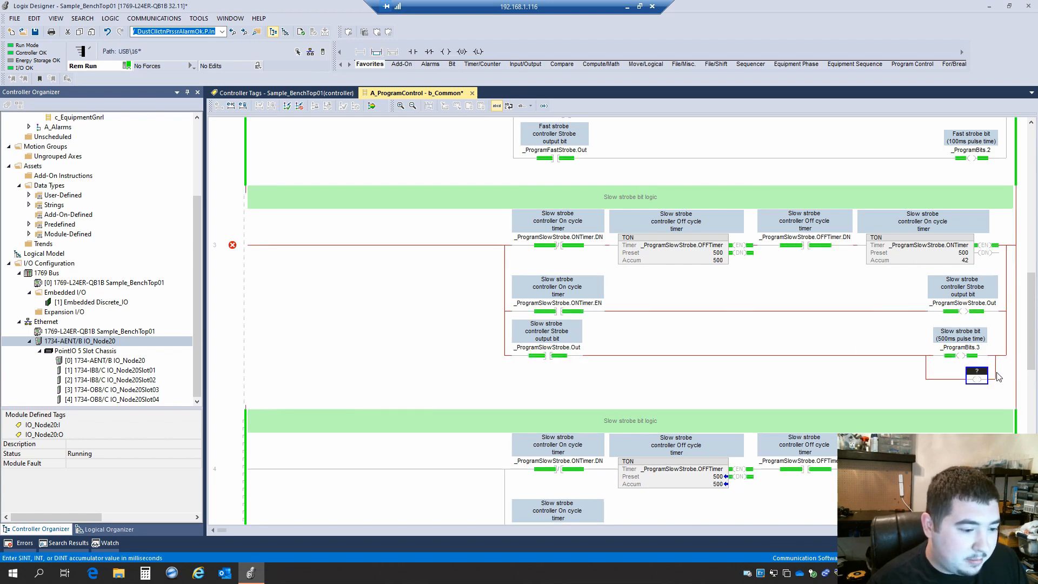
Examine the commands available for the new coil and for its unassigned operand, including the option to create a new tag.
right_click(984, 377)
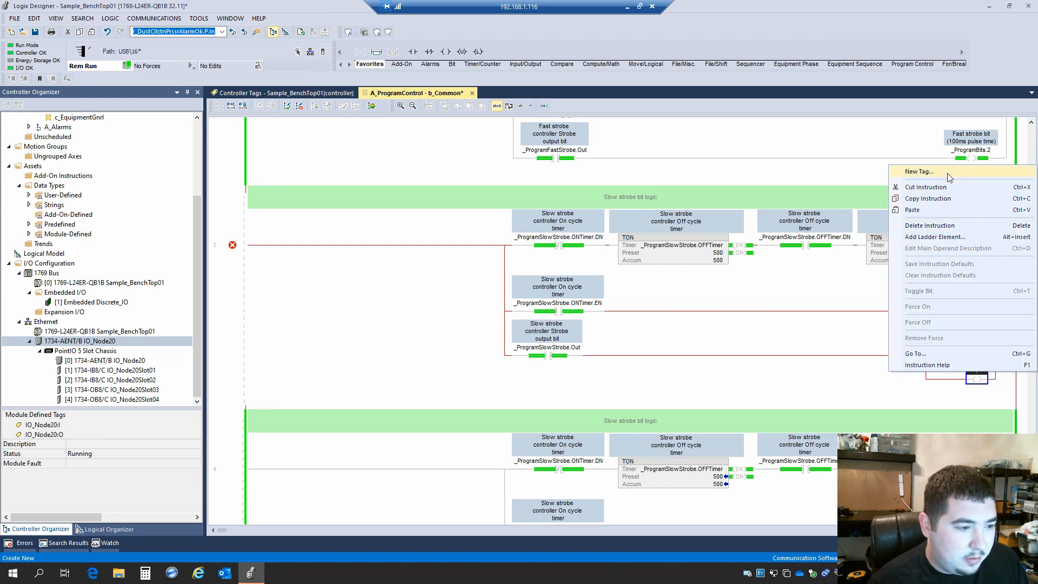
click(821, 352)
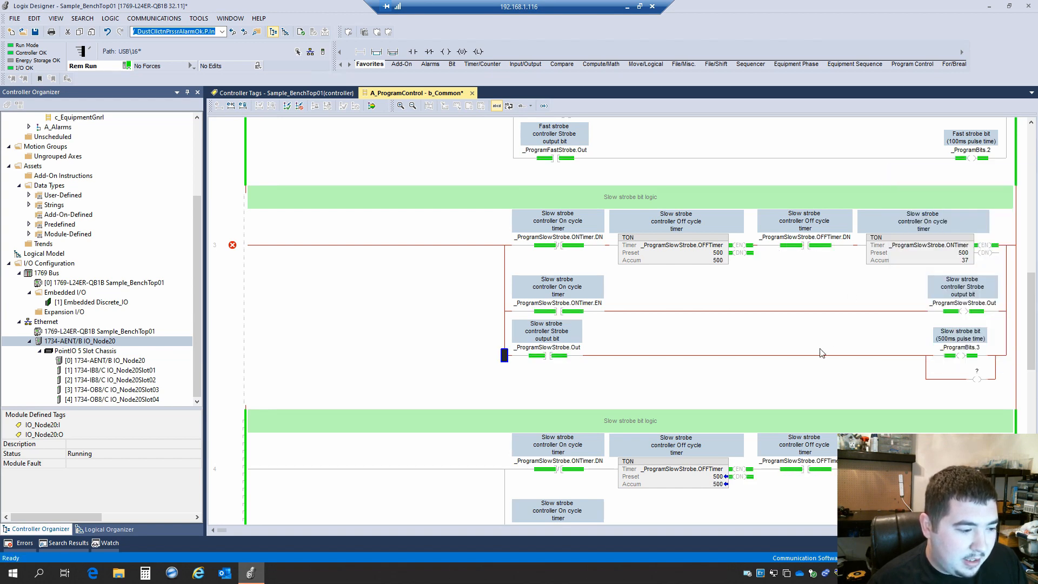
click(983, 377)
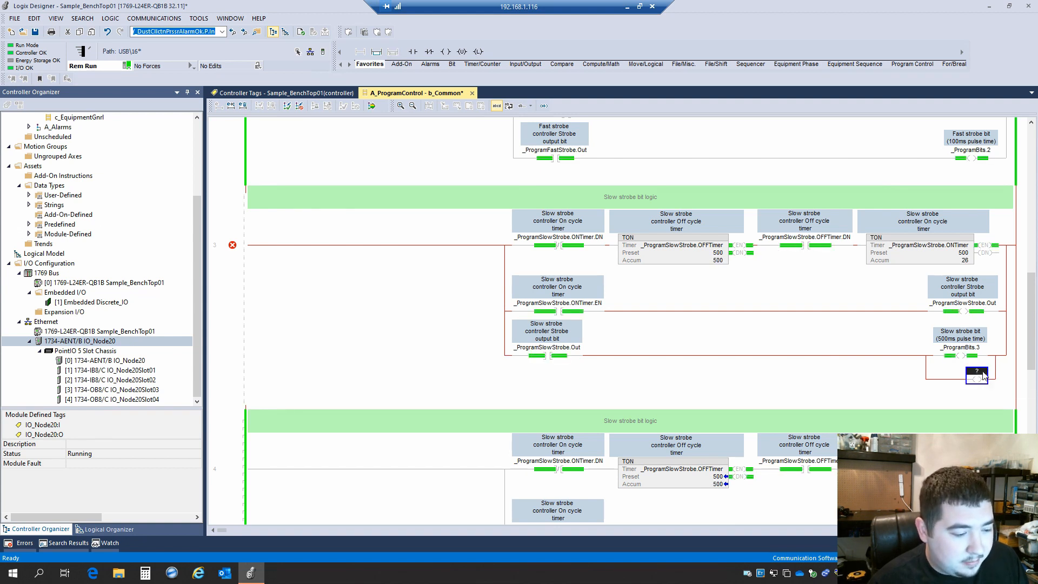
right_click(983, 377)
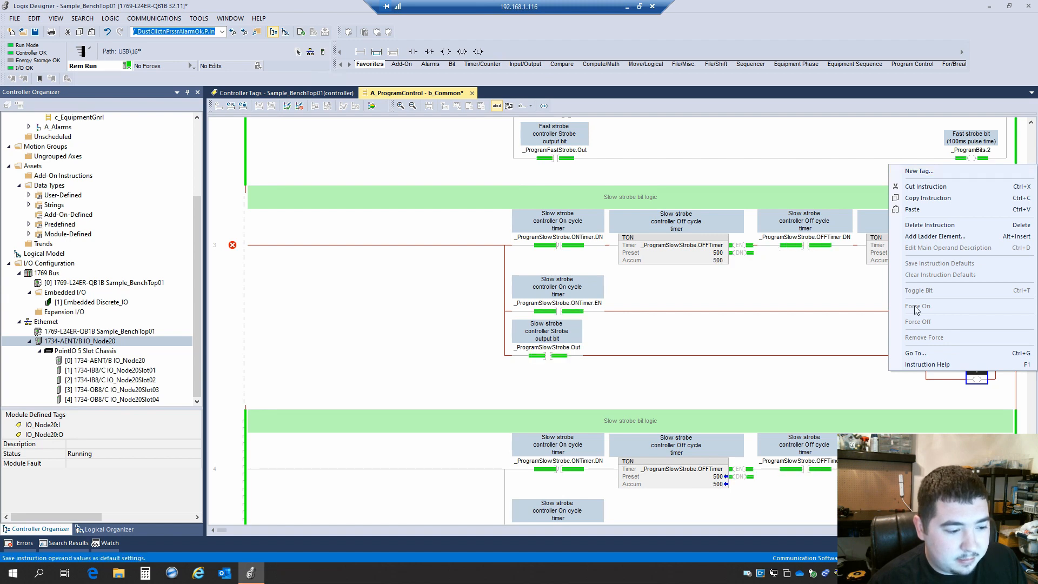
click(981, 389)
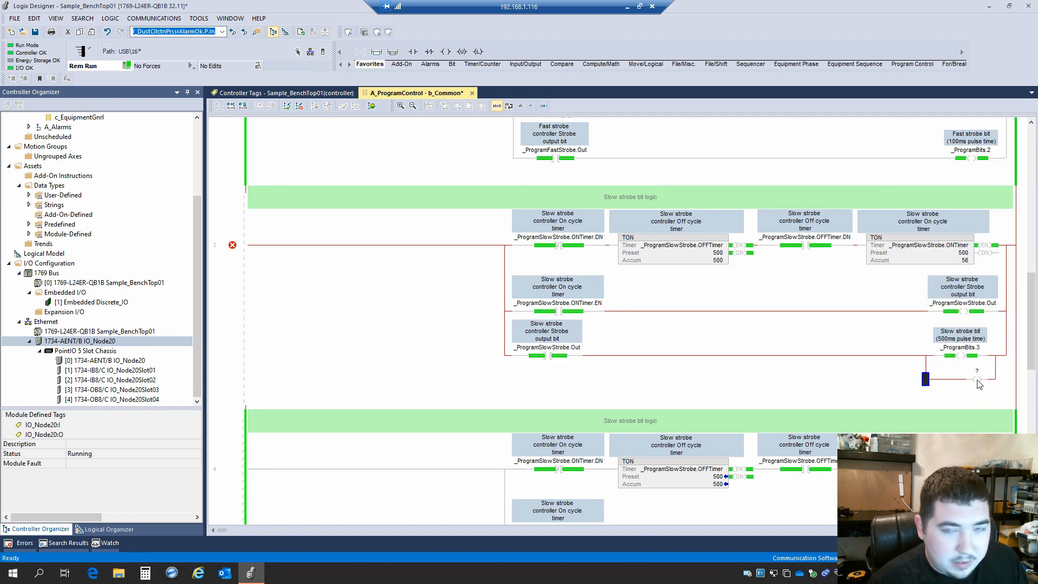
click(978, 380)
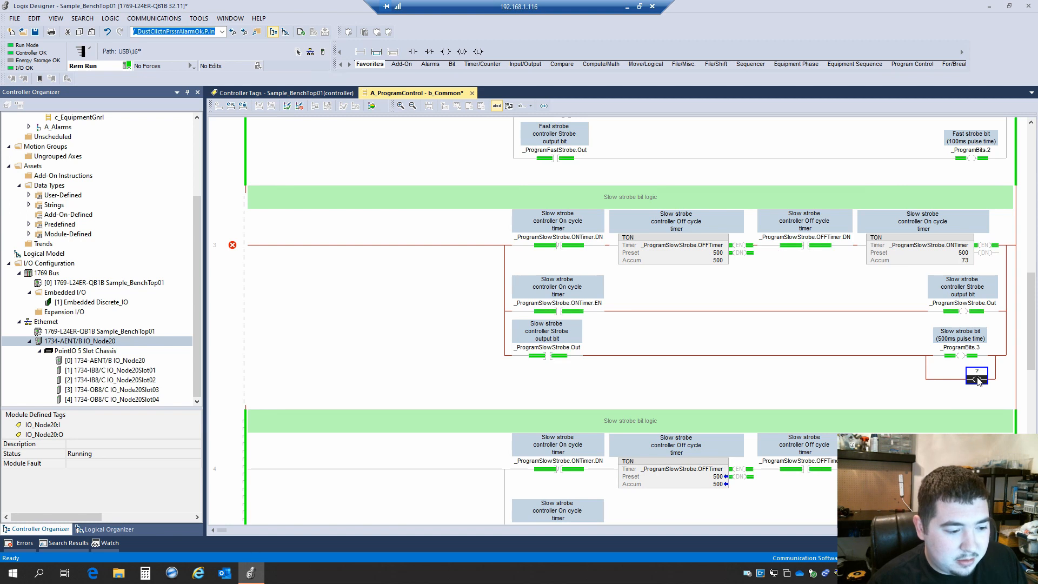
click(977, 372)
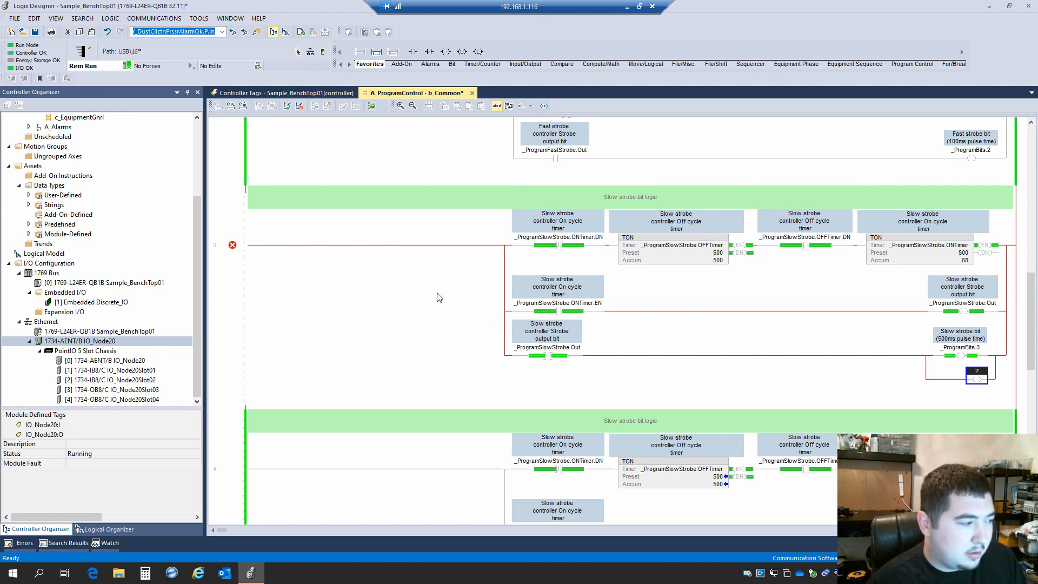
right_click(985, 376)
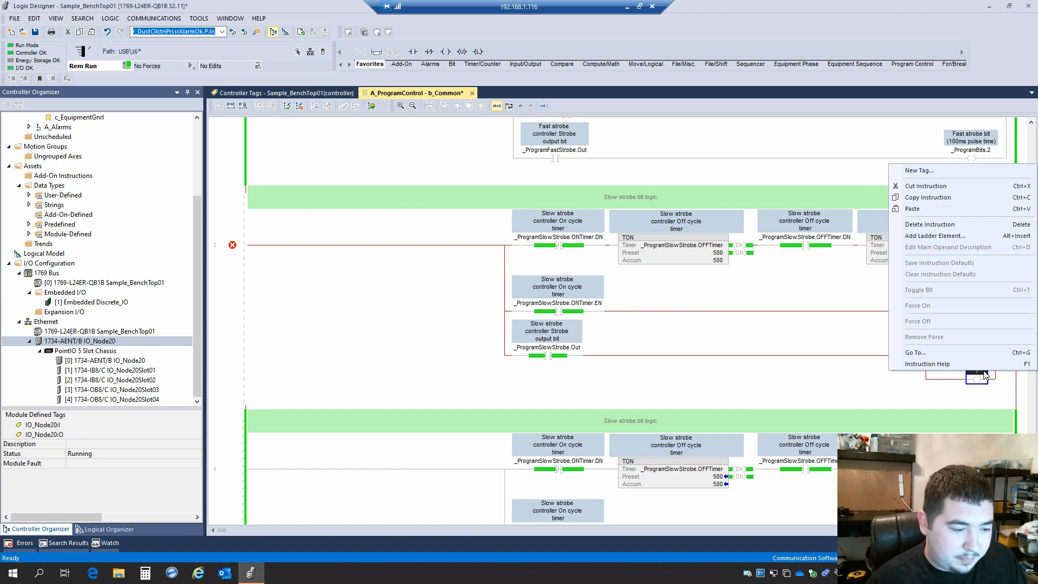
click(980, 380)
right_click(979, 380)
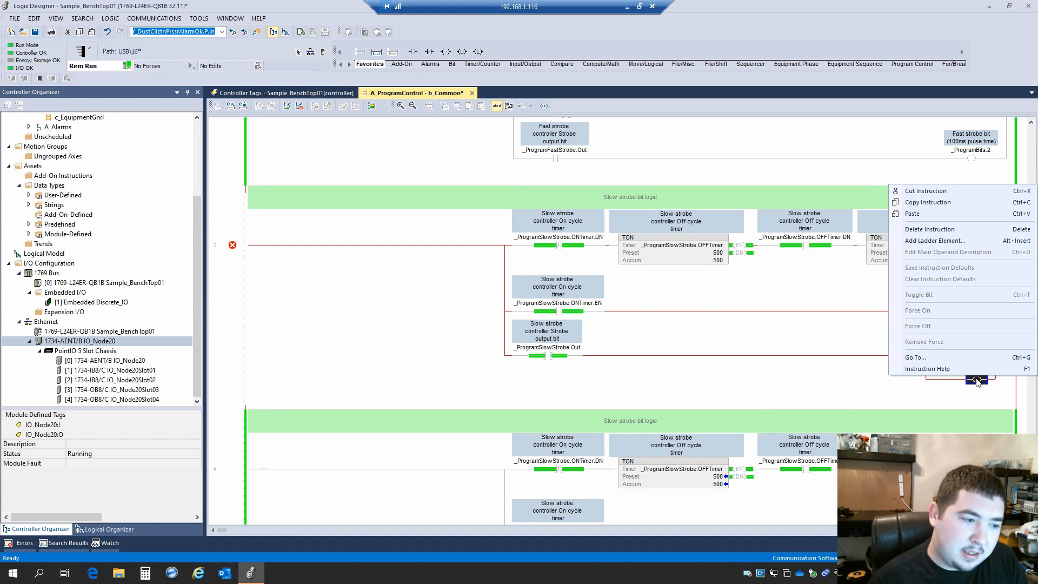
click(978, 376)
right_click(978, 376)
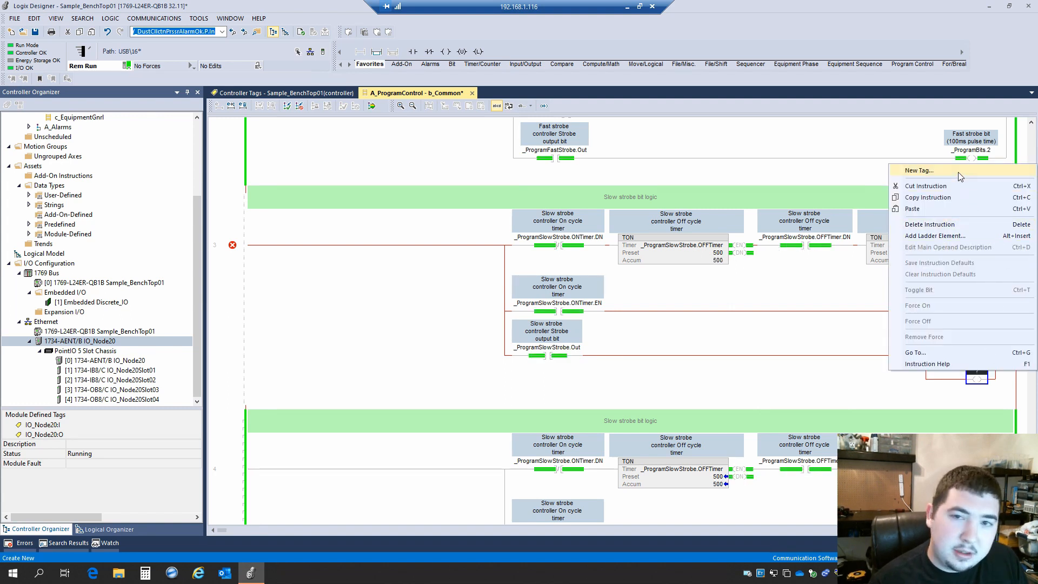
click(984, 377)
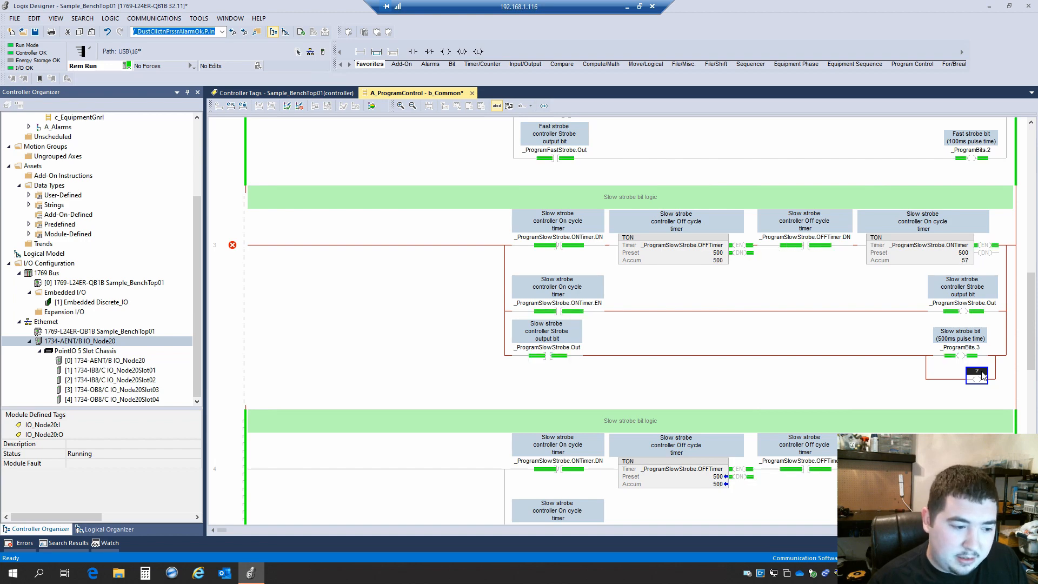
Assign the existing TestButton tag to the new branch coil, filtering the tag list by "tes".
double_click(982, 374)
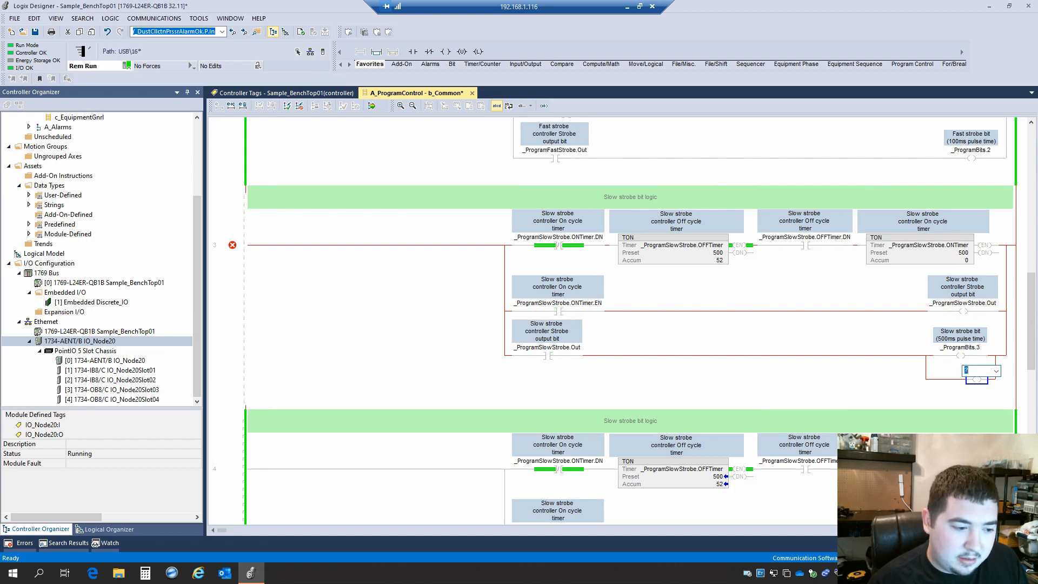
click(996, 372)
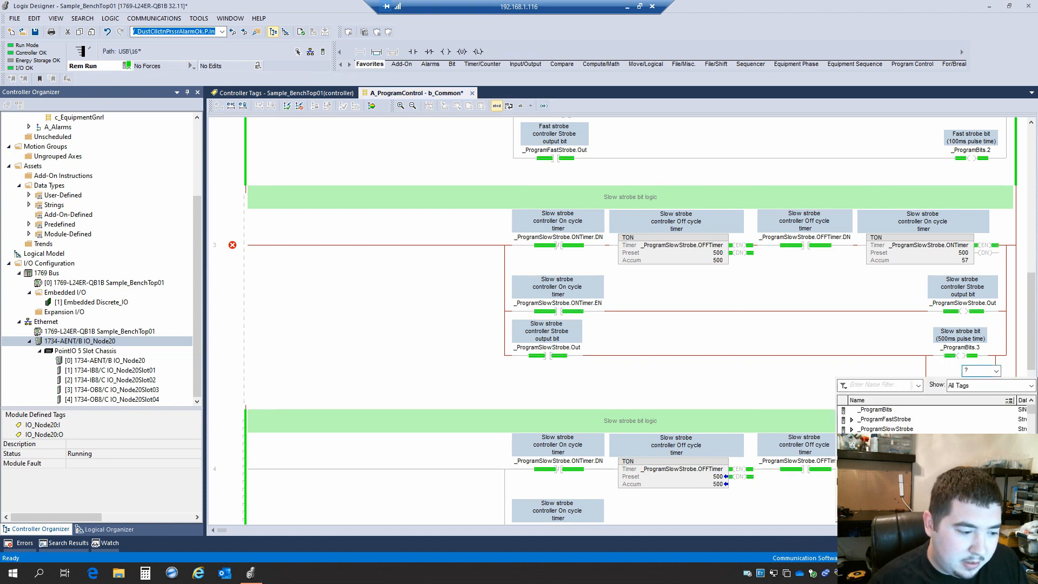
scroll(920, 419, down, 3)
scroll(919, 419, up, 3)
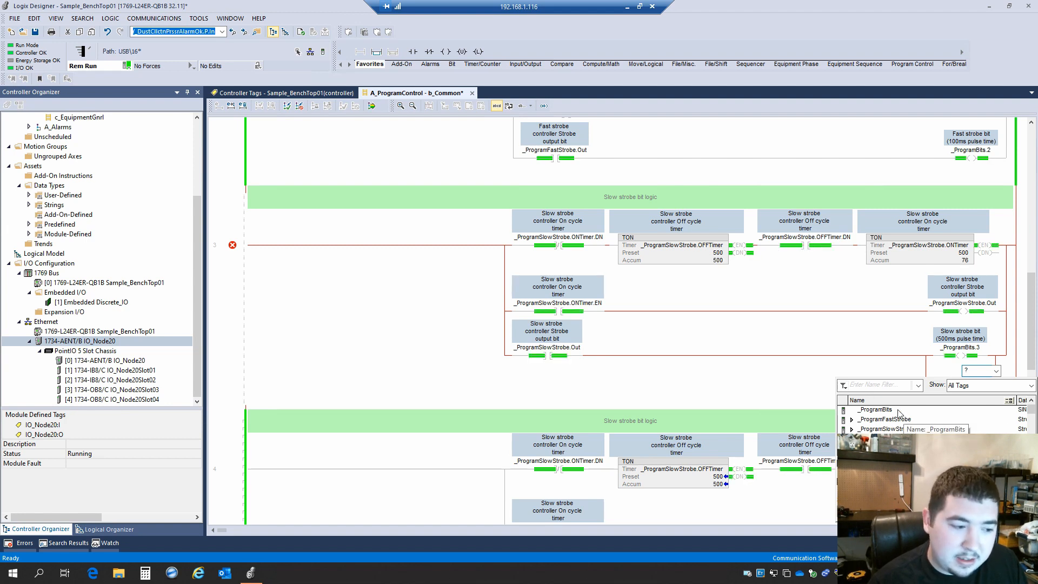
click(887, 385)
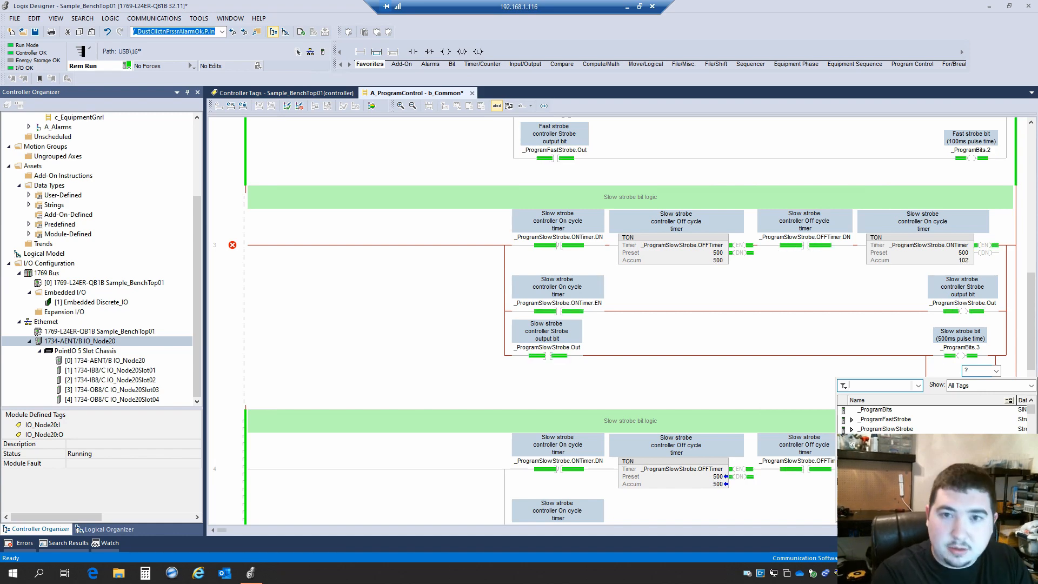
text(tes)
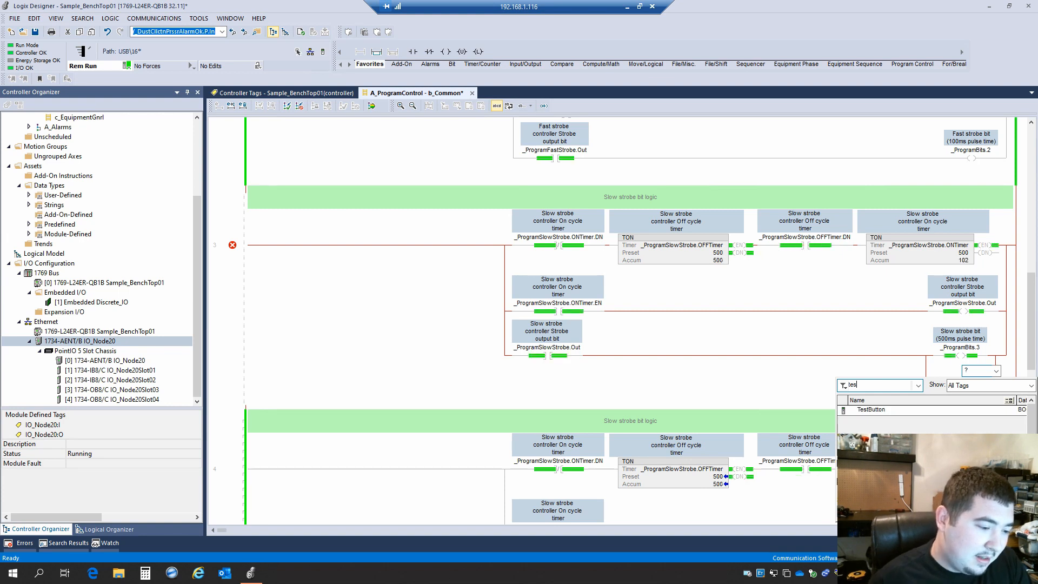
click(879, 411)
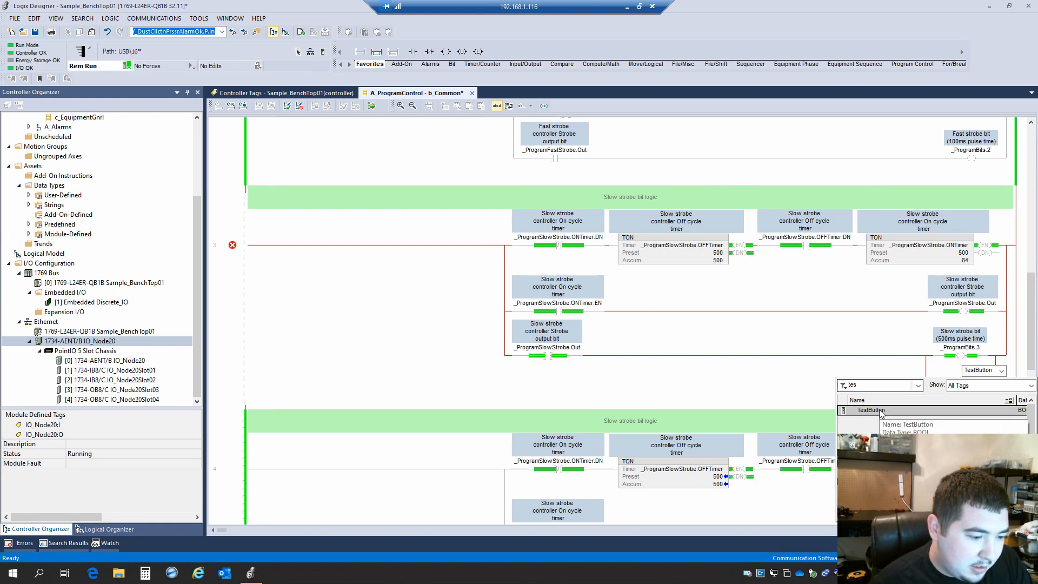
Clear the TestButton operand from the new branch coil below _ProgramBits.3, leaving the coil unassigned.
click(937, 356)
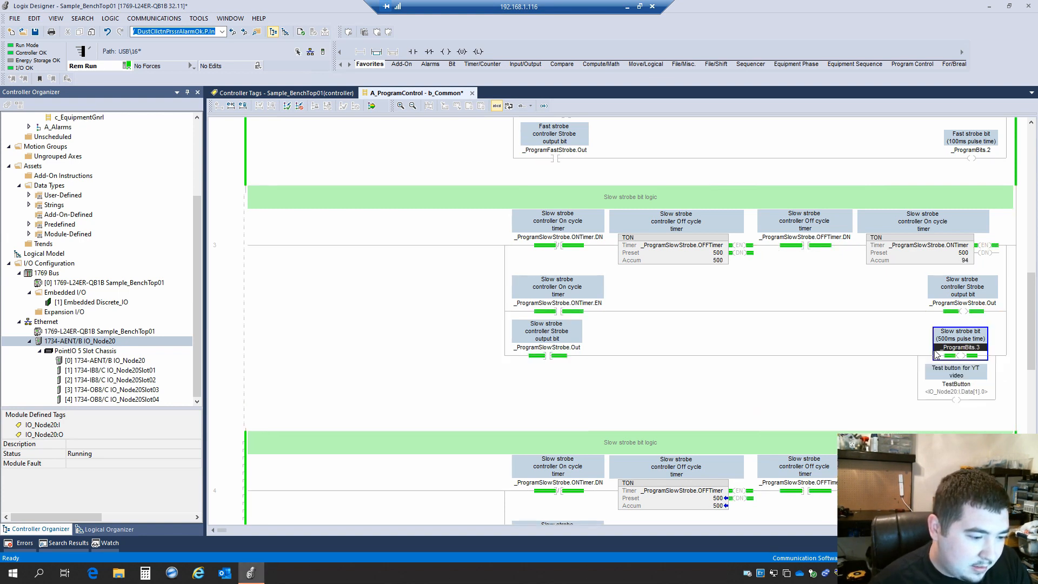
click(956, 384)
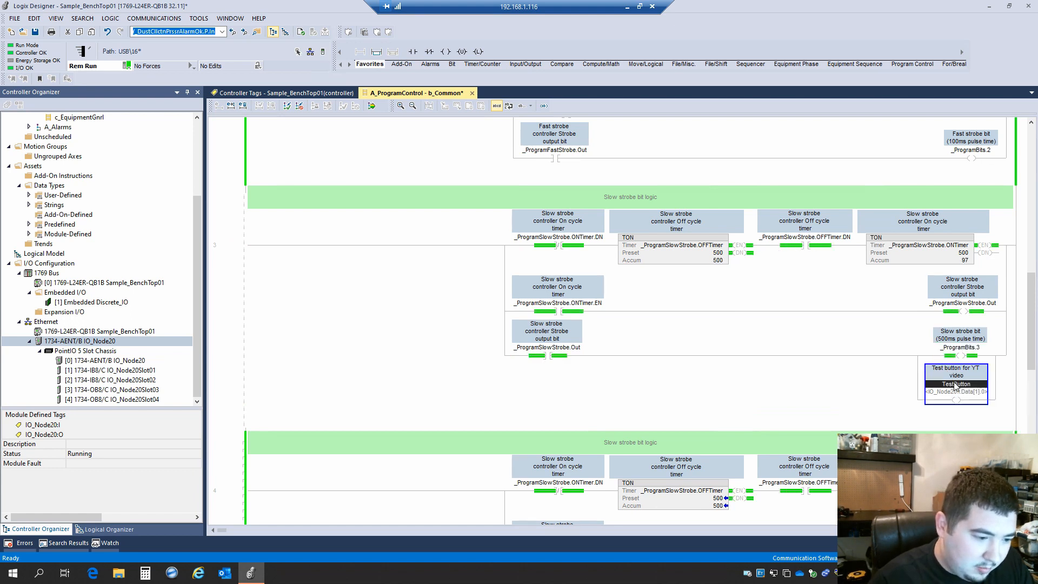
double_click(956, 384)
key(Delete)
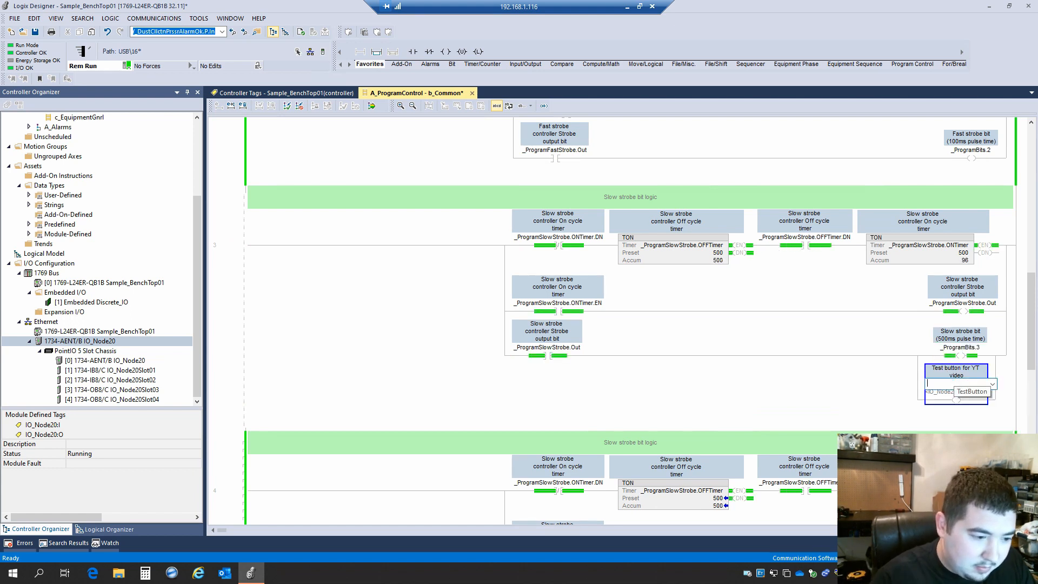
click(945, 360)
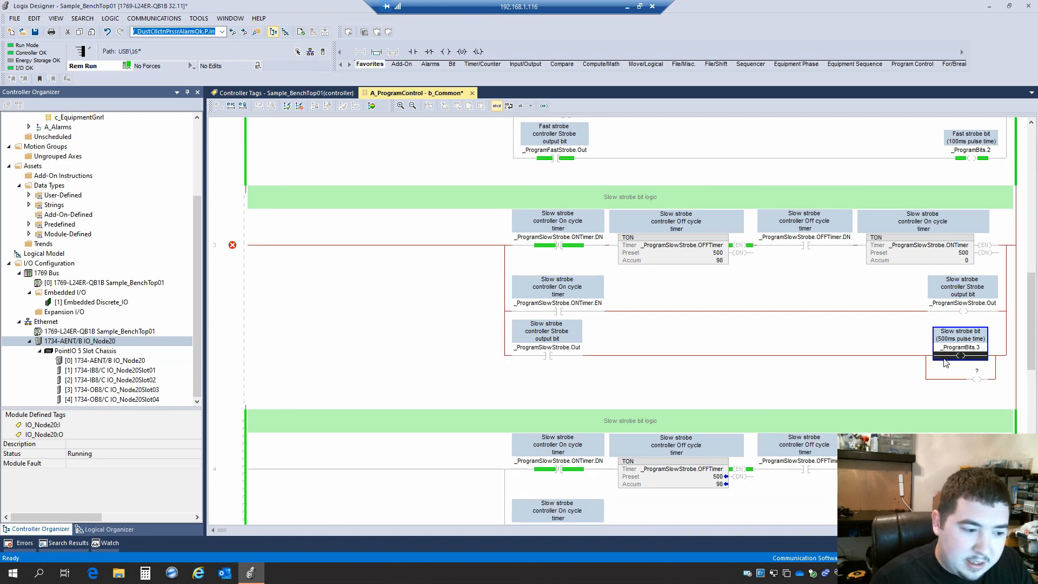
Start a new tag from the unassigned branch coil and name it TestLight.
click(975, 373)
right_click(975, 373)
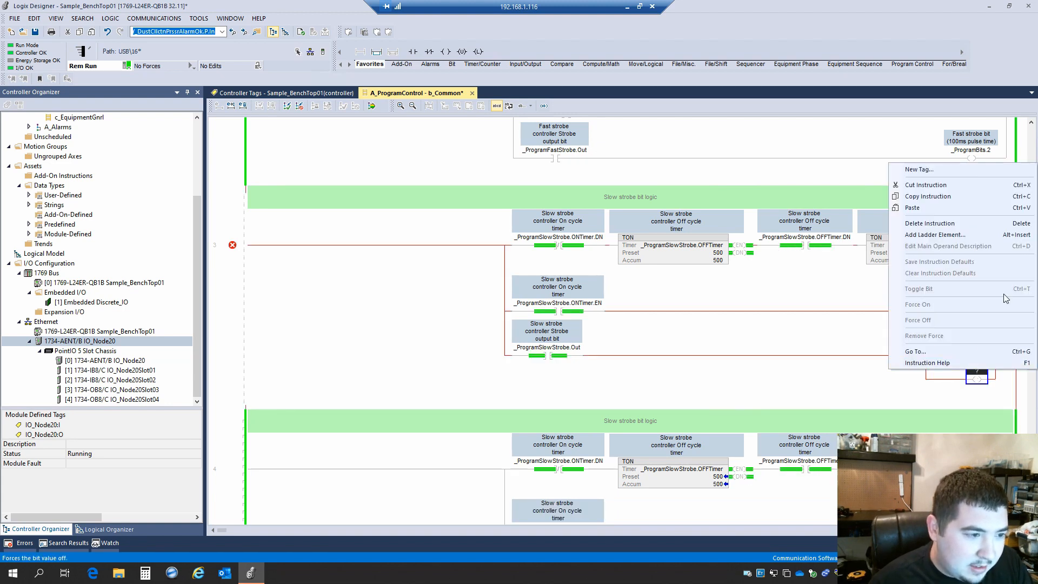
click(968, 171)
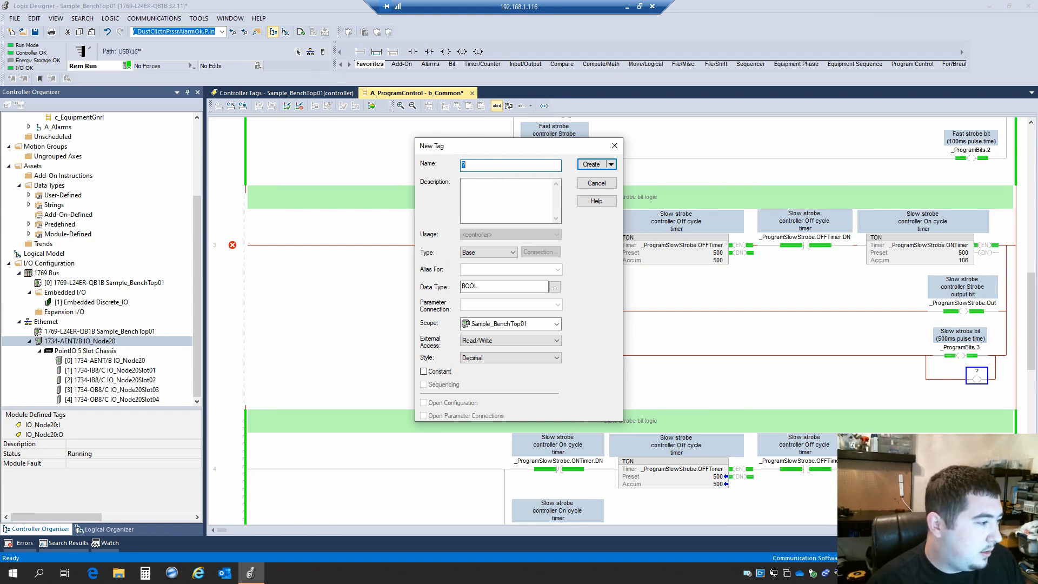
click(470, 166)
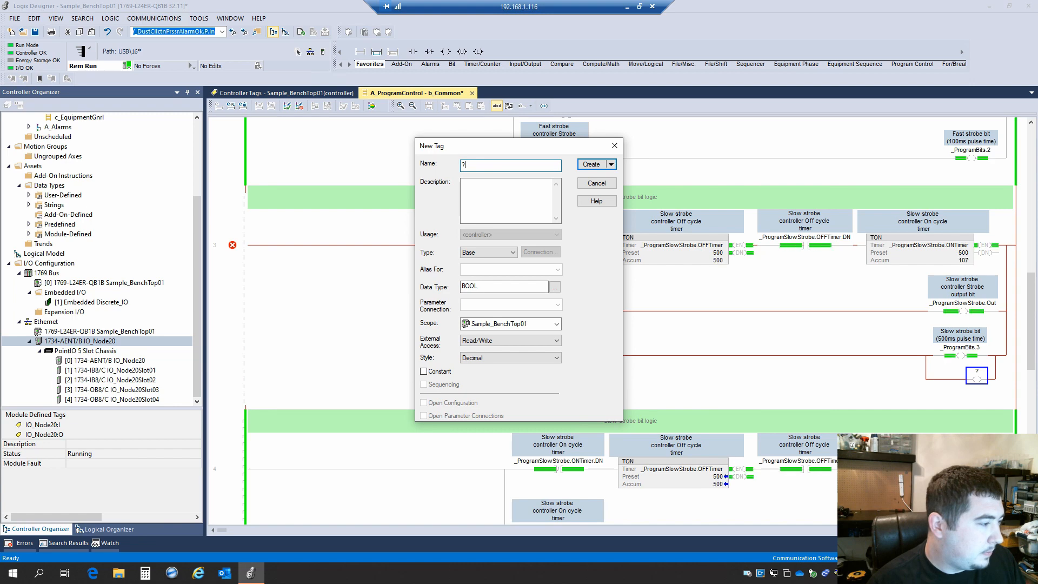
drag(469, 166, 442, 165)
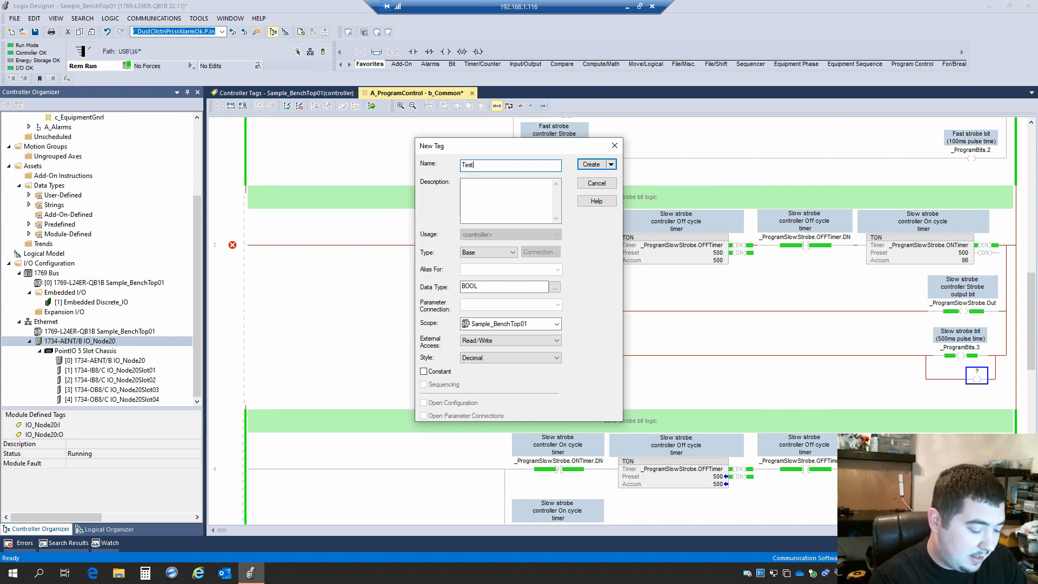
text(Light)
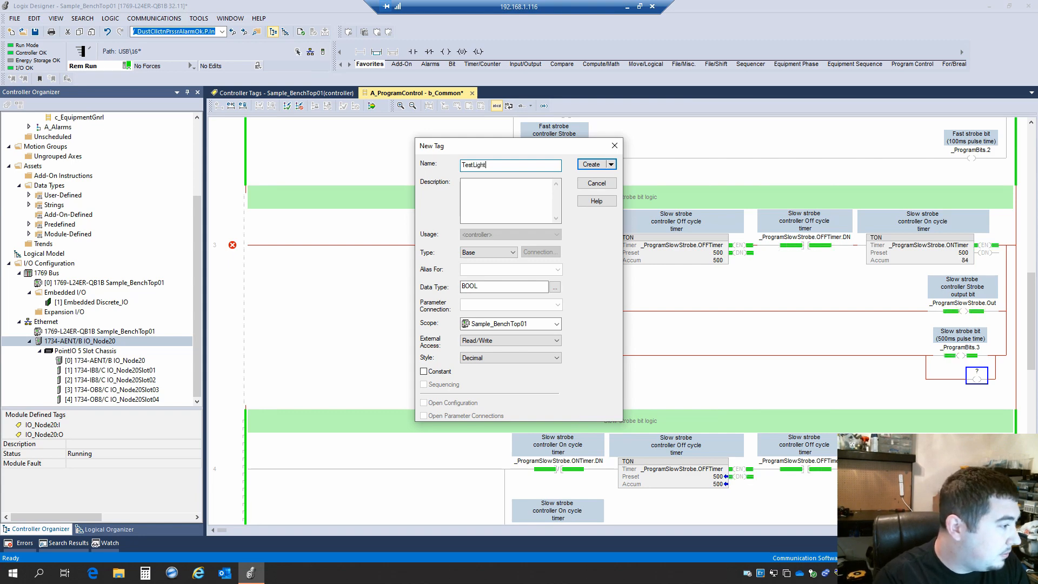
Enter "This is a test light" as the new tag's description.
click(506, 183)
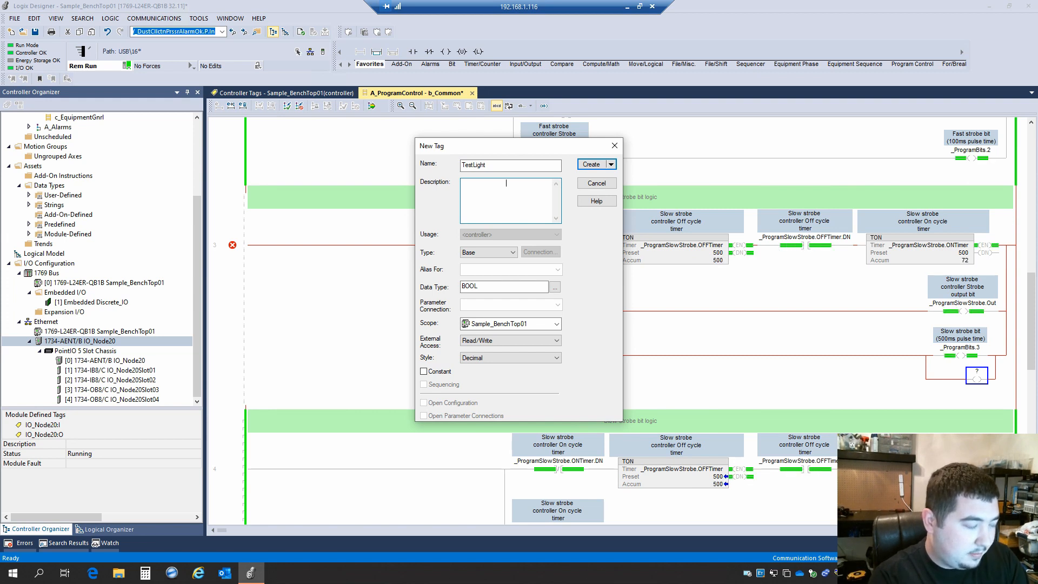
text(This is a)
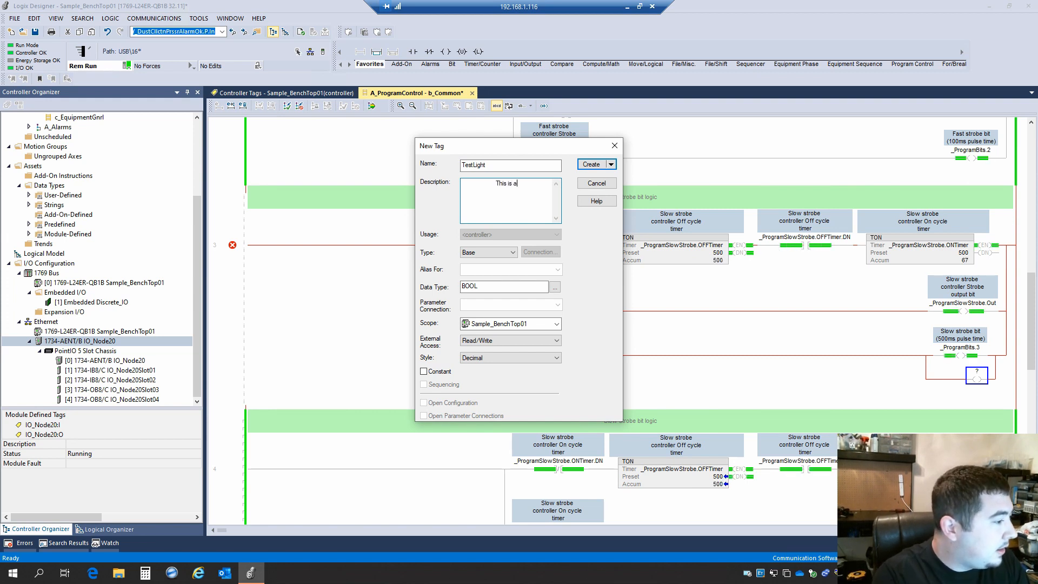
text( test light)
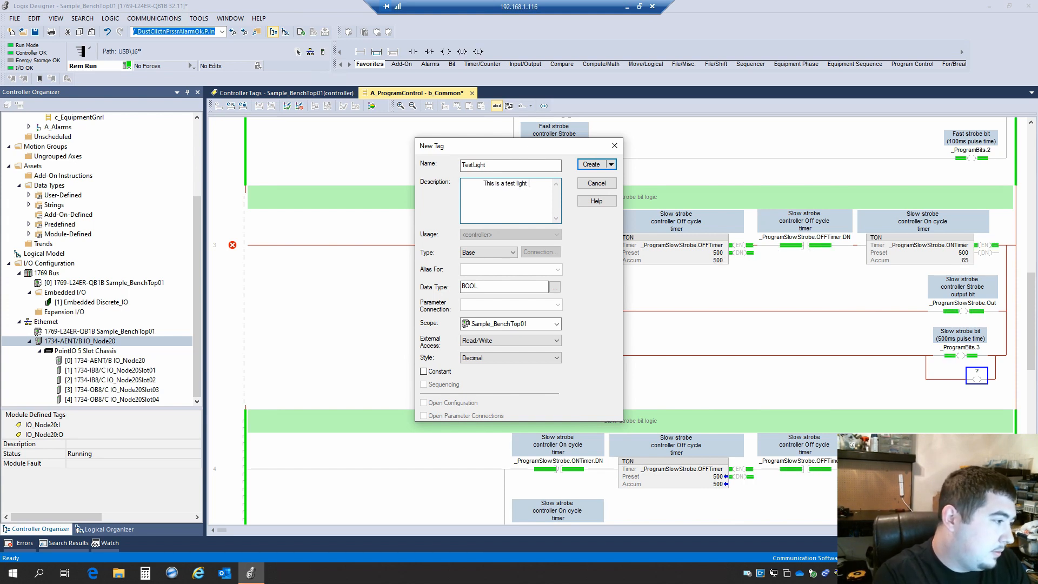
key(BackSpace)
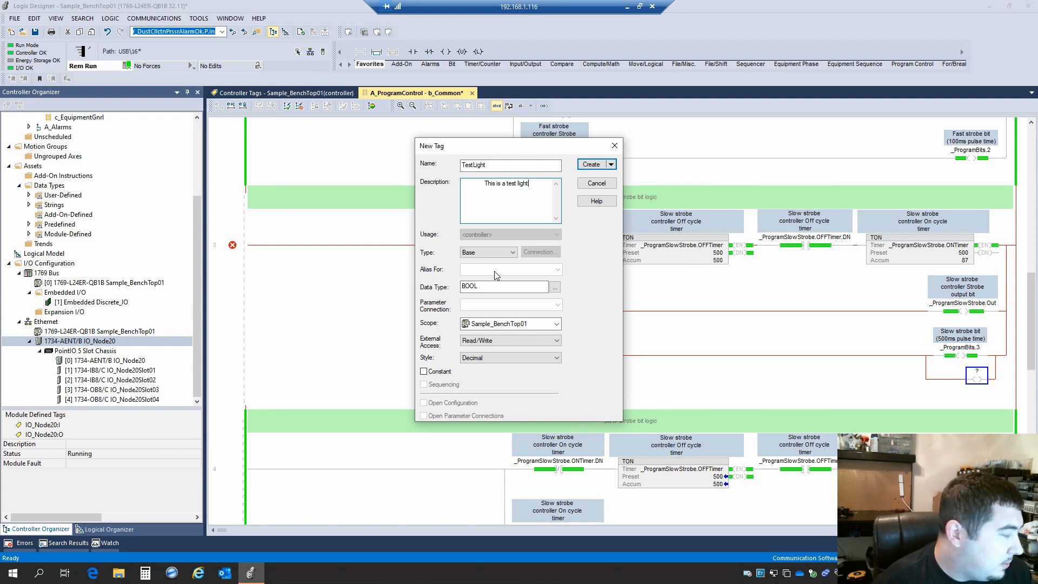
Compare the Base and Alias types for the new tag, ending with the type set to Alias.
click(500, 253)
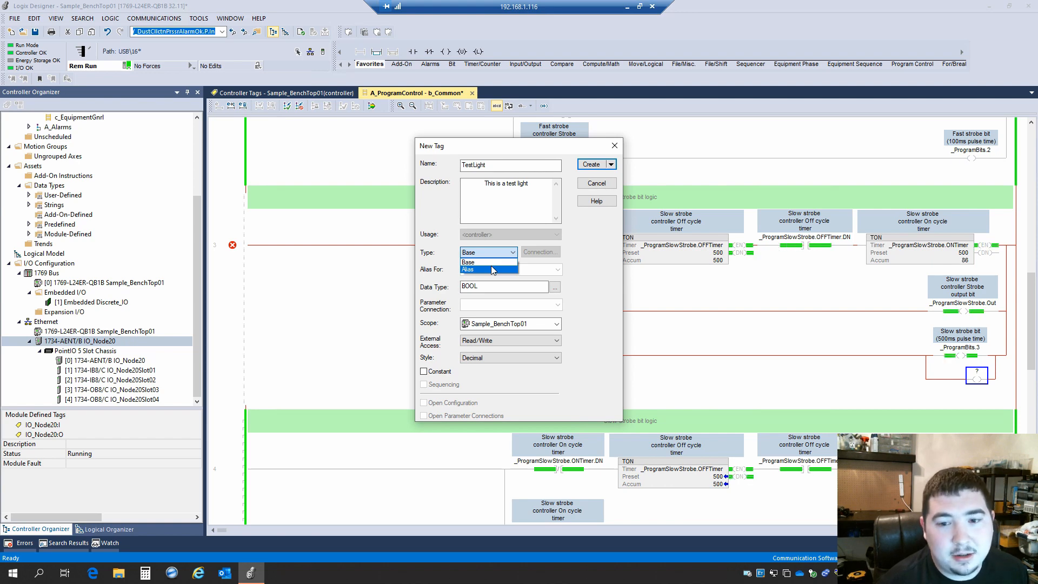
click(492, 269)
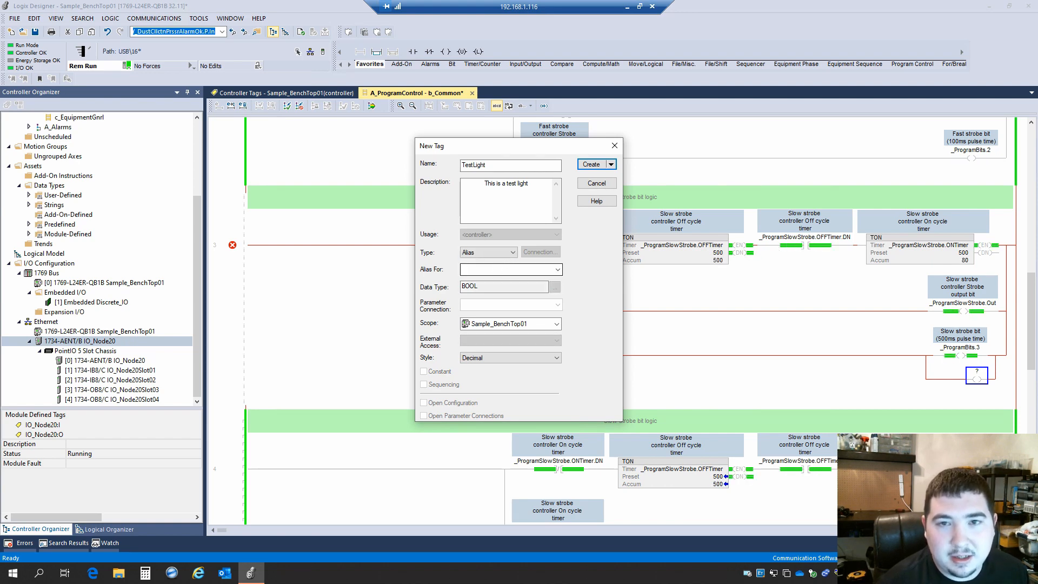
click(492, 252)
click(485, 264)
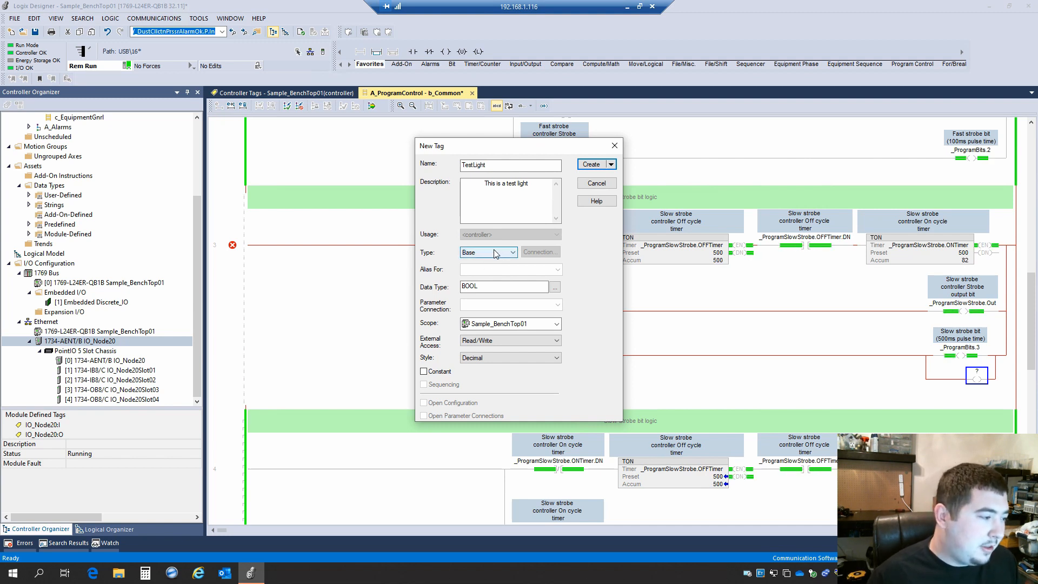
click(495, 252)
click(486, 269)
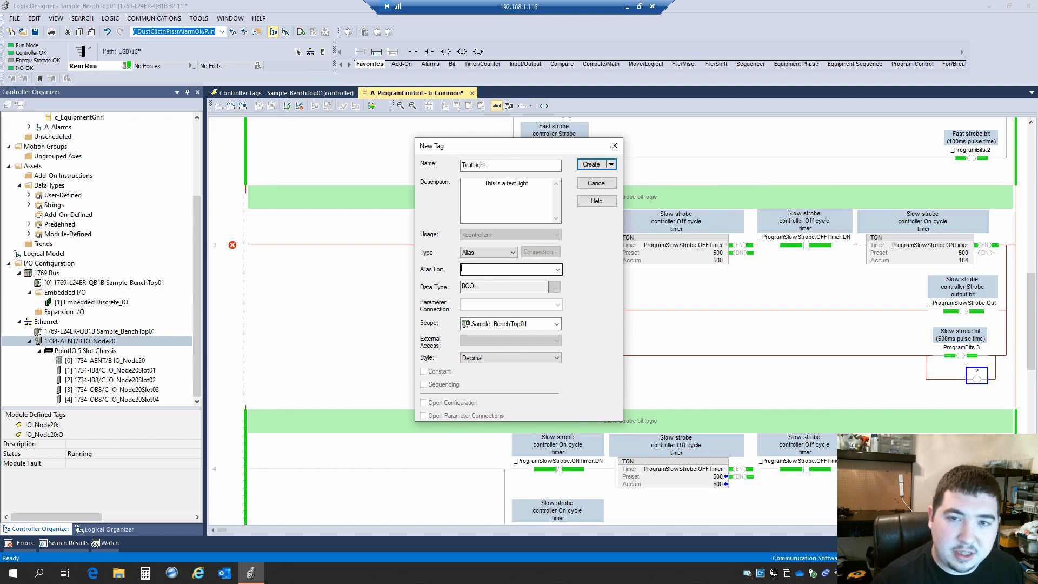
Set the alias target of TestLight to output bit 2 of IO_Node20 slot 3, IO_Node20:3:O.2.
click(558, 270)
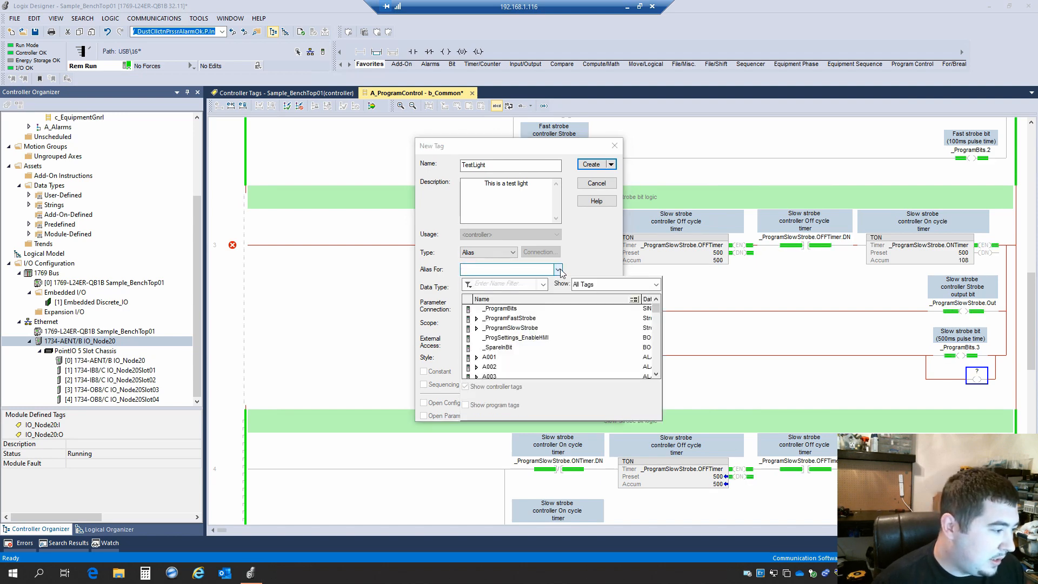
scroll(545, 363, down, 7)
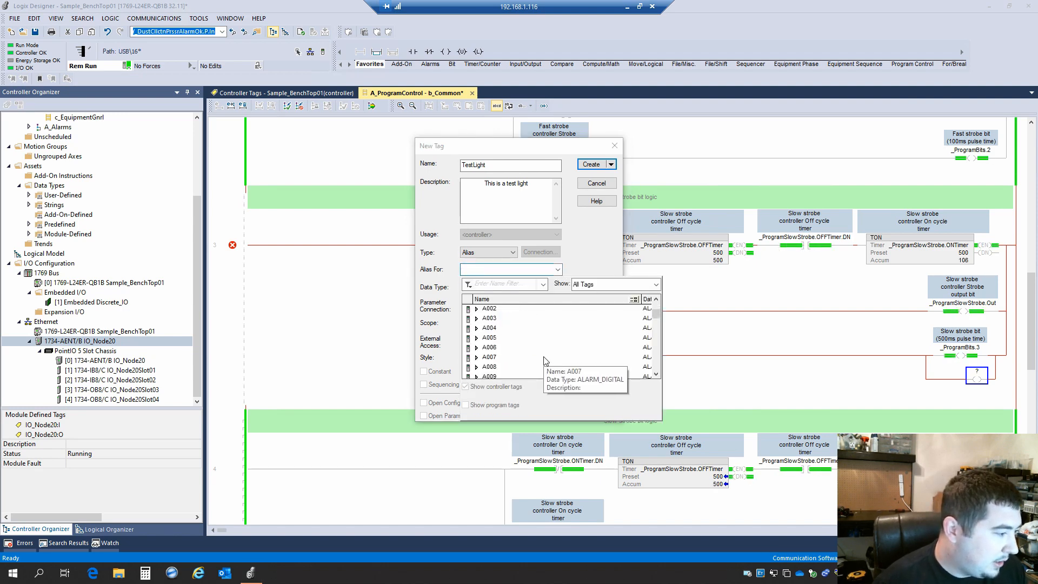
scroll(545, 360, down, 3)
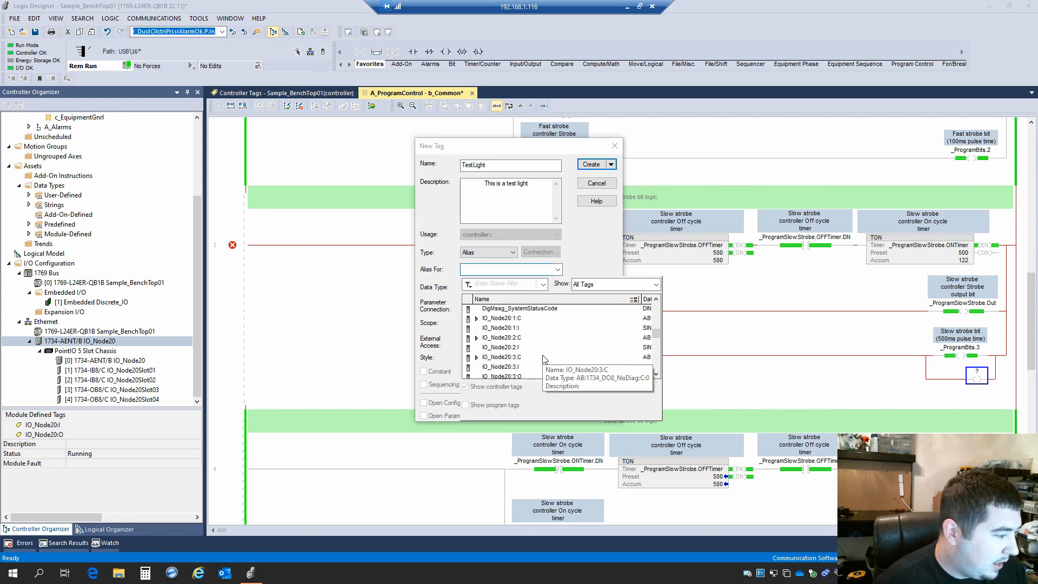
scroll(544, 360, down, 1)
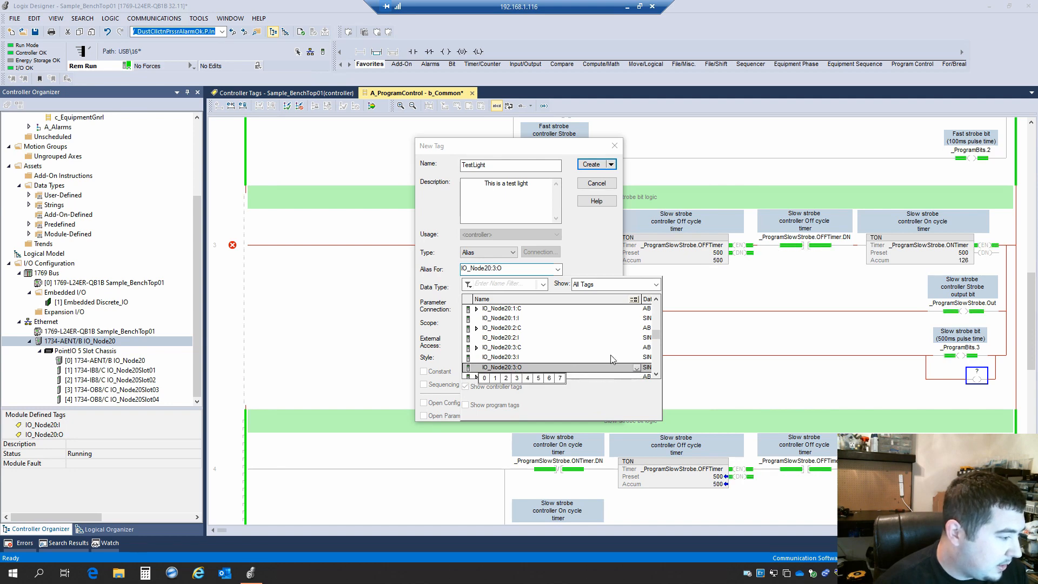
scroll(595, 359, down, 1)
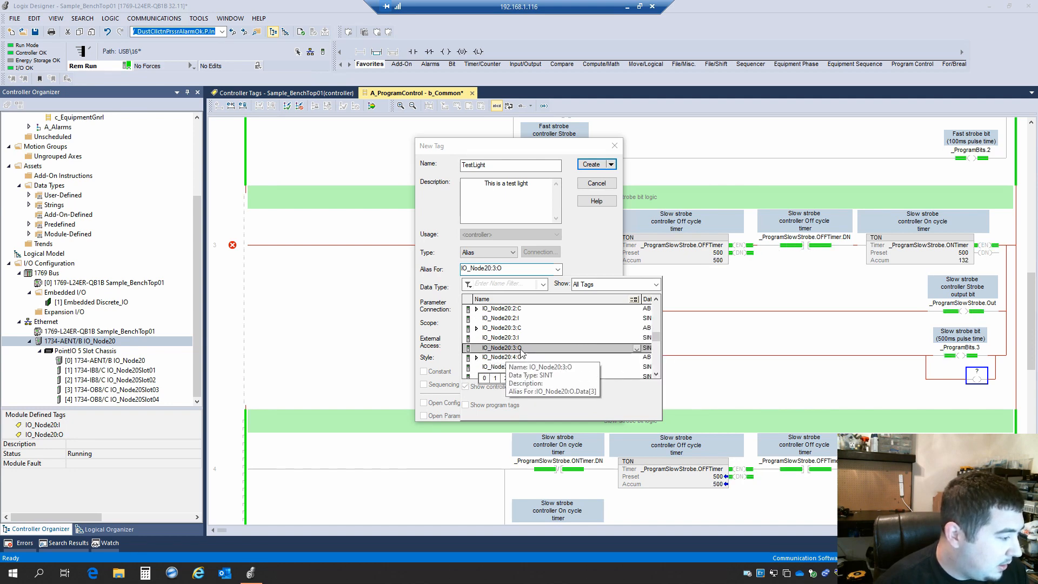
click(485, 381)
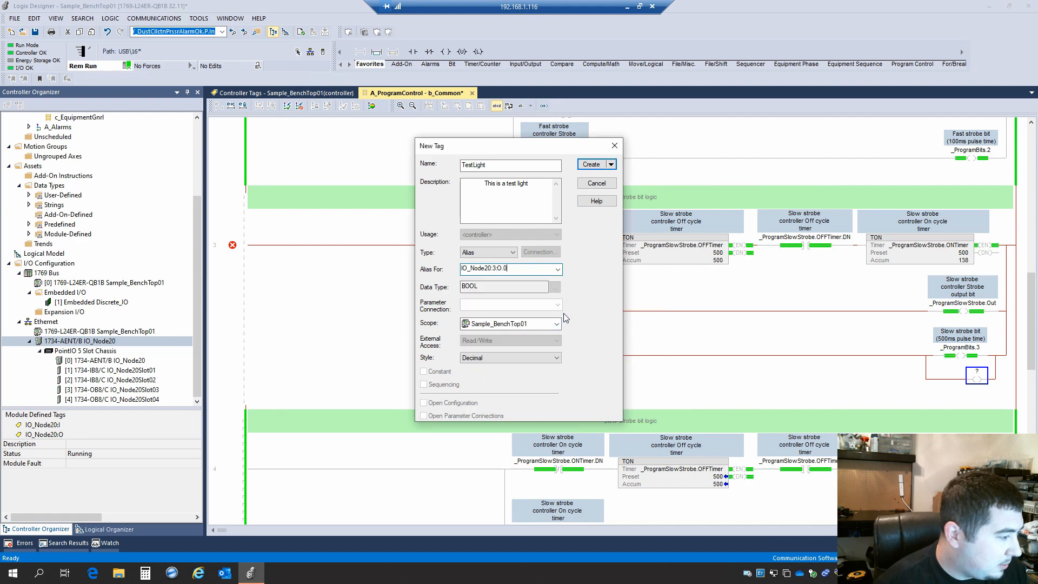
click(557, 269)
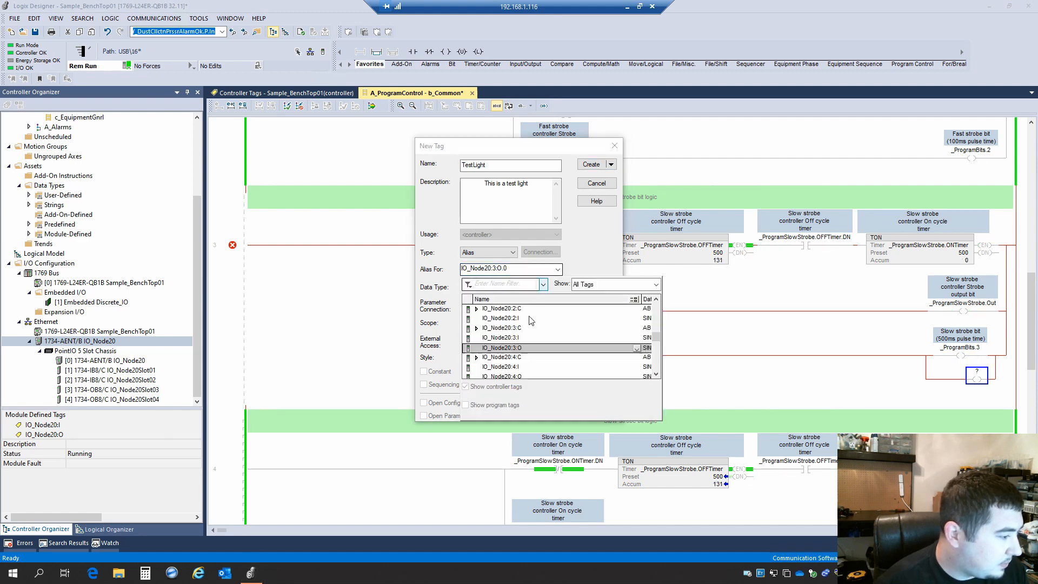
click(638, 348)
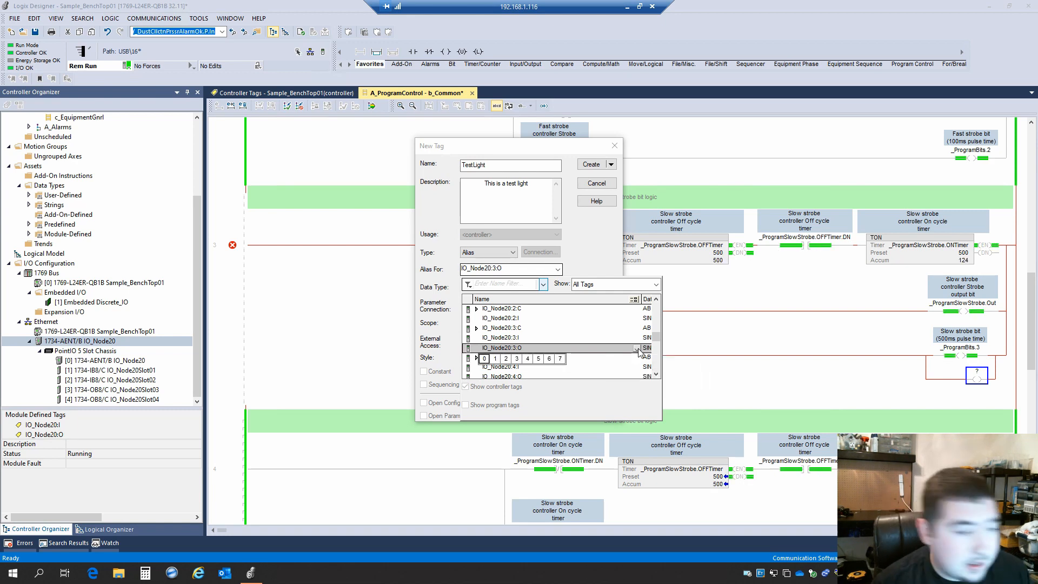
click(506, 359)
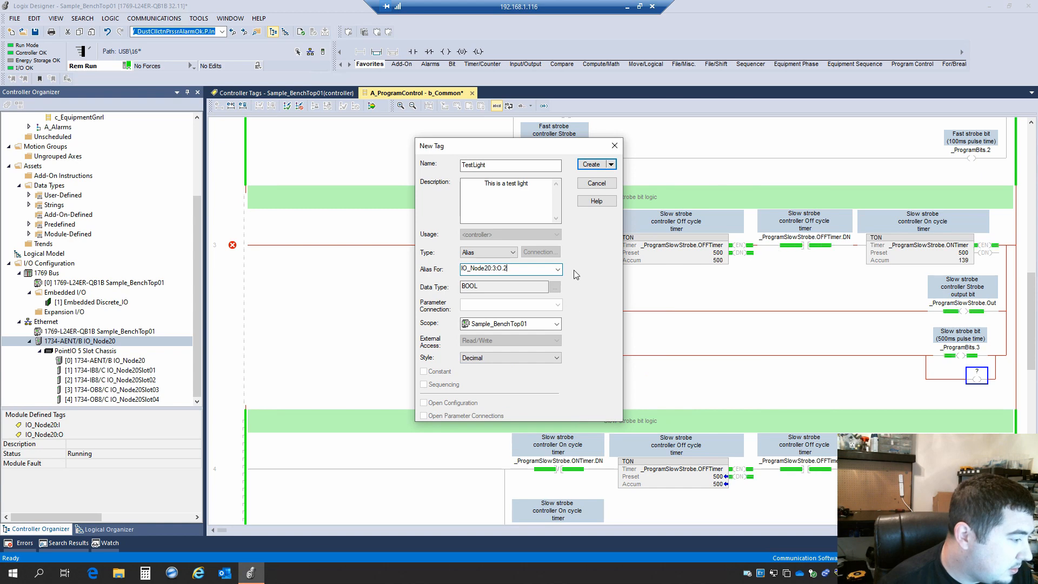
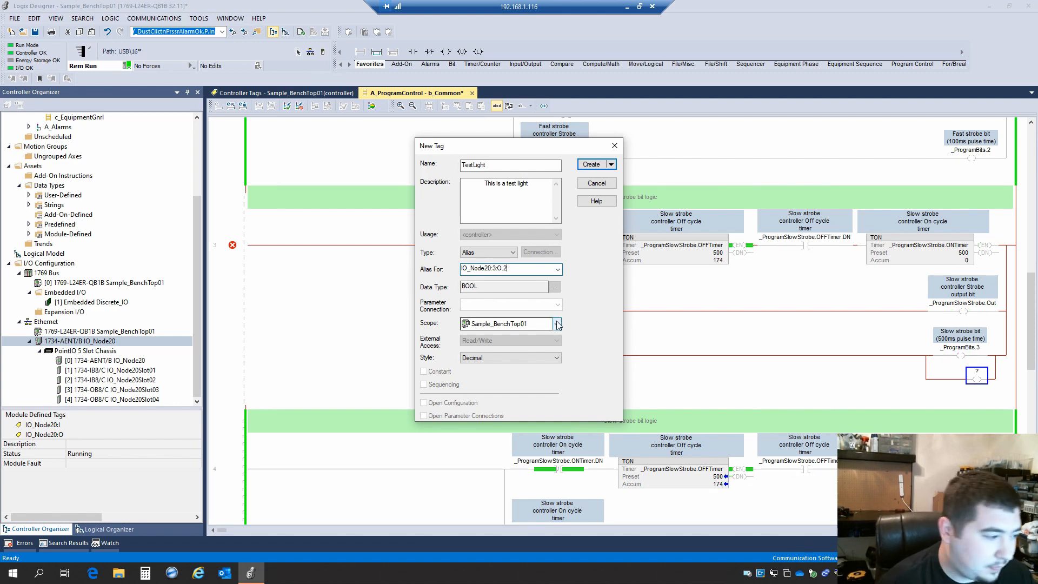
Review the available tag scopes, keep the controller scope Sample_BenchTop01, and create the TestLight tag.
click(557, 324)
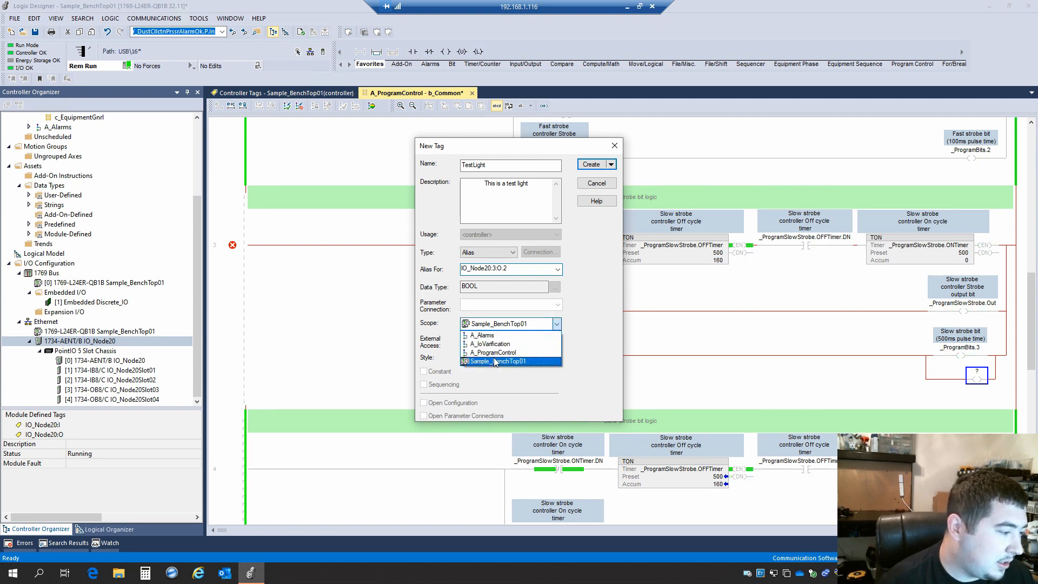
click(530, 361)
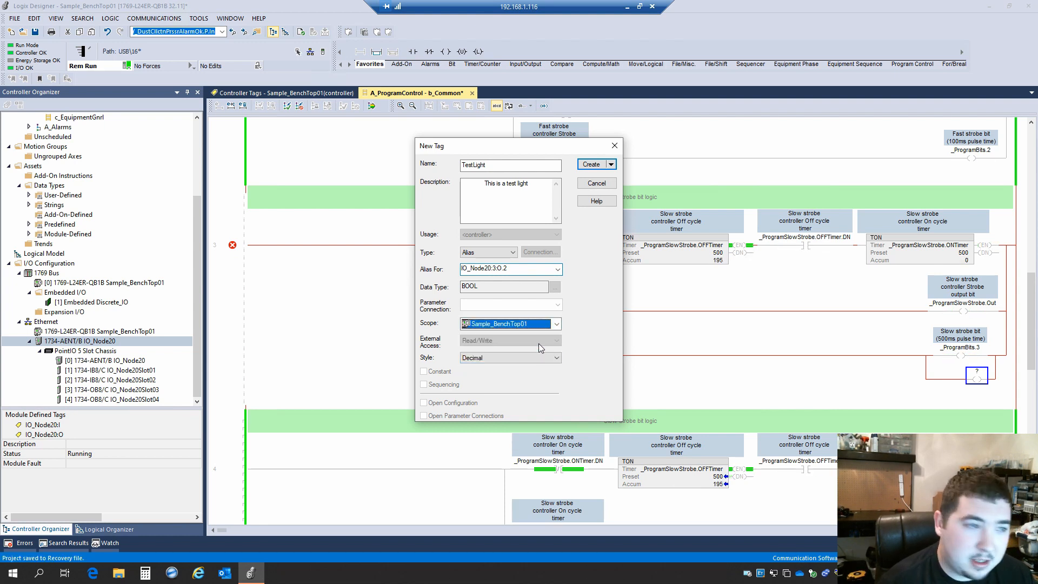
click(556, 324)
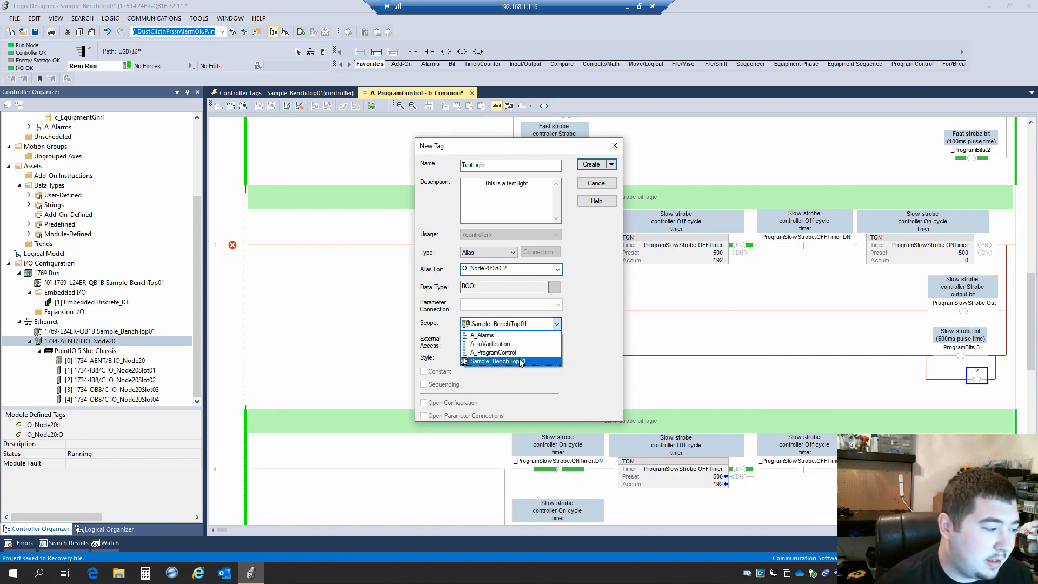
click(519, 359)
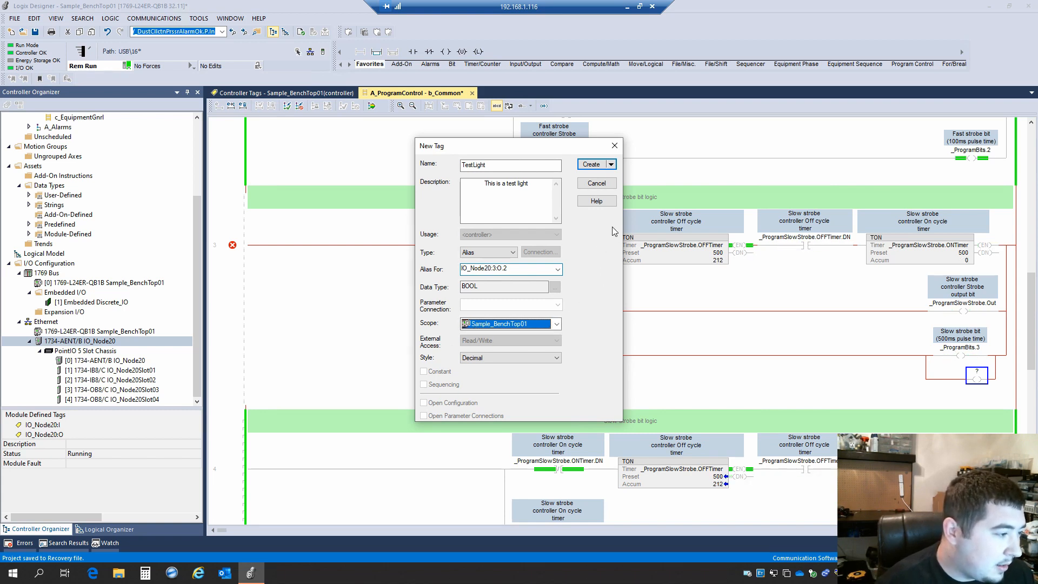
click(591, 165)
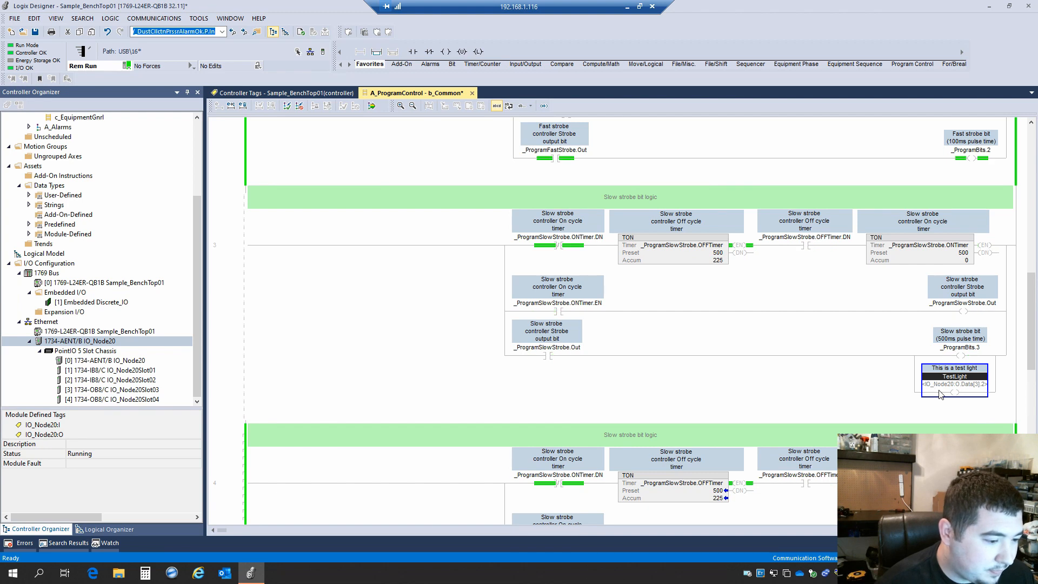
Examine the description, tag name and alias address on the TestLight branch coil.
click(980, 372)
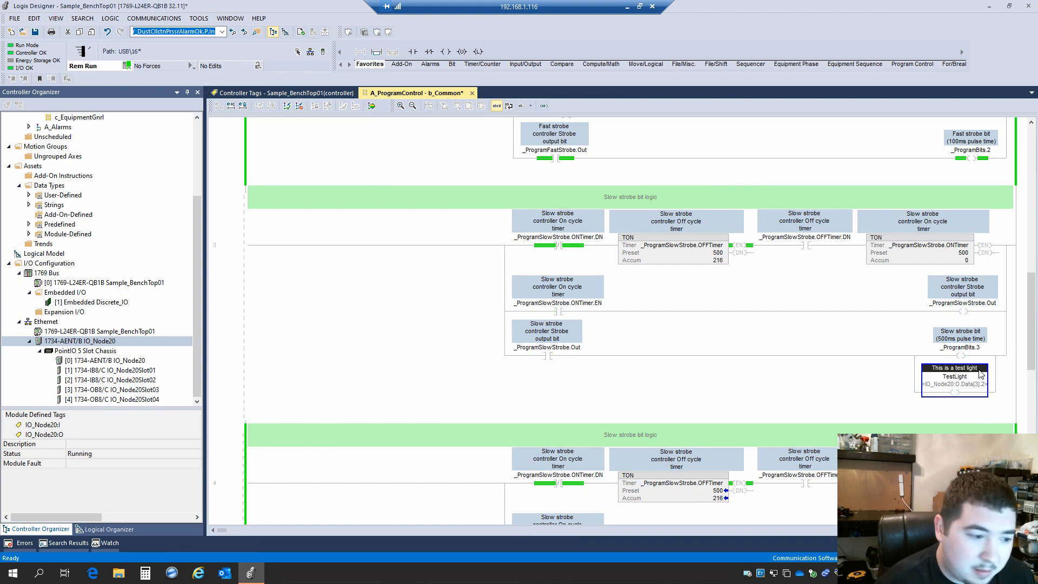
click(963, 377)
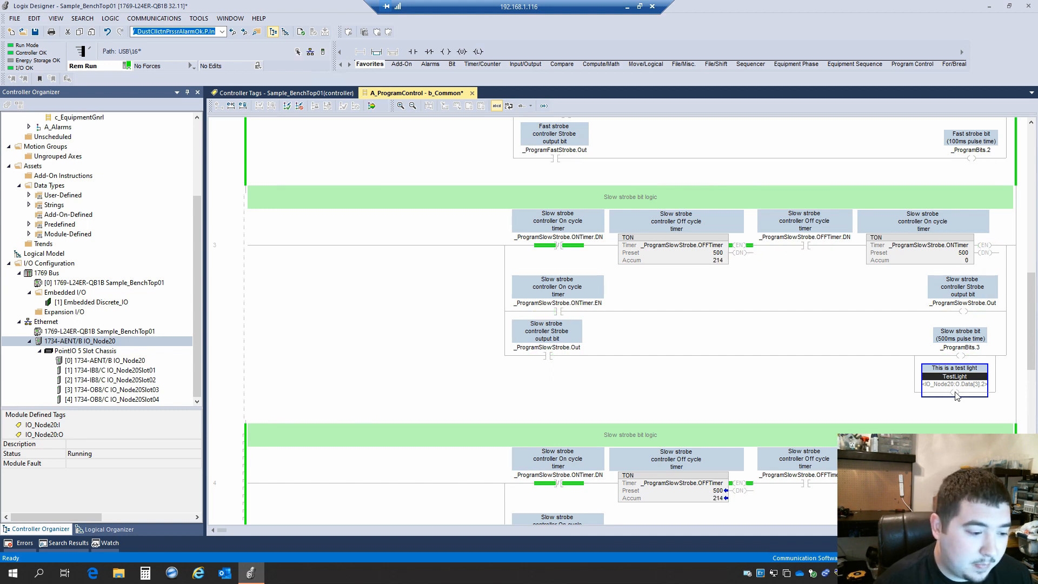
click(955, 393)
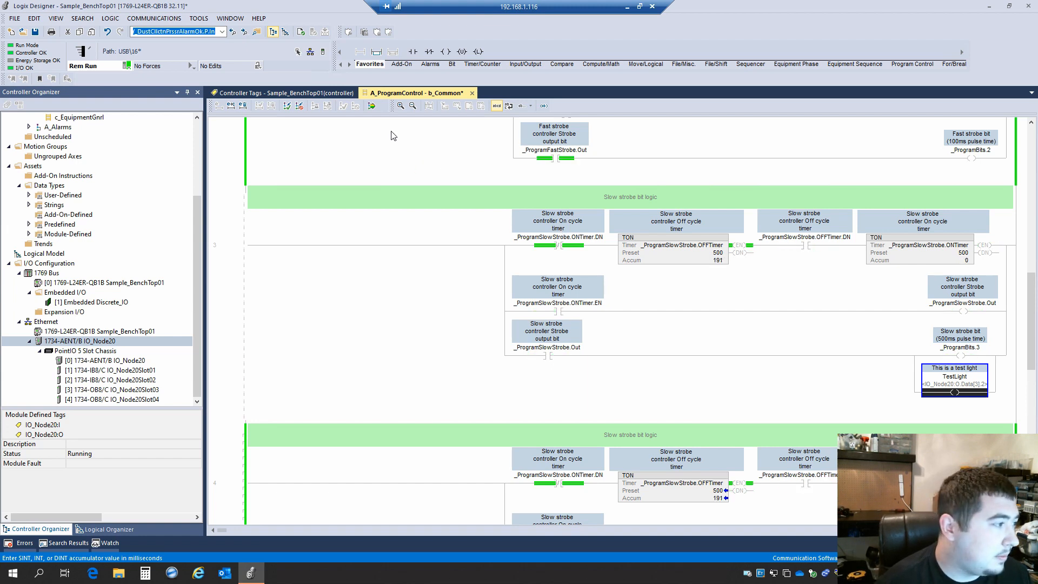
Finalize all edits in program A_ProgramControl and check the TestLight coil beside the slow strobe bit _ProgramBits.3 in b_Common.
click(372, 107)
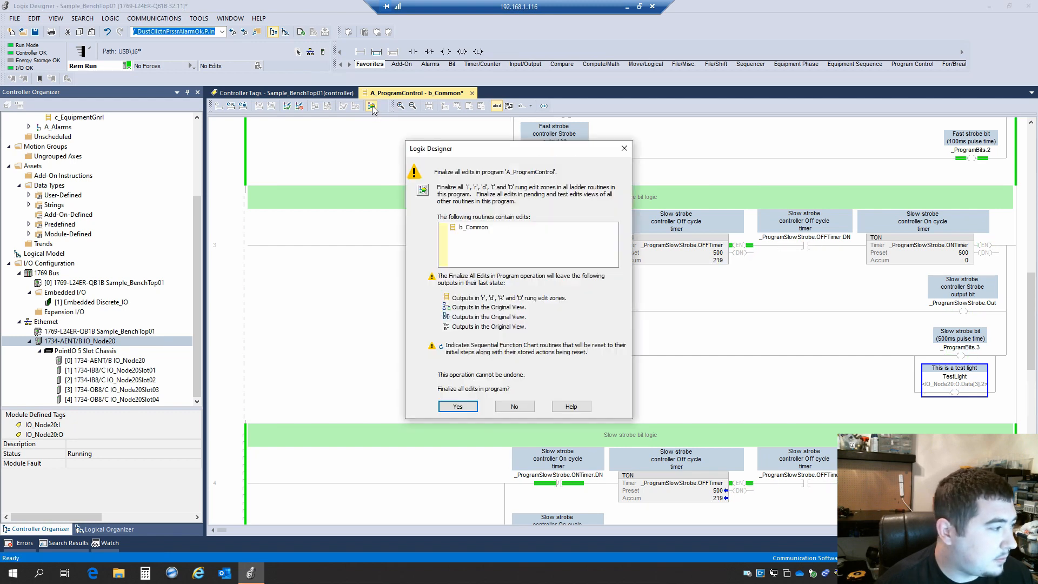
click(457, 407)
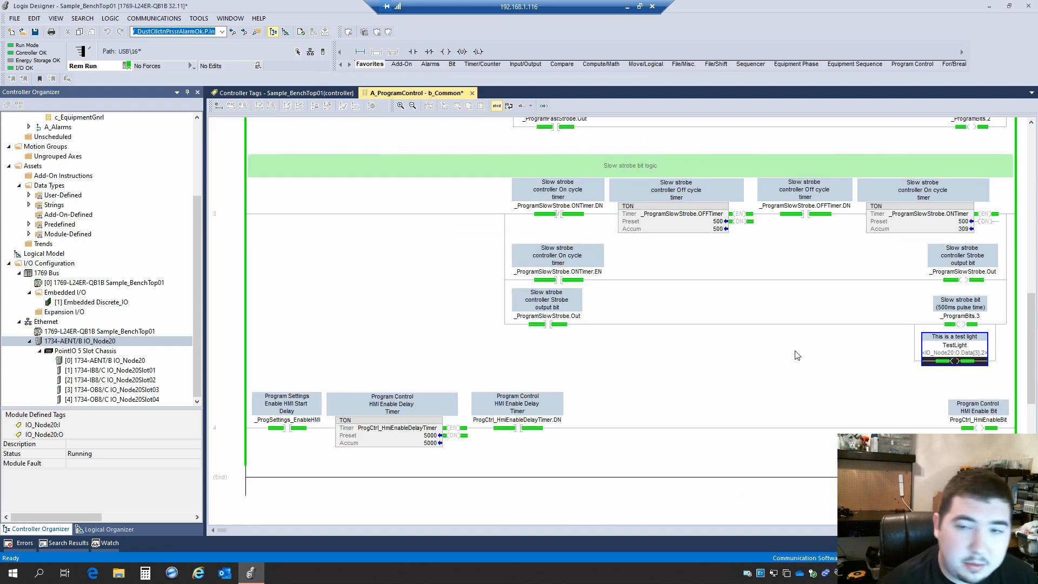
scroll(793, 347, up, 1)
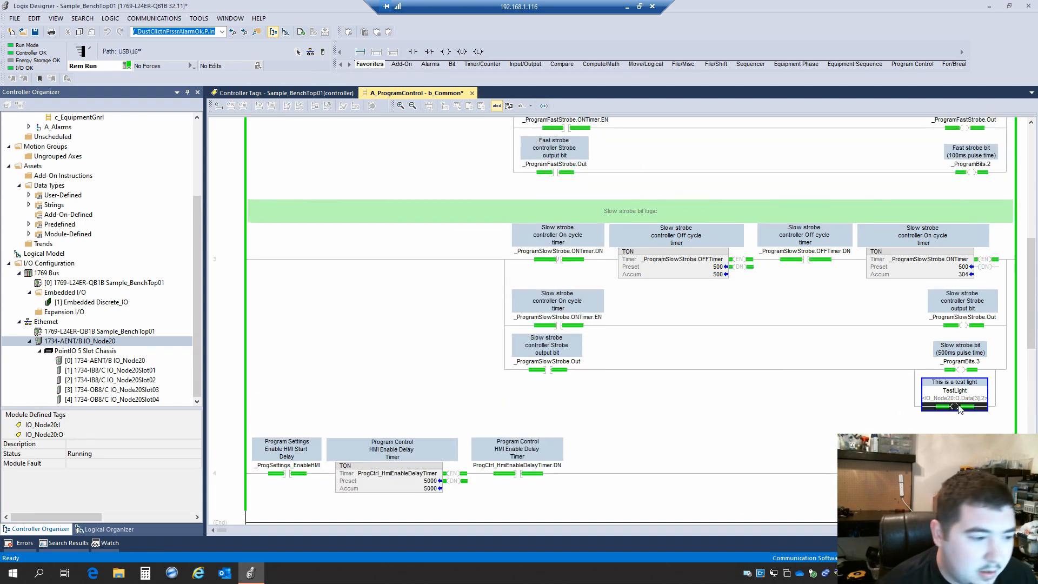
click(958, 373)
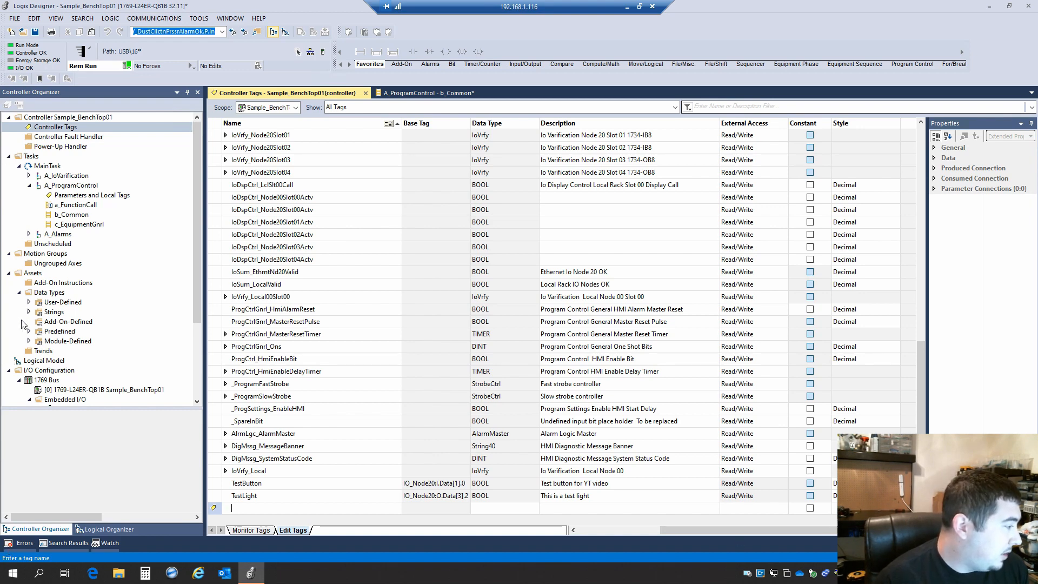
Locate the Data Types folder under Assets and look through its Predefined types, collapsing the Predefined list at the end.
click(70, 343)
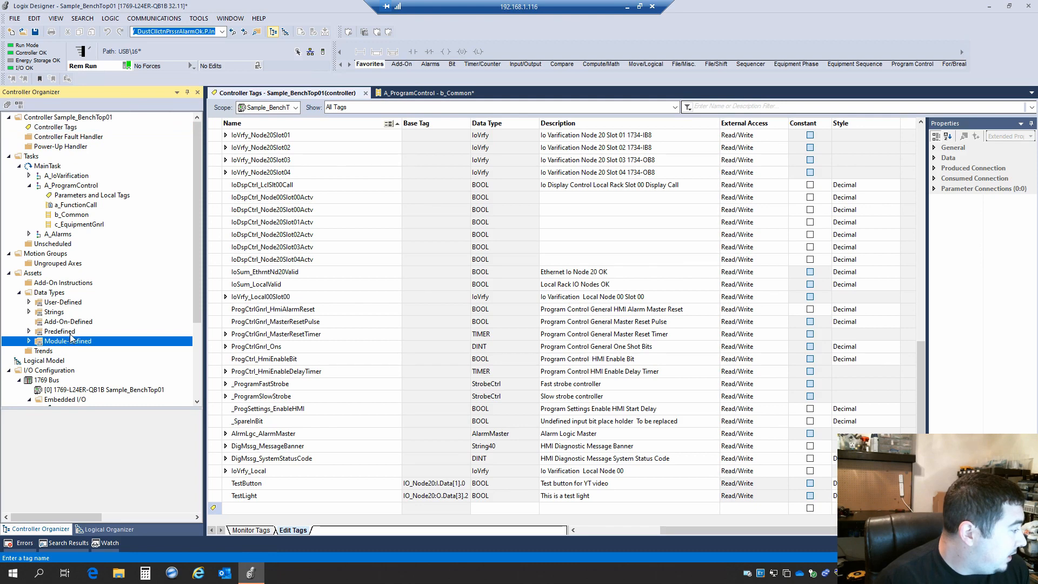
click(44, 332)
click(30, 331)
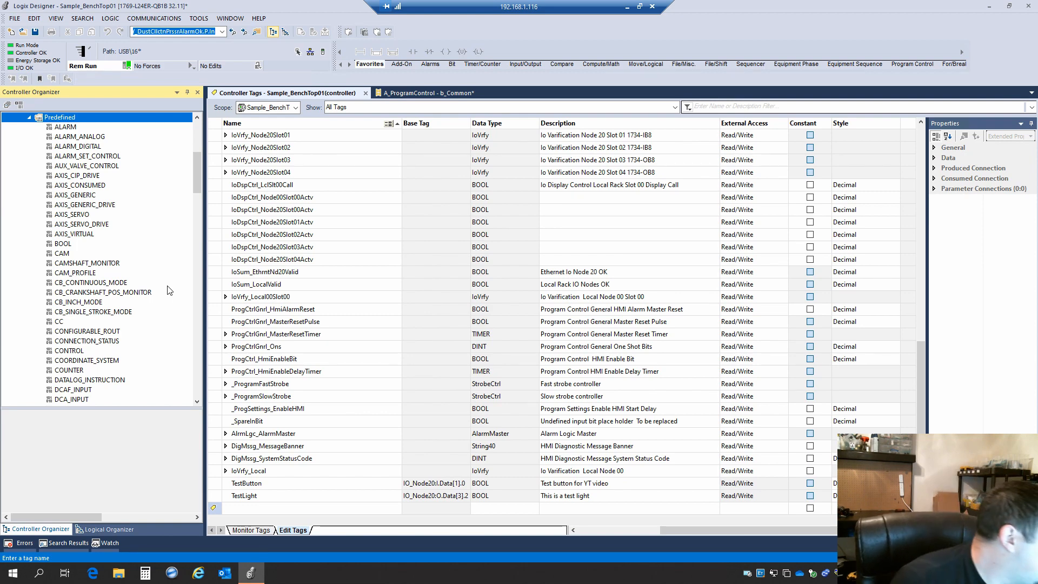
scroll(138, 206, up, 5)
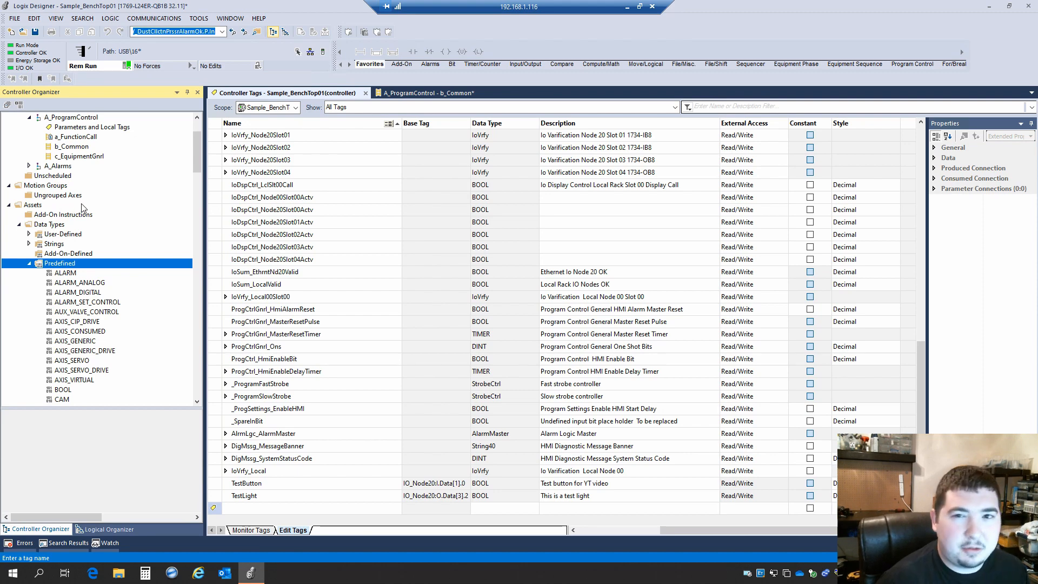
click(10, 205)
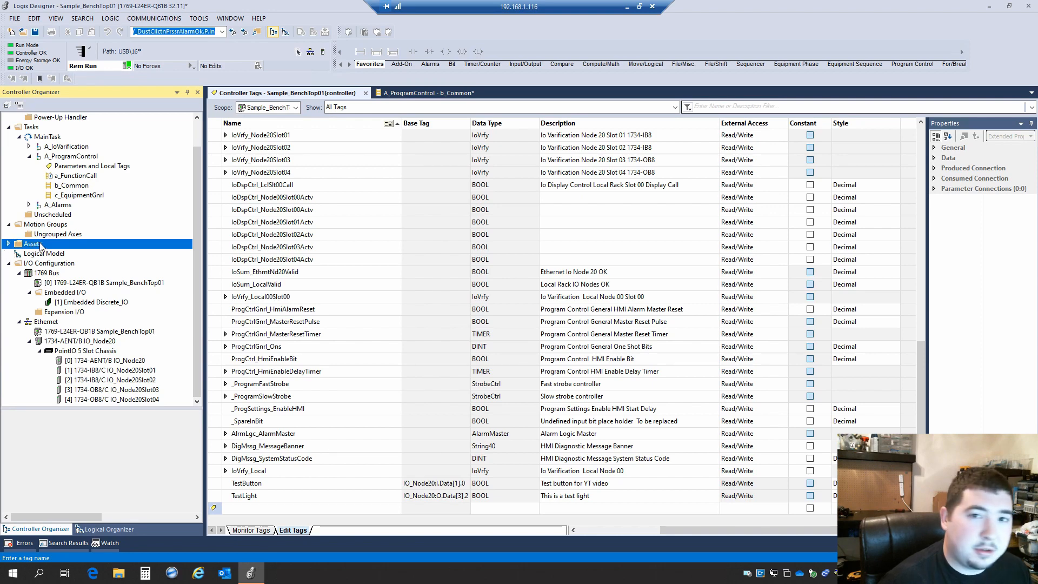
click(10, 245)
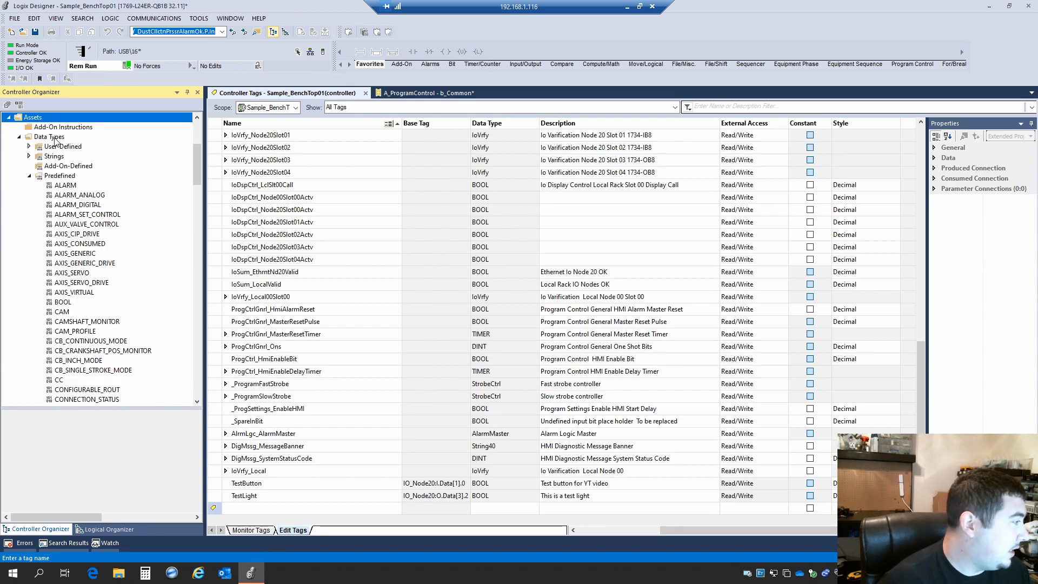
click(63, 176)
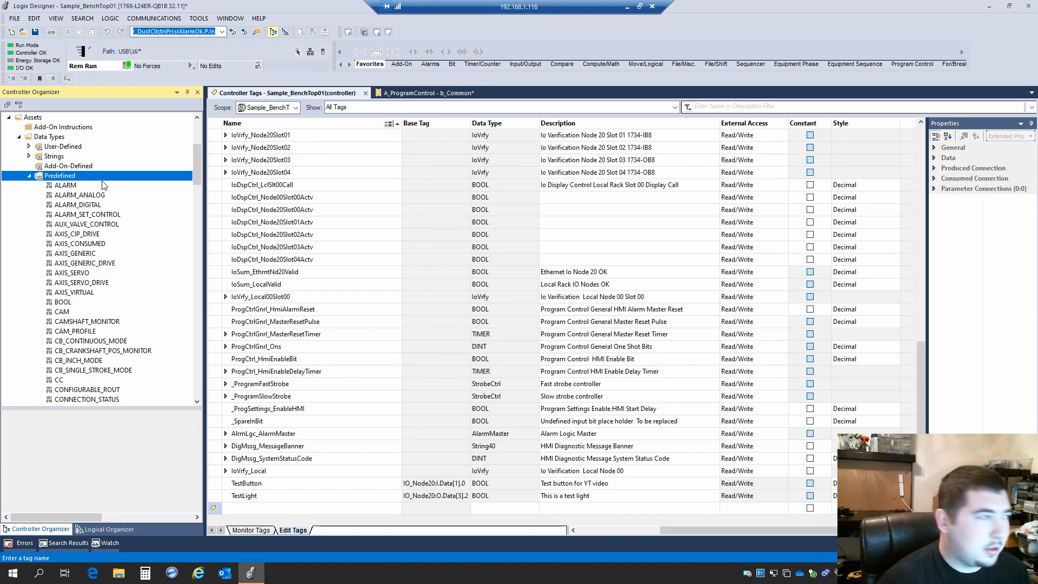
click(30, 176)
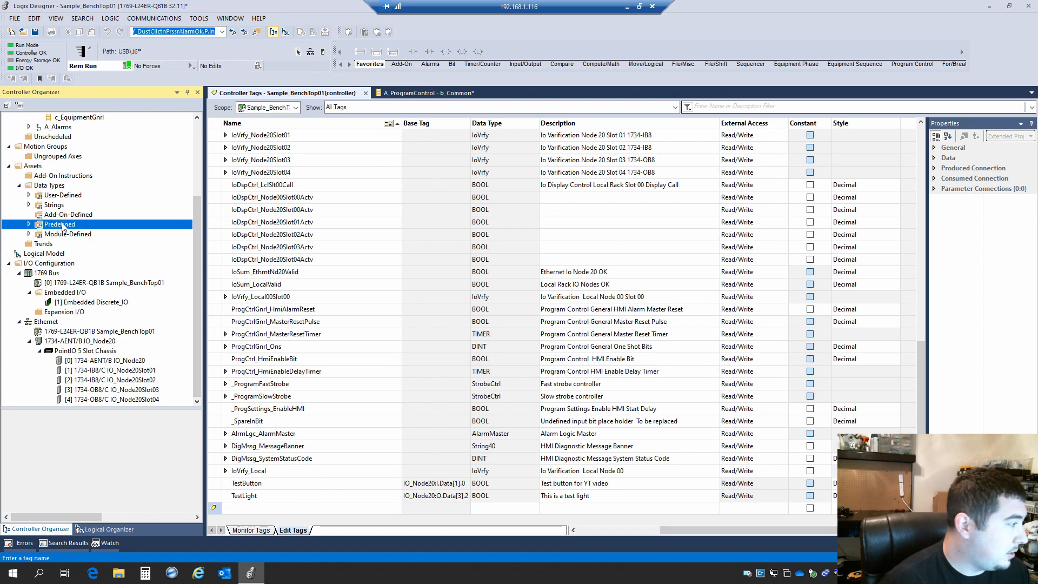
Review the User-Defined, Strings, Add-On-Defined, Predefined and Module-Defined data type categories, including the individual string types.
click(79, 198)
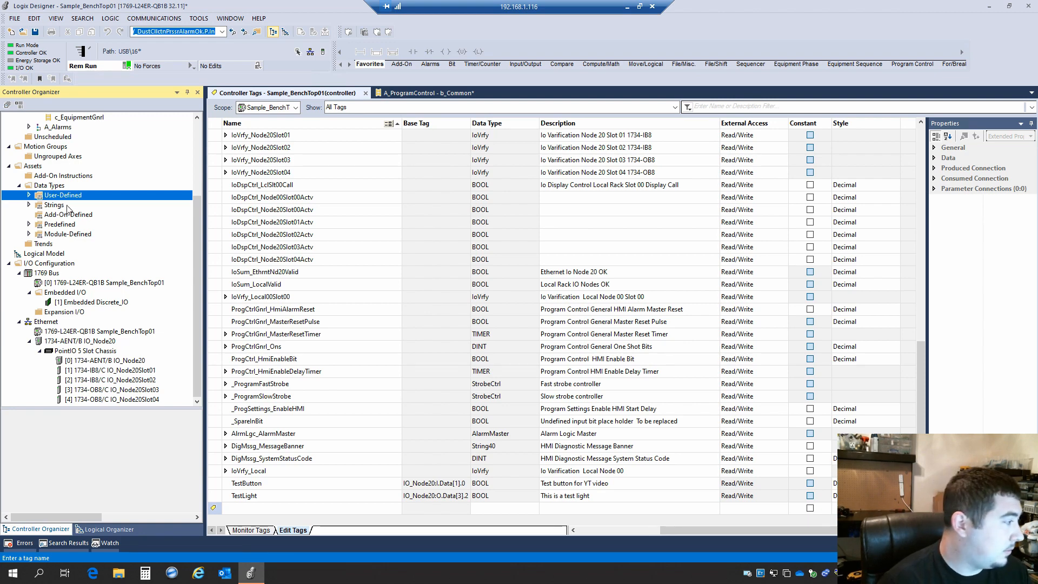
click(56, 207)
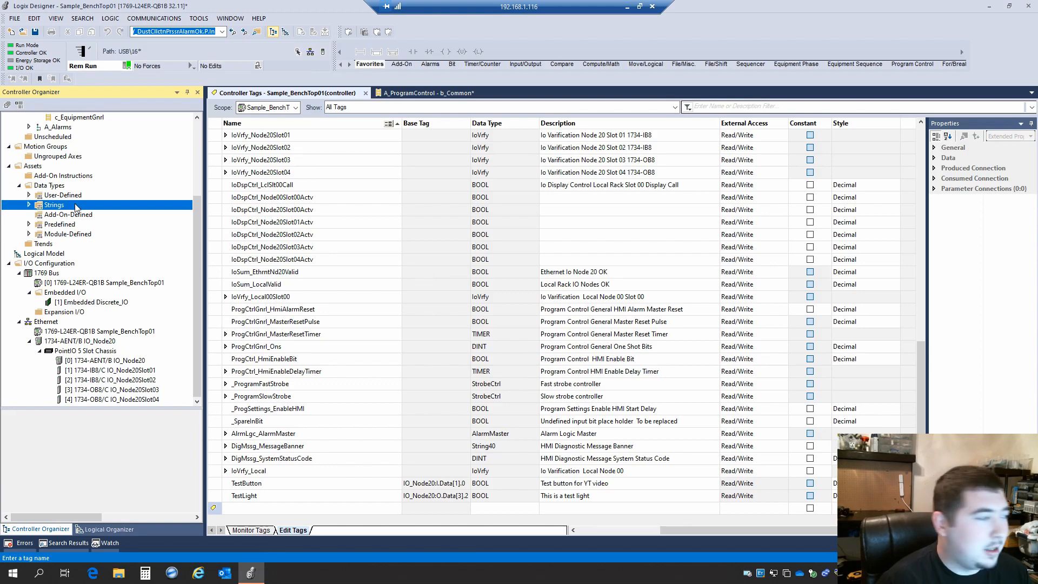
click(30, 205)
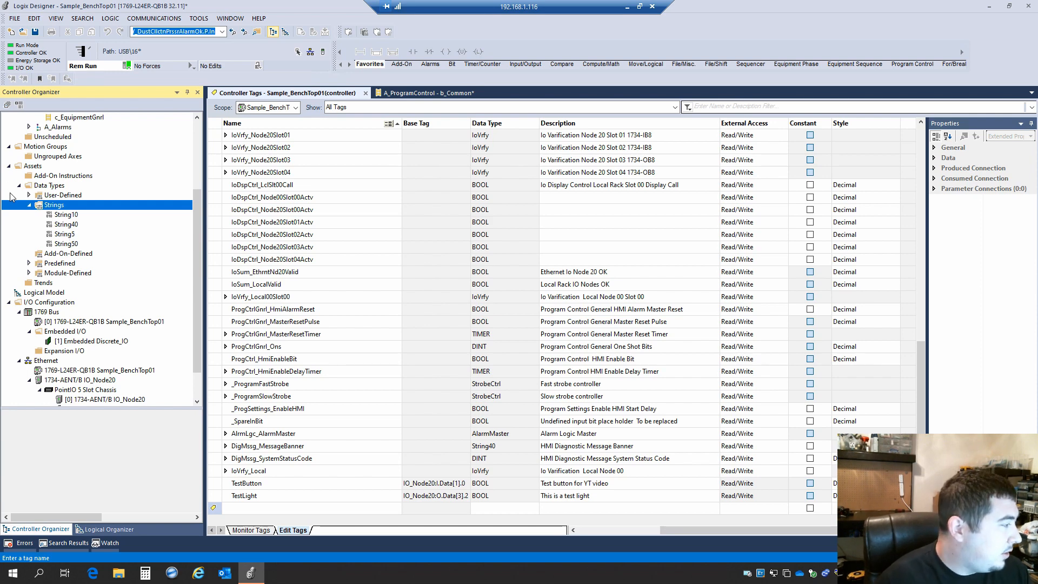
click(29, 205)
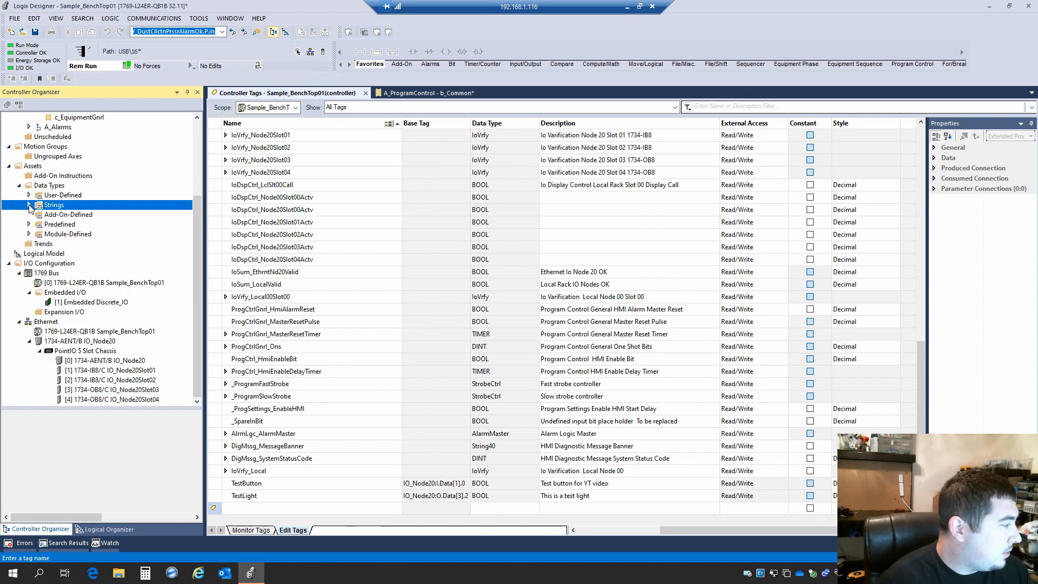
click(74, 214)
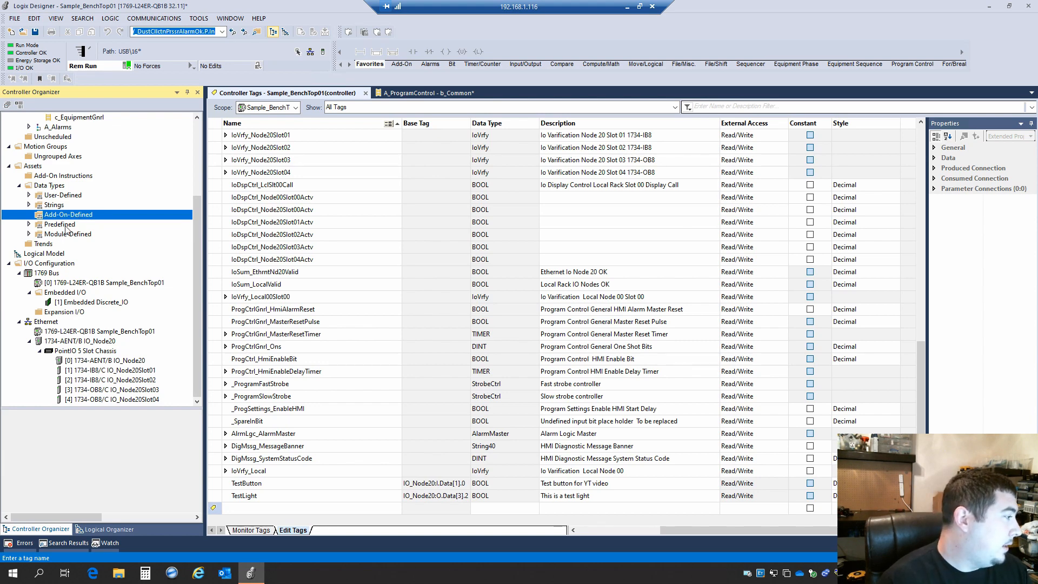
click(65, 224)
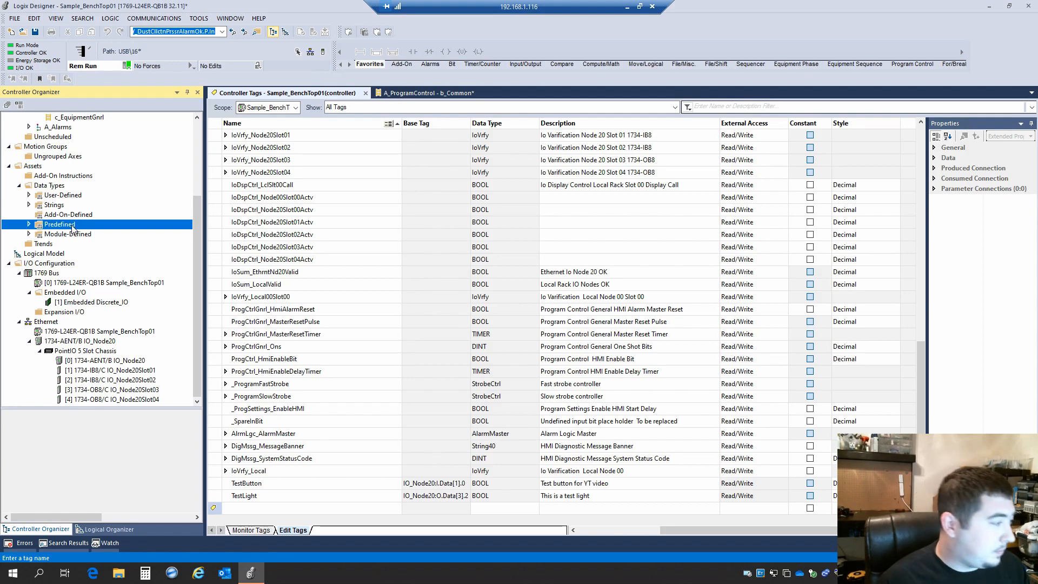
click(75, 235)
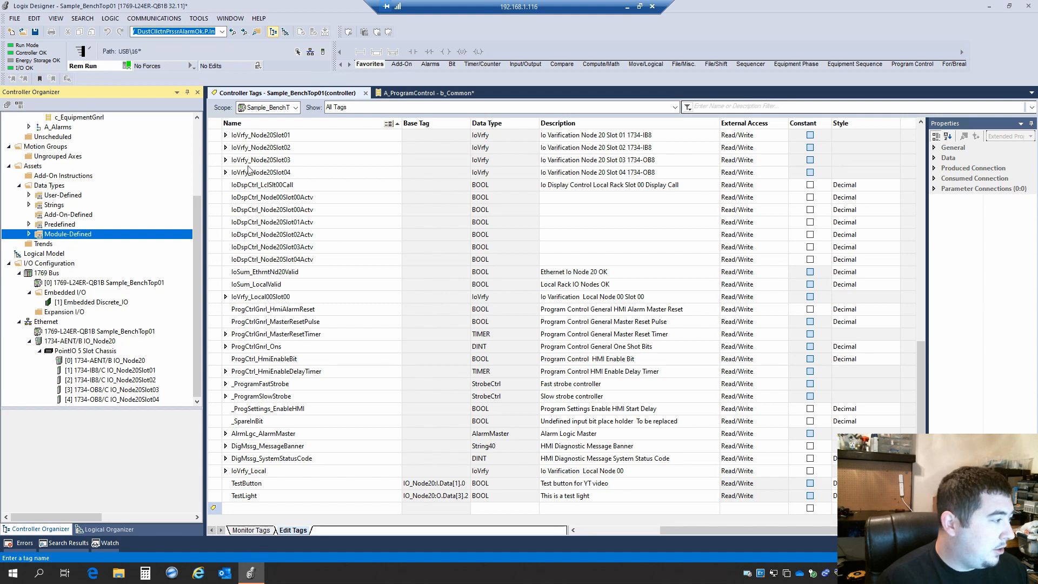
Examine the module data types of the IO_Node20 configuration tags for slots 1 and 2 in the controller tag list.
scroll(270, 201, up, 7)
scroll(269, 201, up, 6)
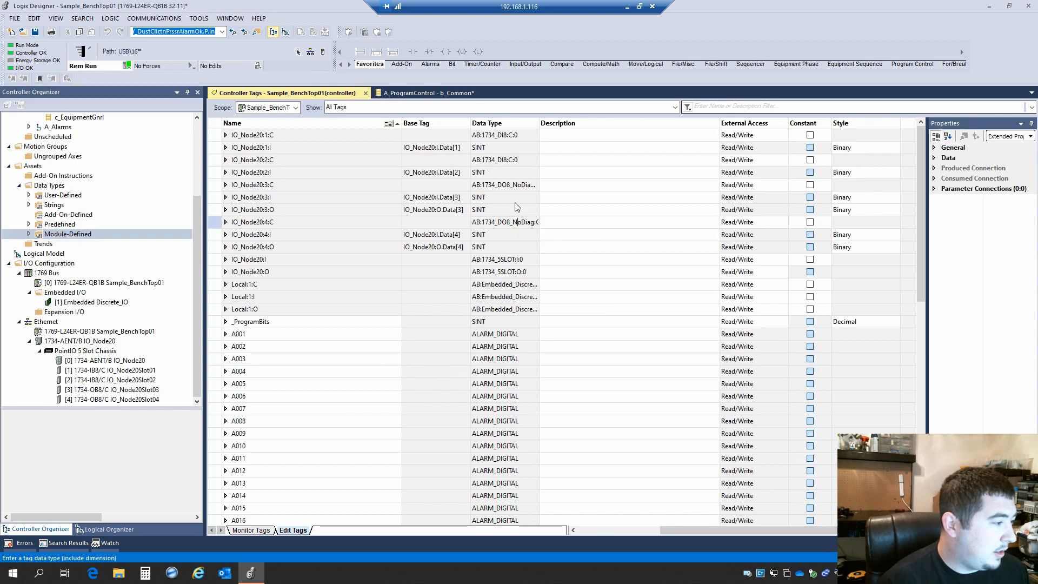
double_click(508, 161)
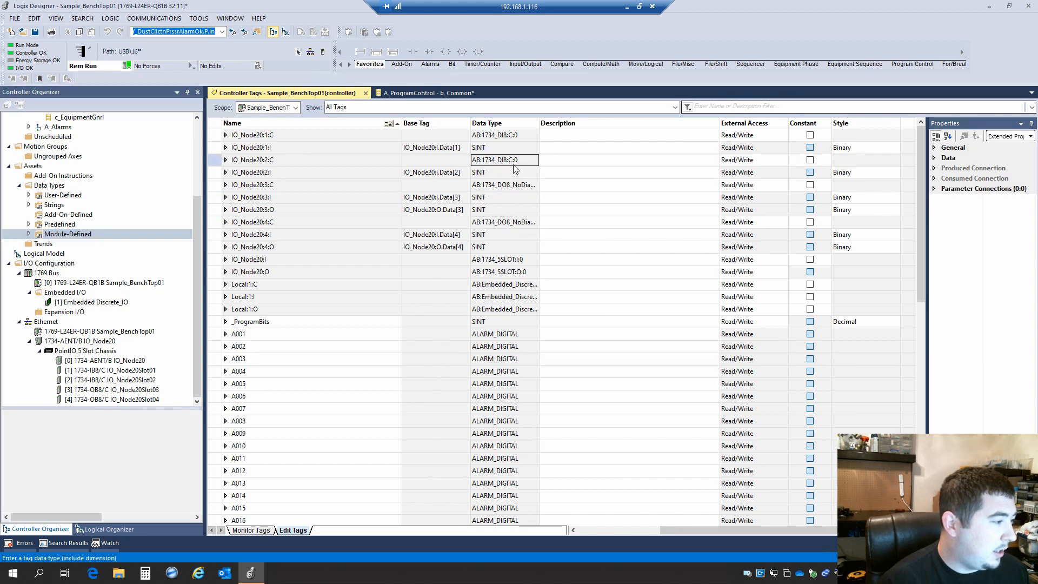
click(510, 136)
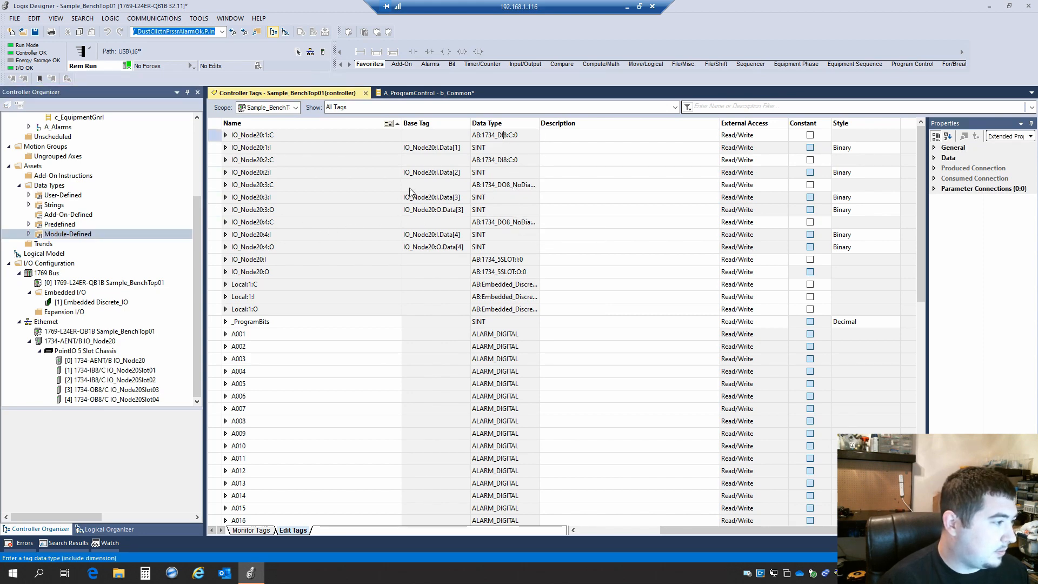
click(504, 160)
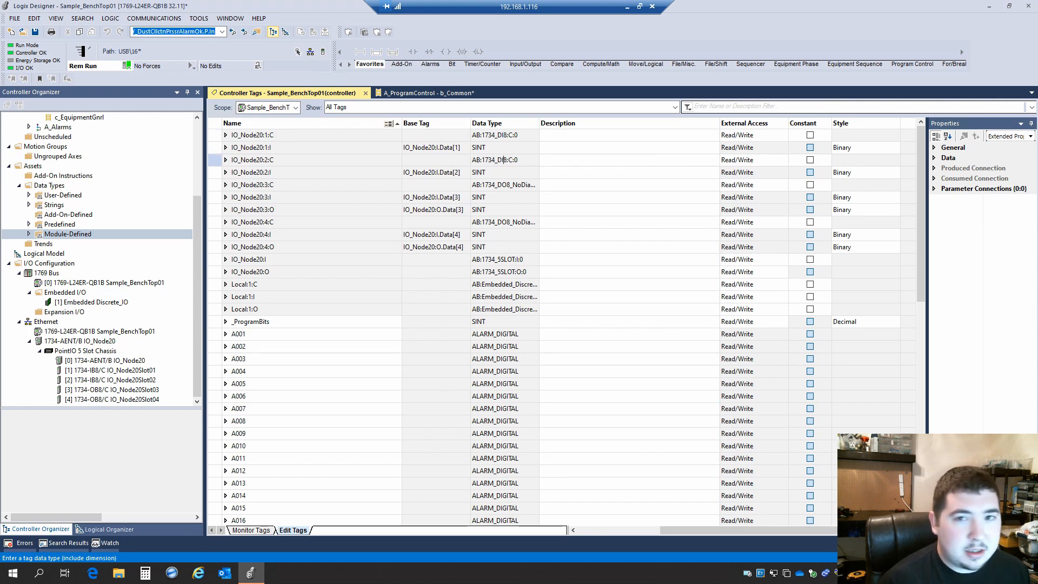
Inspect the Module-Defined types for the 1734 5-slot input and output, DI8 and DO8_NoDiag modules, leaving the category collapsed.
click(29, 235)
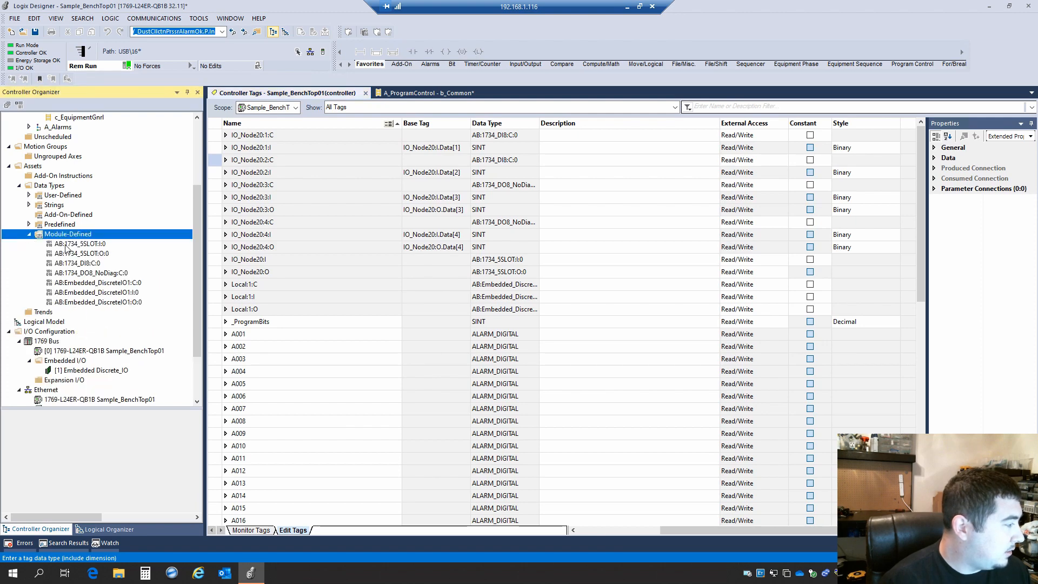
click(68, 244)
click(69, 253)
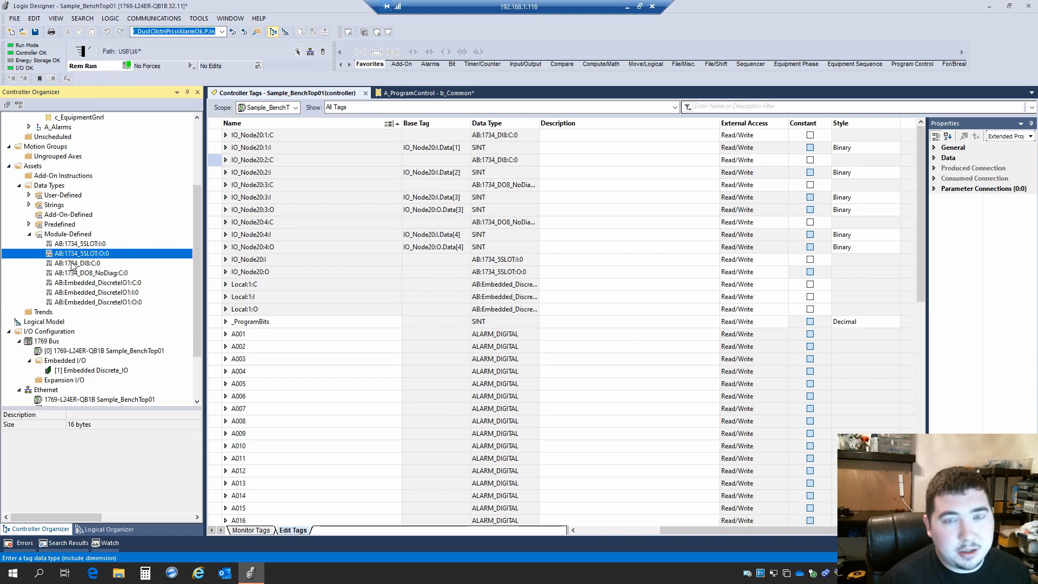
click(84, 246)
click(82, 264)
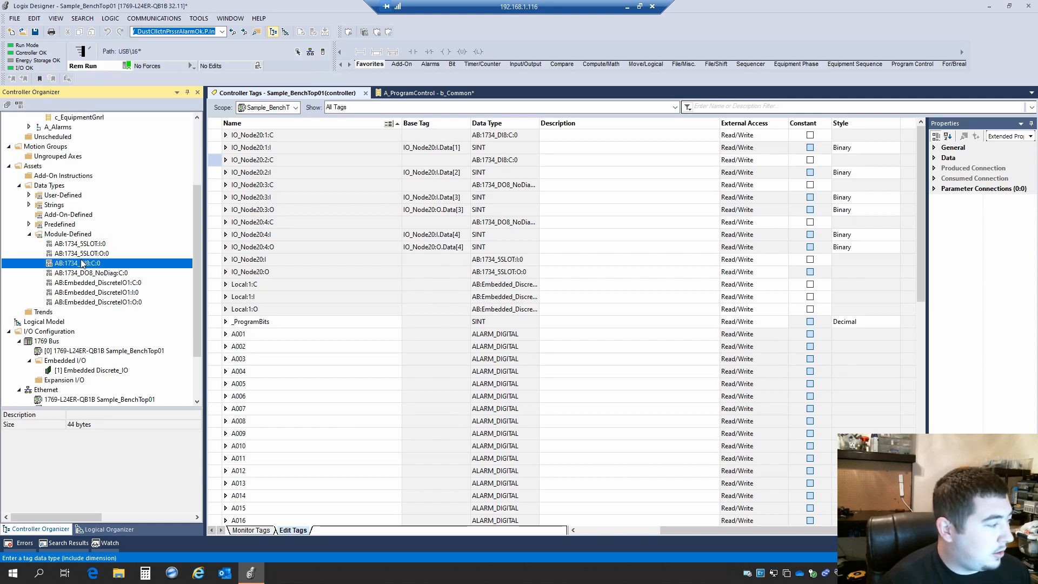
click(81, 274)
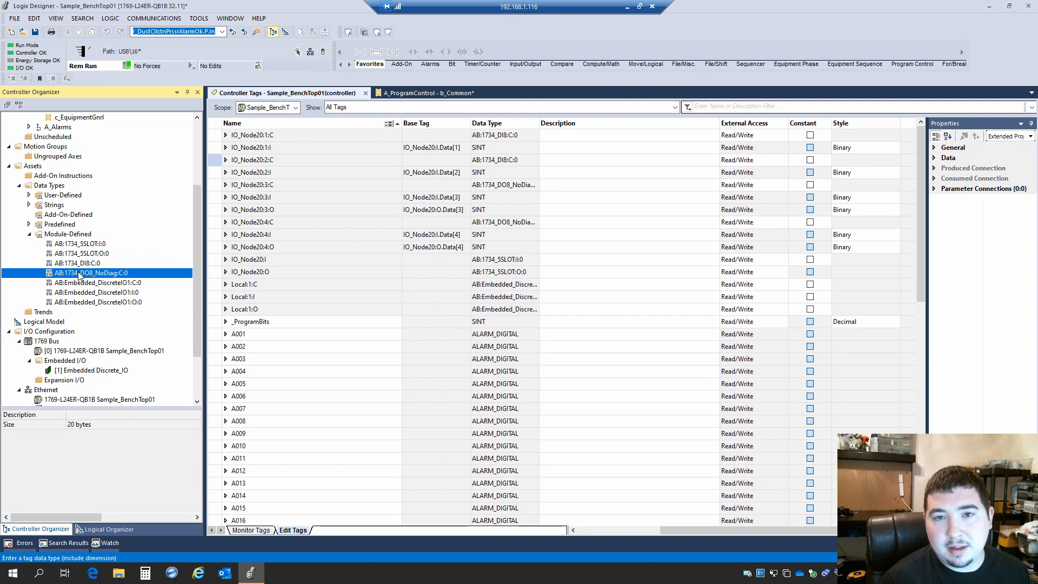
click(30, 234)
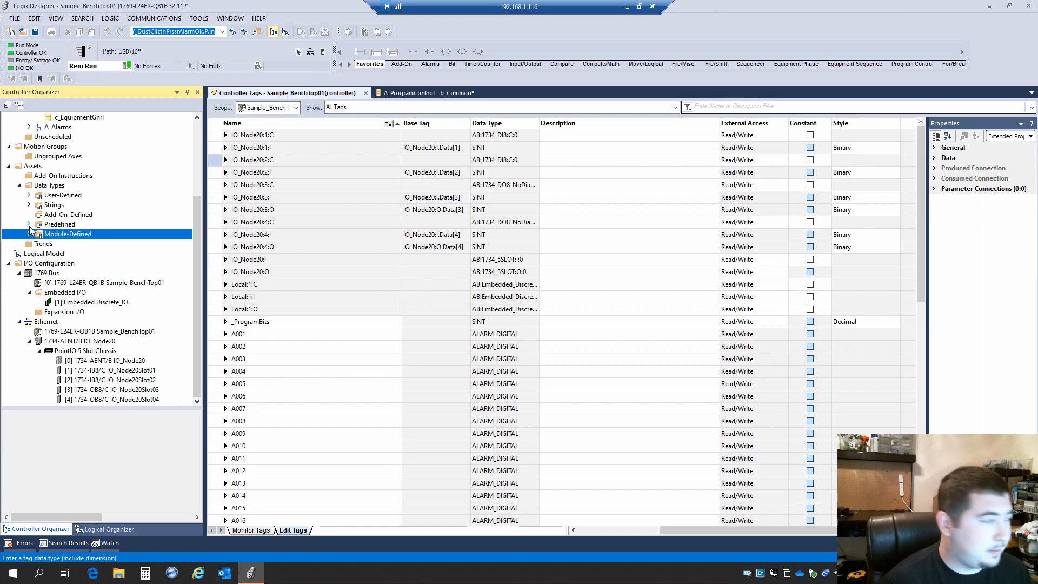
Expand the Predefined data types and look through the whole list, from ALARM down to USINT and back up.
click(30, 225)
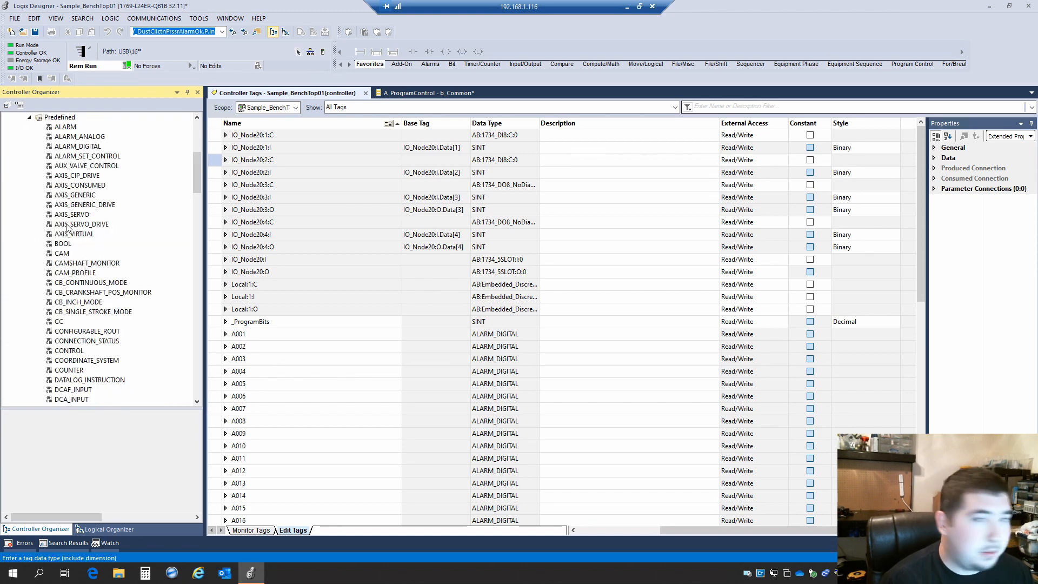
scroll(78, 255, down, 10)
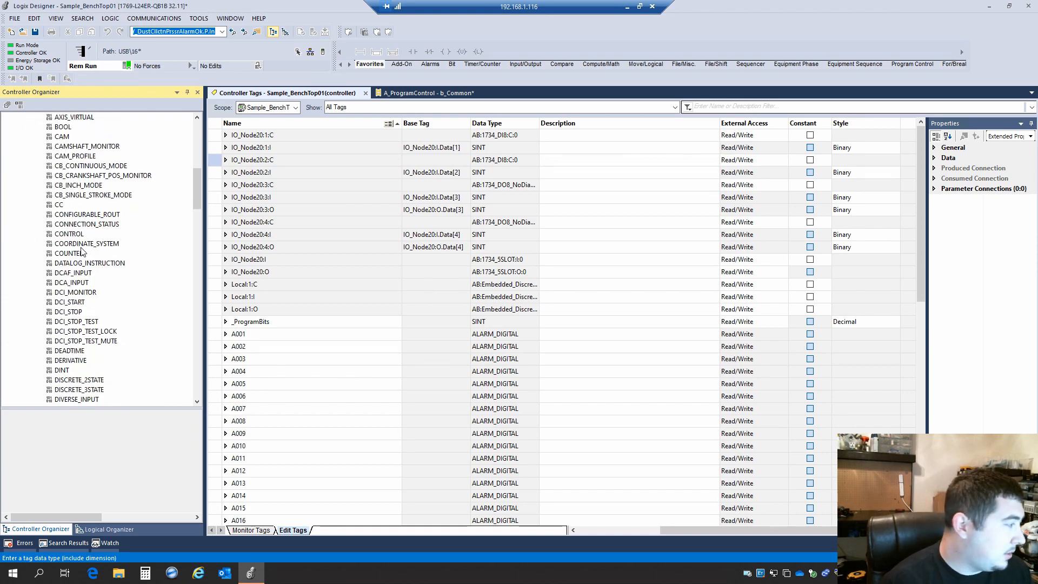
scroll(77, 256, down, 20)
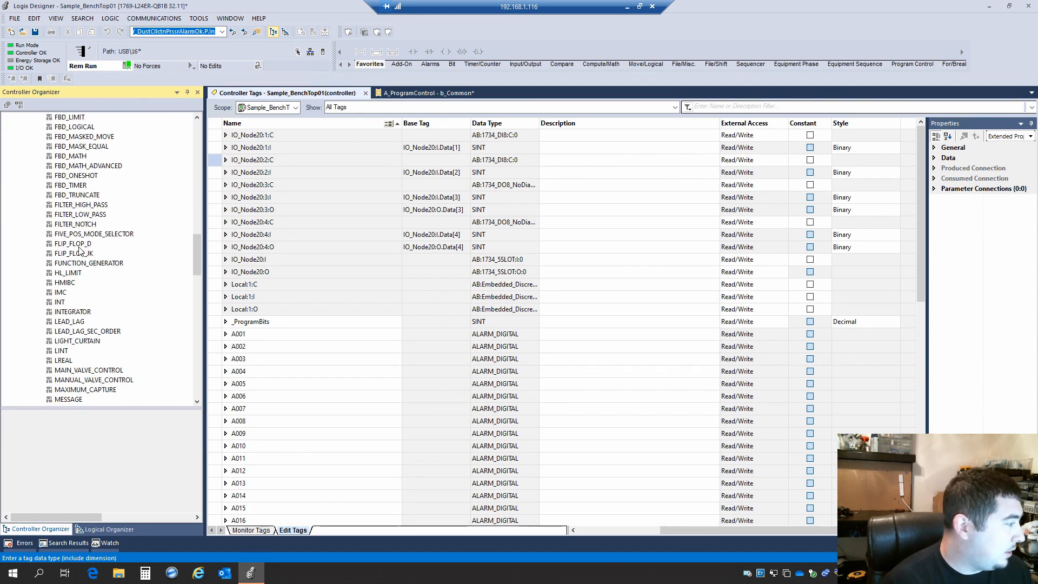
scroll(77, 253, down, 6)
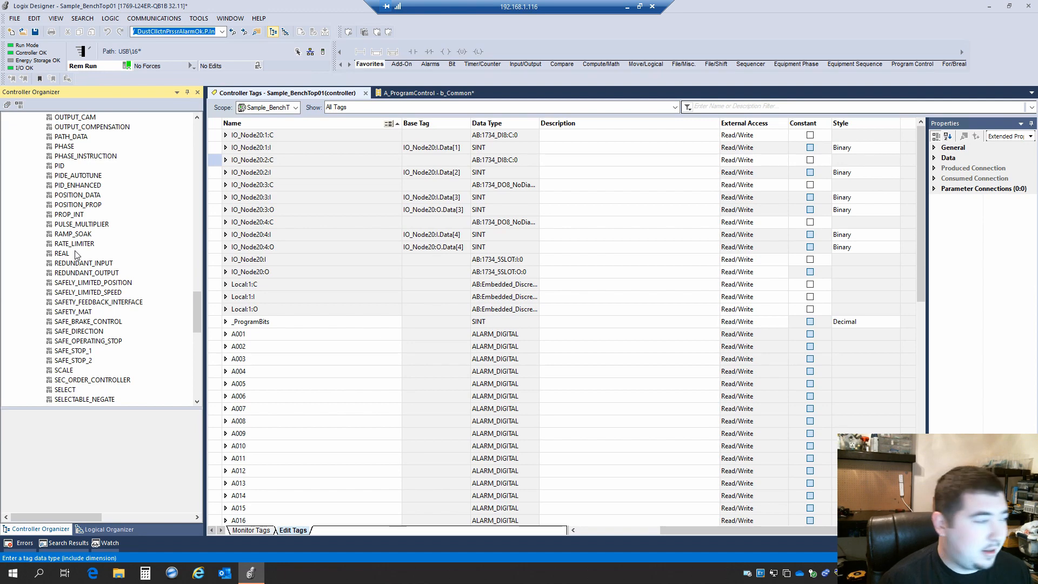
scroll(76, 254, down, 12)
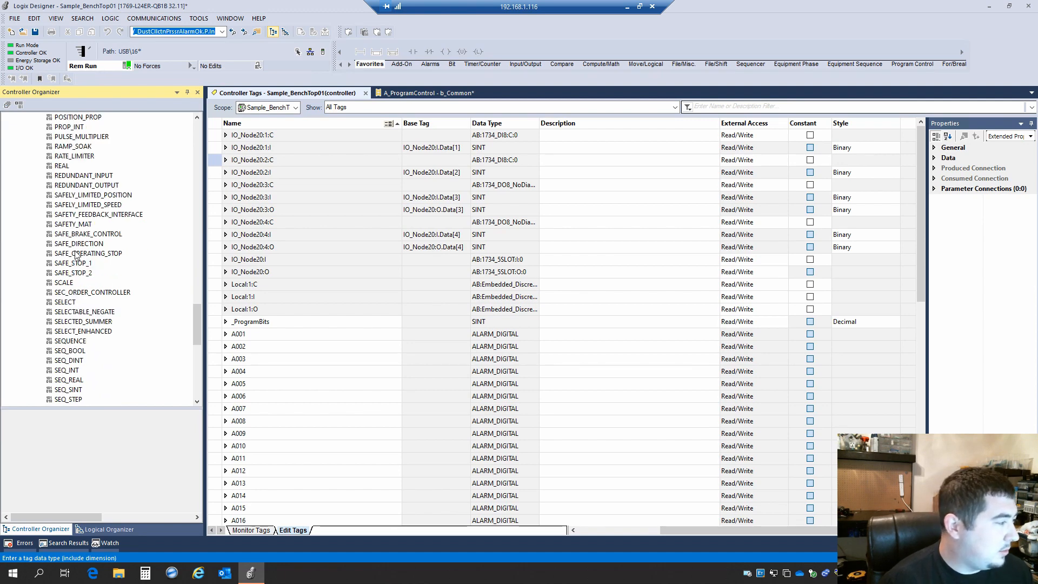
scroll(76, 254, up, 12)
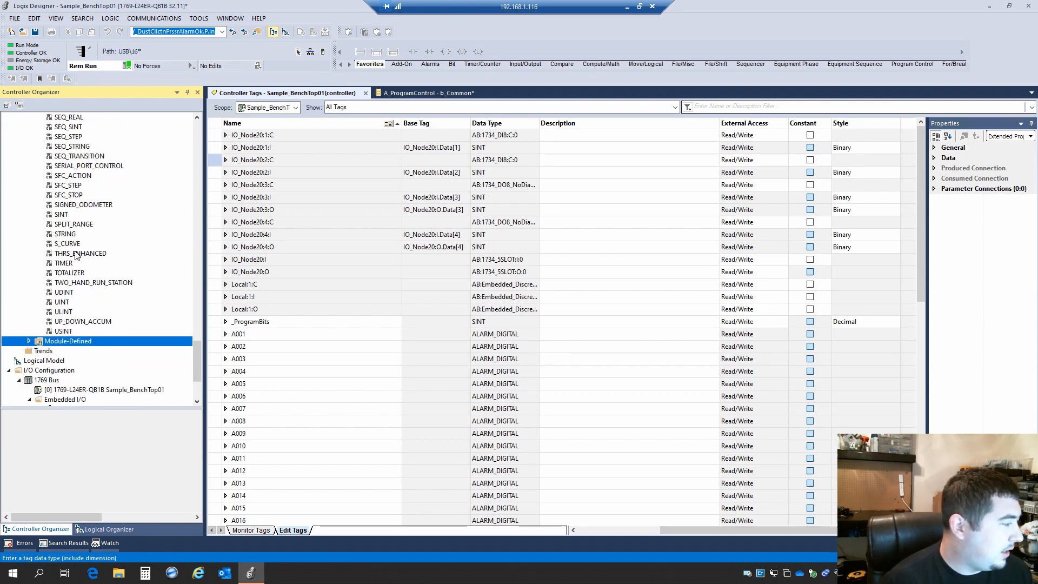
scroll(76, 255, up, 6)
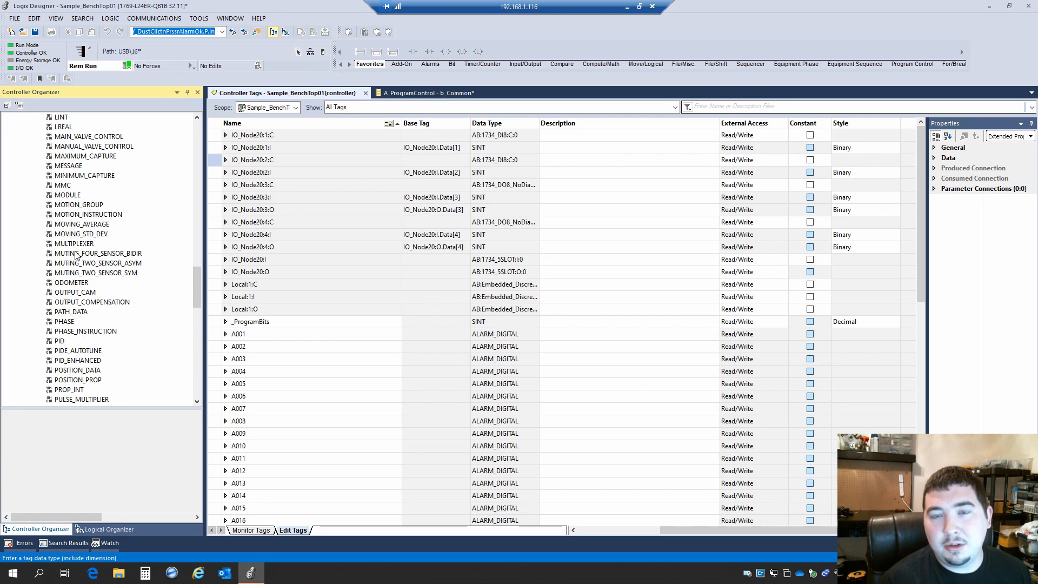
scroll(76, 256, up, 3)
scroll(76, 255, up, 15)
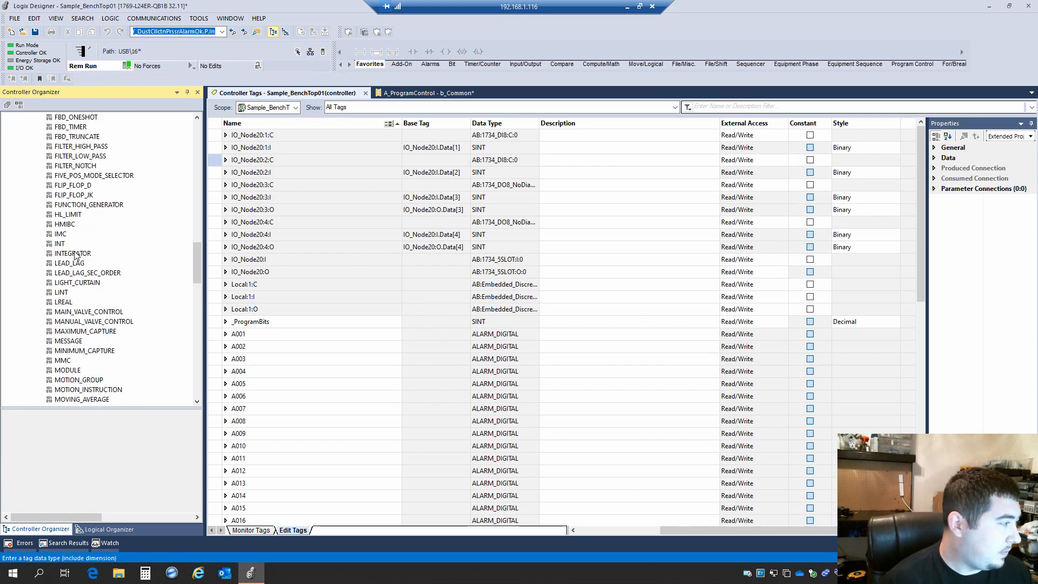
scroll(75, 252, up, 5)
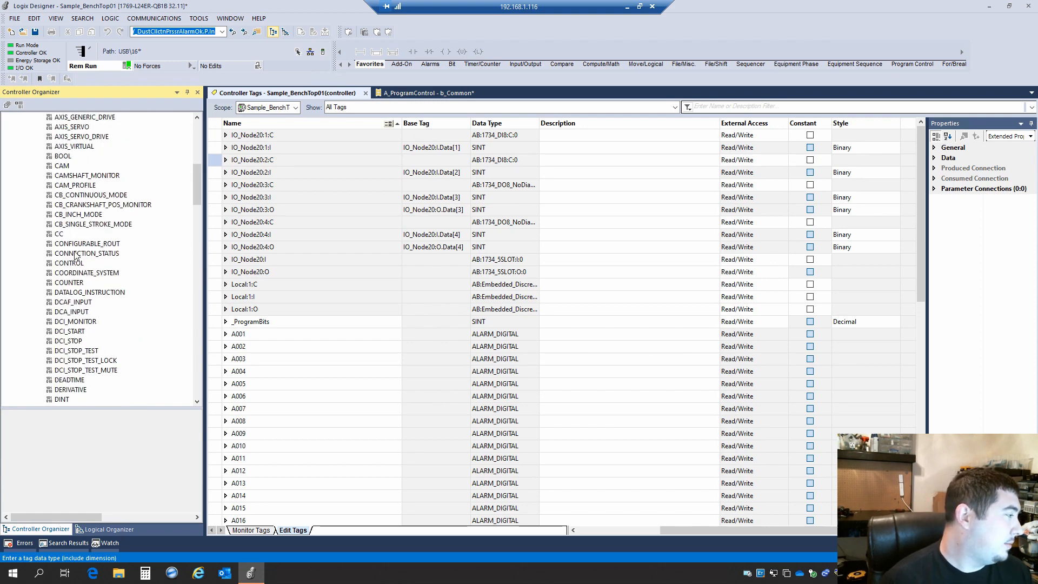
Select the BOOL type in the Predefined list and examine its size and the types listed around it.
key(b)
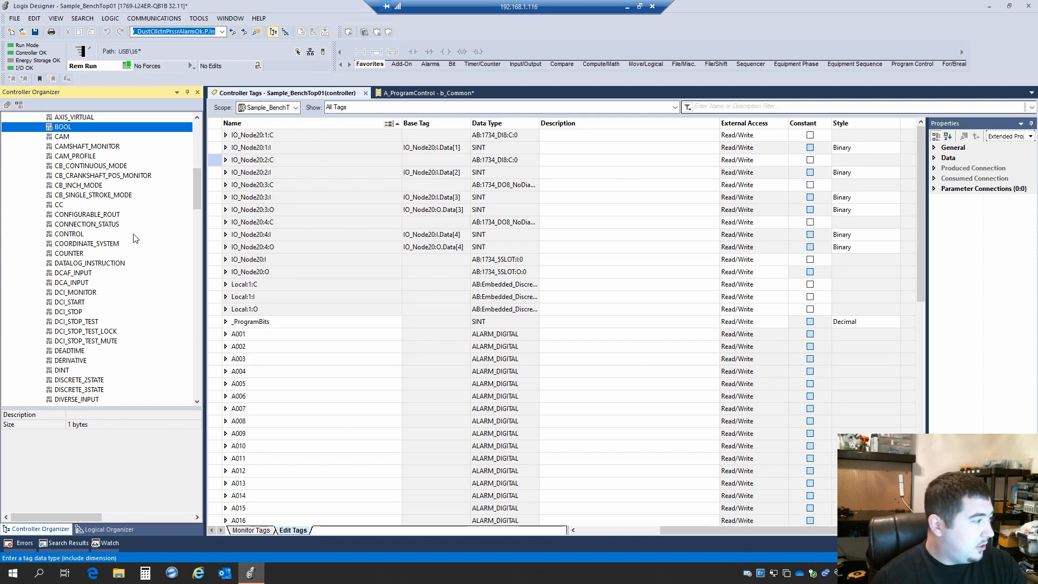
scroll(128, 242, up, 3)
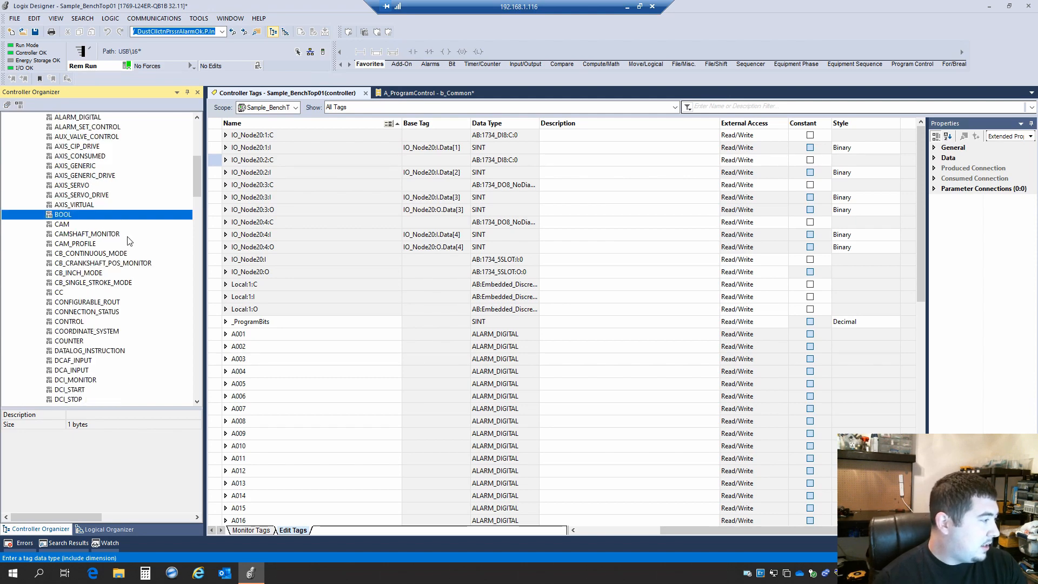
scroll(129, 241, up, 2)
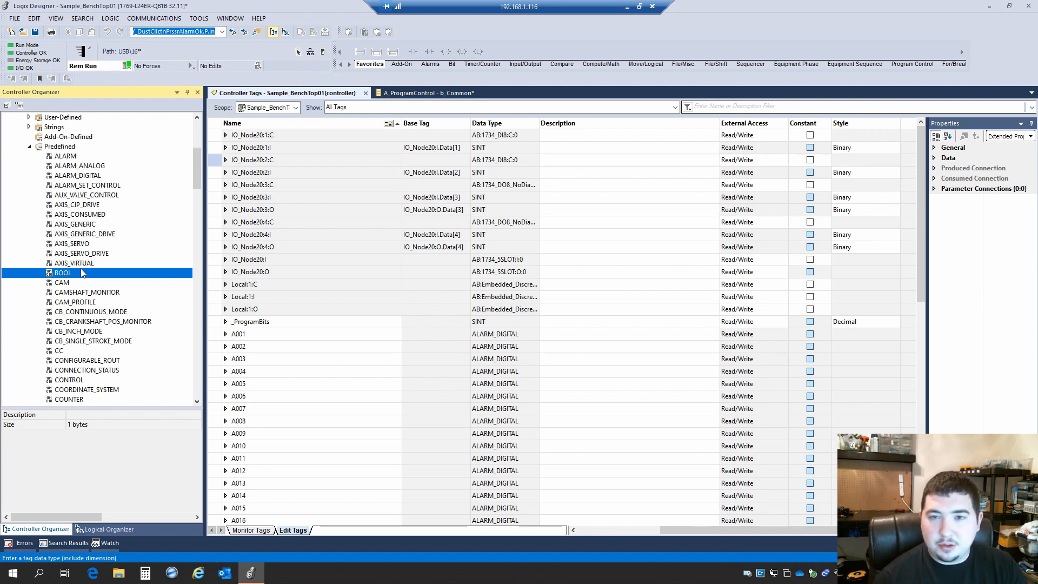
scroll(80, 273, down, 4)
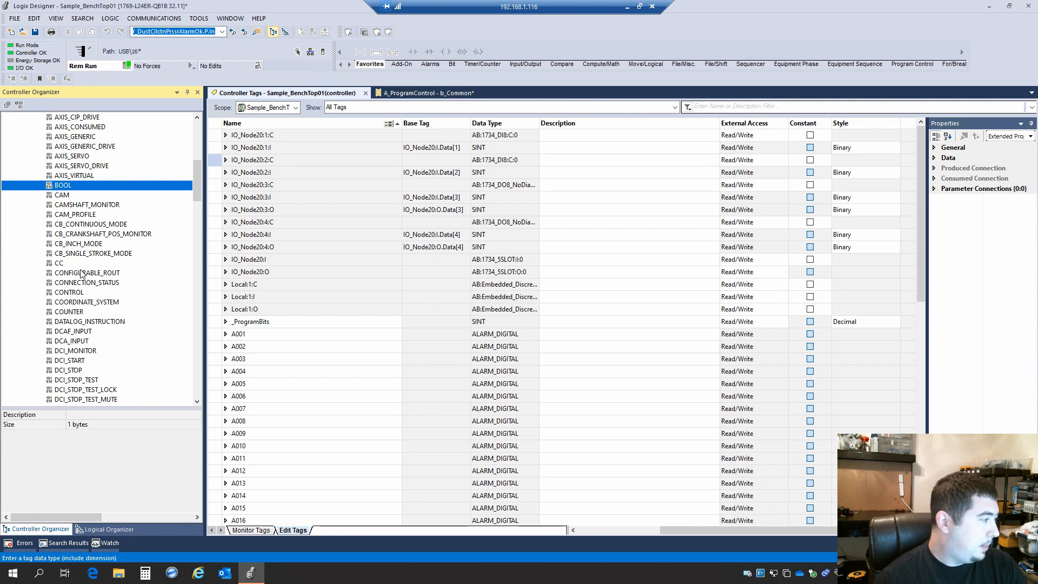
scroll(80, 275, down, 2)
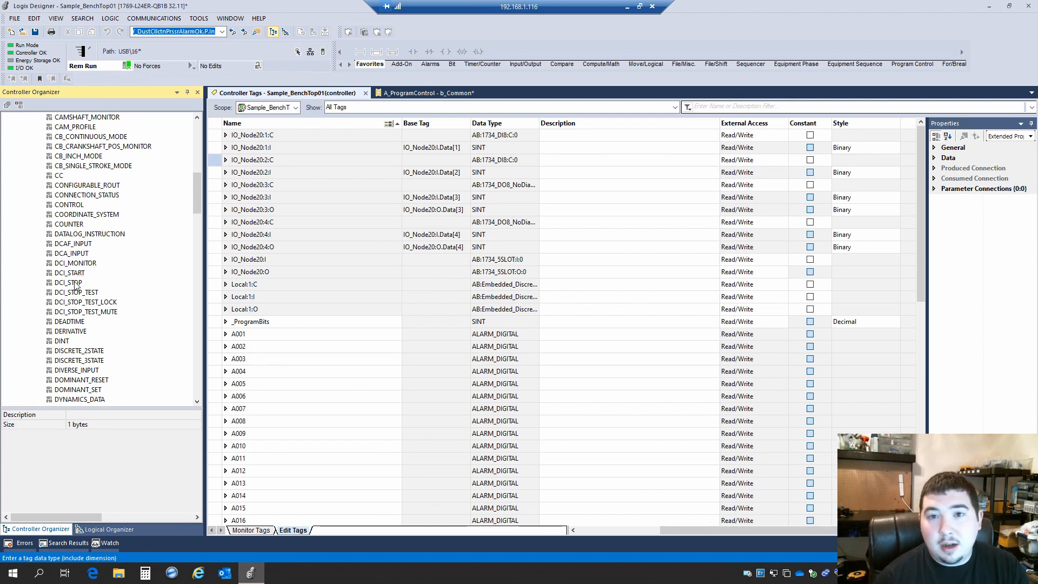
scroll(76, 285, down, 1)
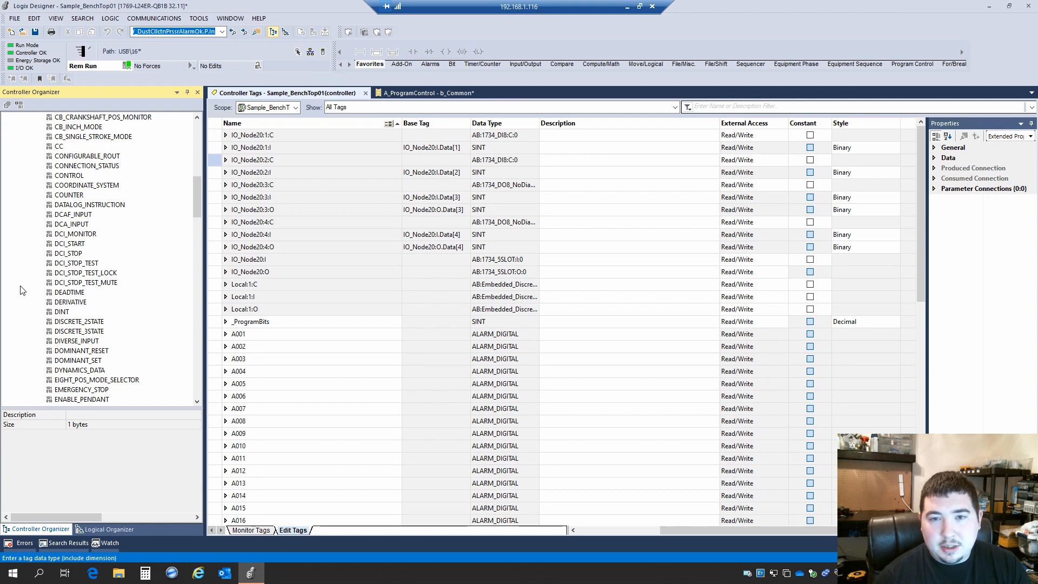
scroll(20, 291, down, 2)
scroll(20, 290, up, 4)
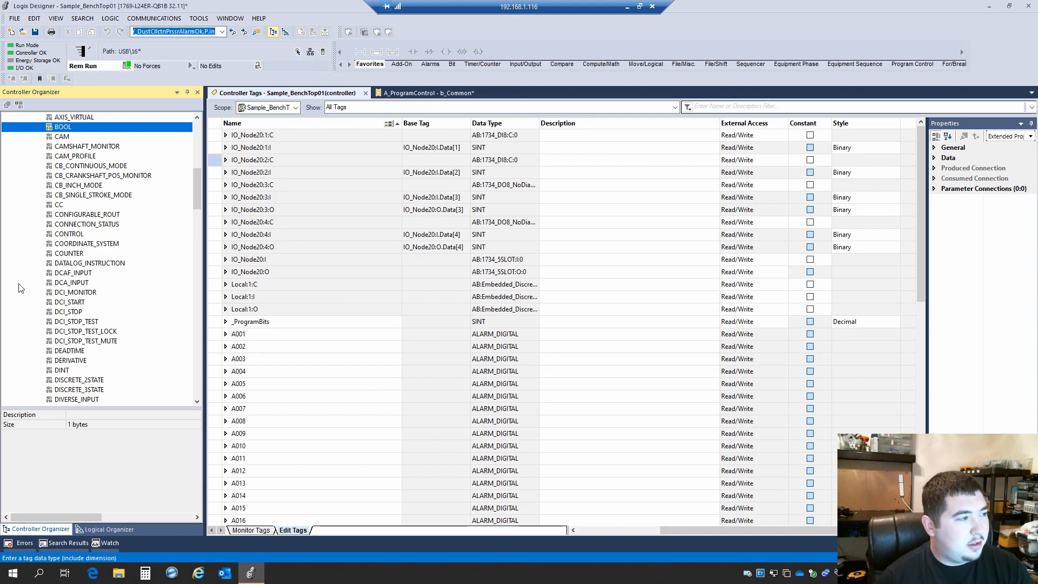
Find the INT type further down the Predefined list and select it to examine its size.
scroll(20, 288, down, 8)
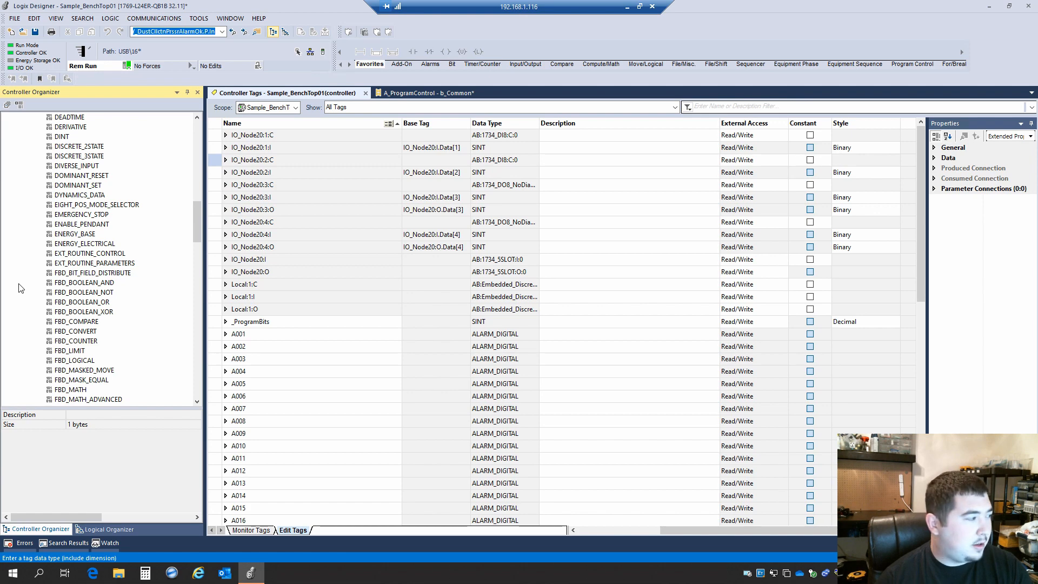
scroll(19, 288, down, 10)
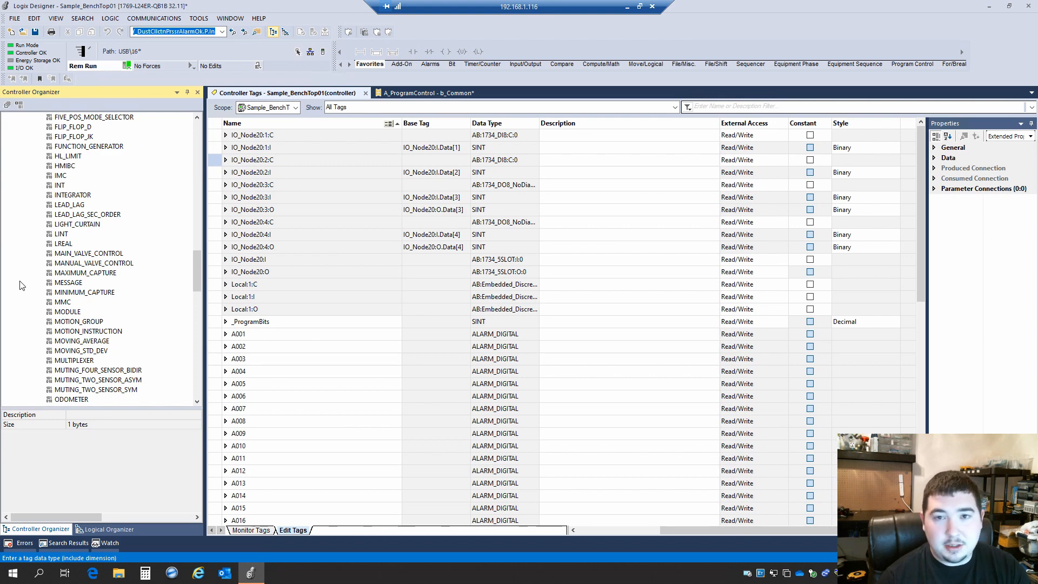
click(62, 186)
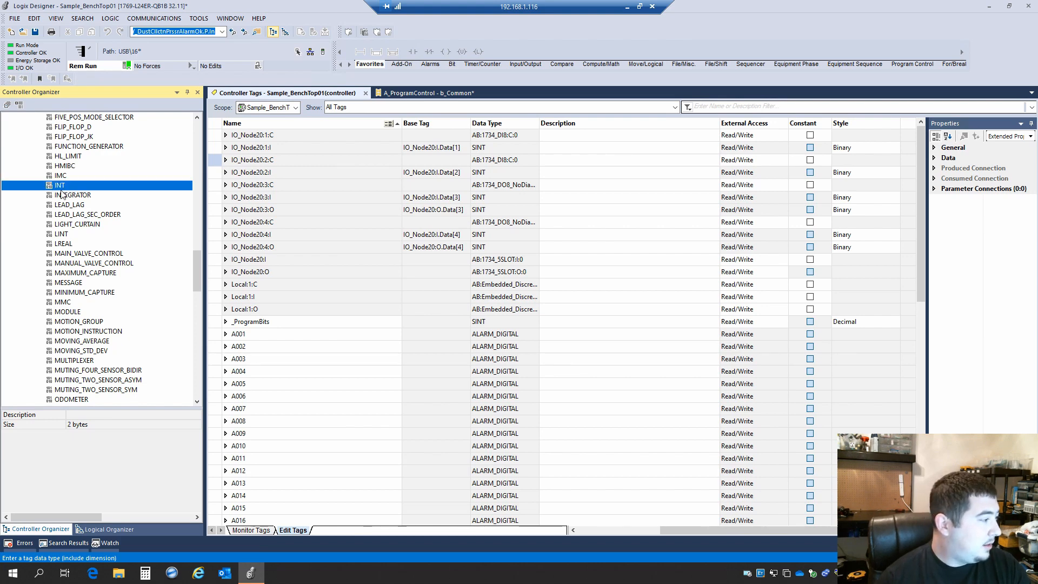
scroll(66, 262, up, 2)
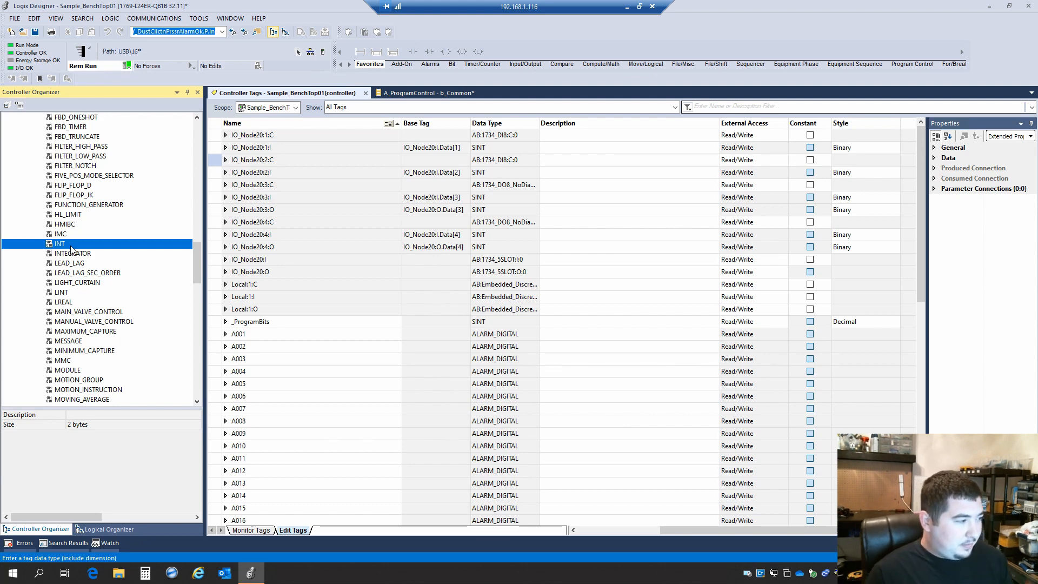
Open the Windows Calculator, put it in Programmer mode and set the number entry to binary.
click(8, 577)
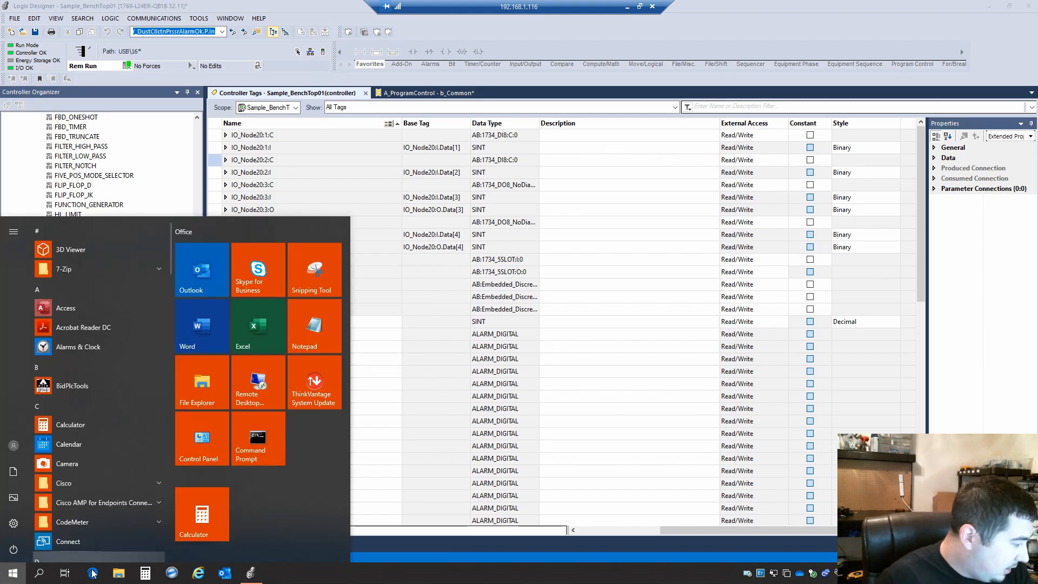
click(143, 576)
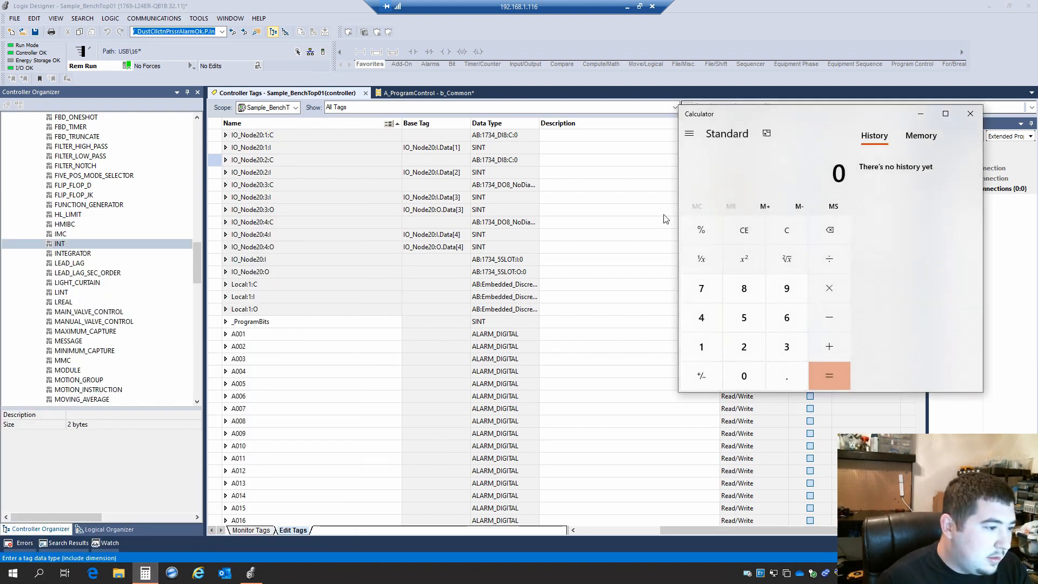
click(688, 133)
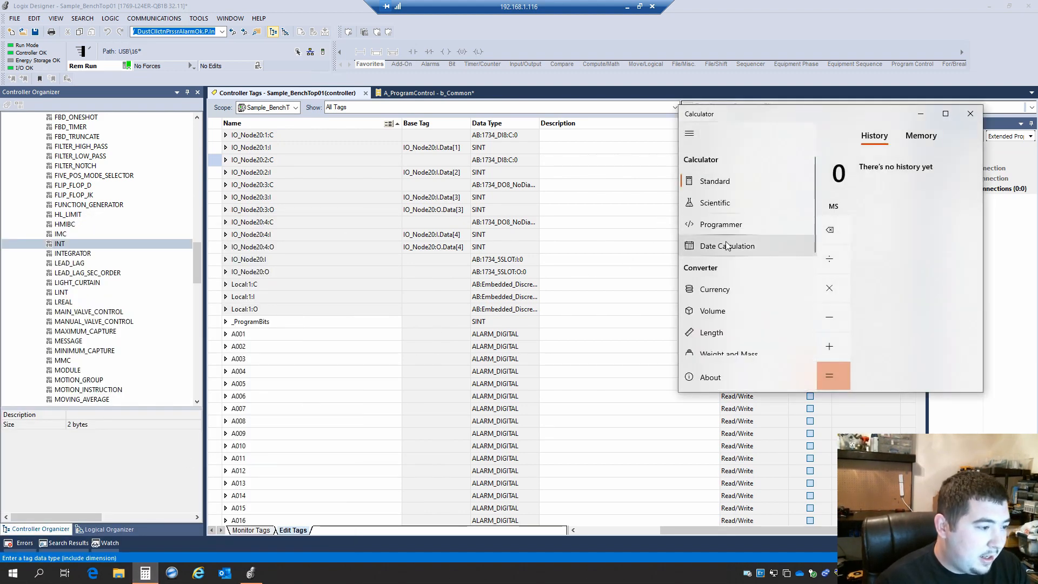
click(729, 225)
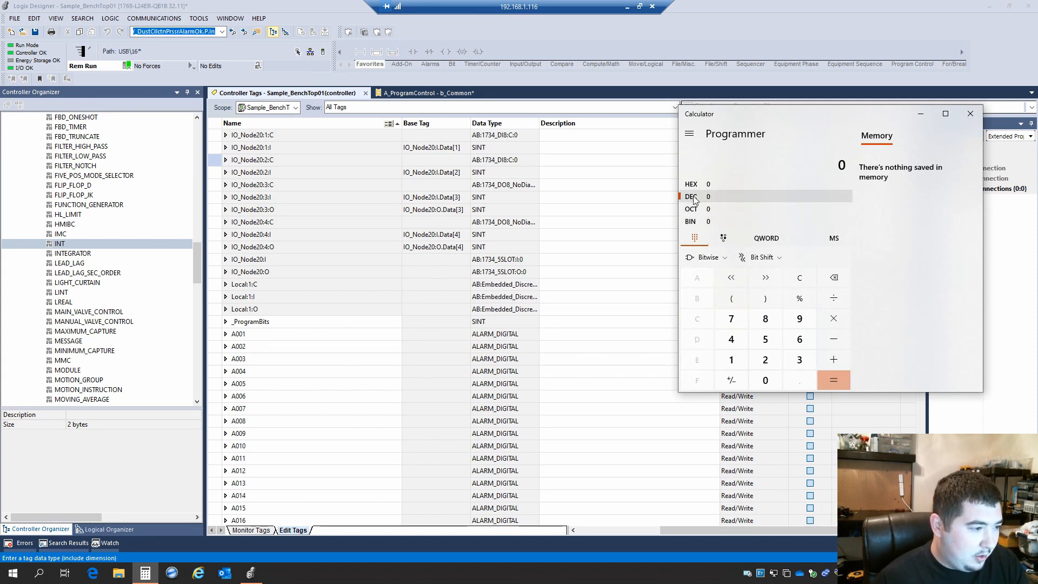
click(692, 221)
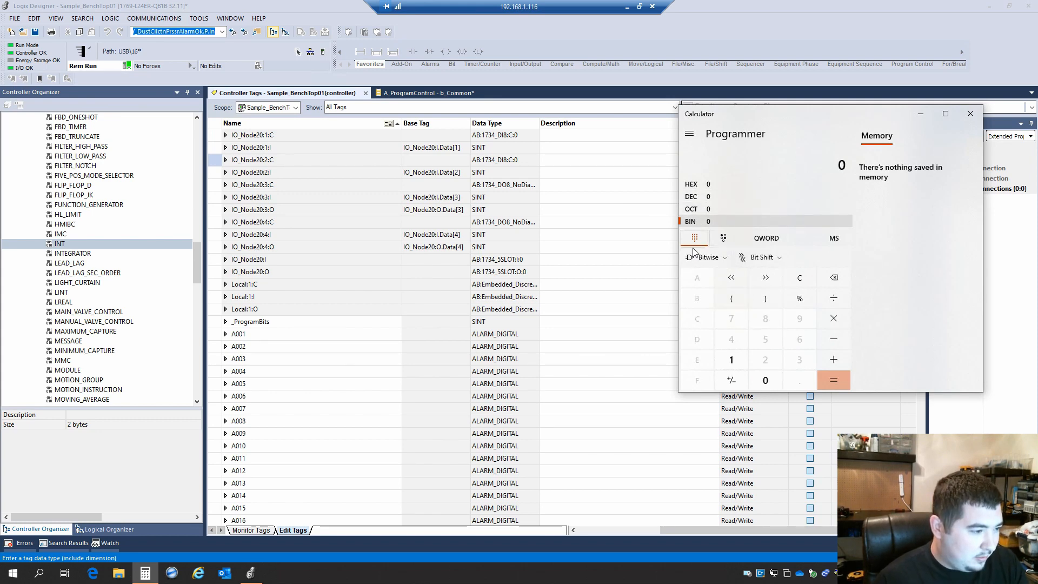
Enter a binary number of sixteen ones, removing any extra digit, and convert it to decimal.
click(744, 363)
click(744, 363)
click(744, 363)
click(744, 364)
click(744, 363)
click(744, 364)
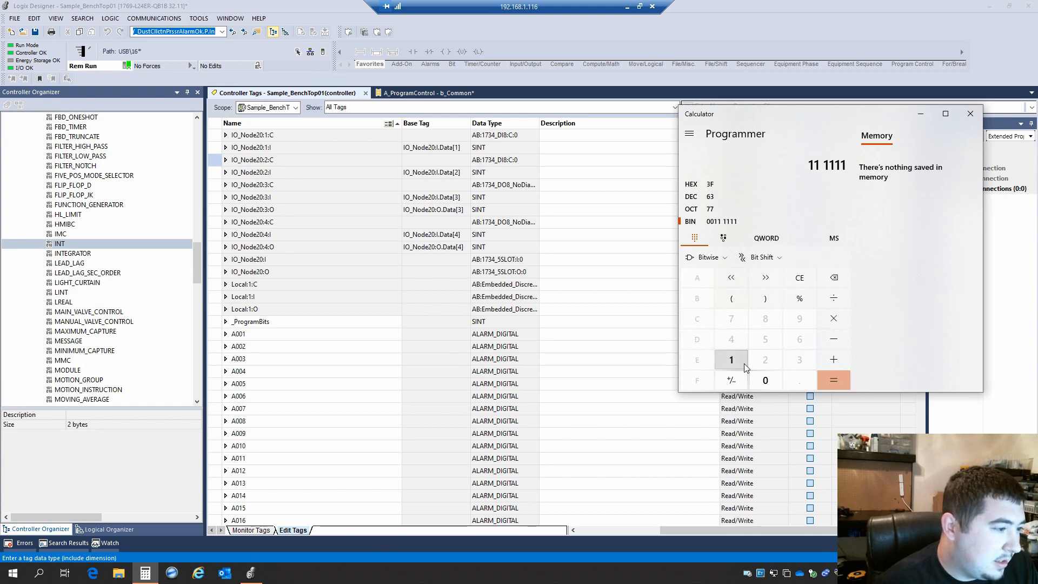
click(744, 364)
click(744, 364)
click(744, 363)
click(744, 364)
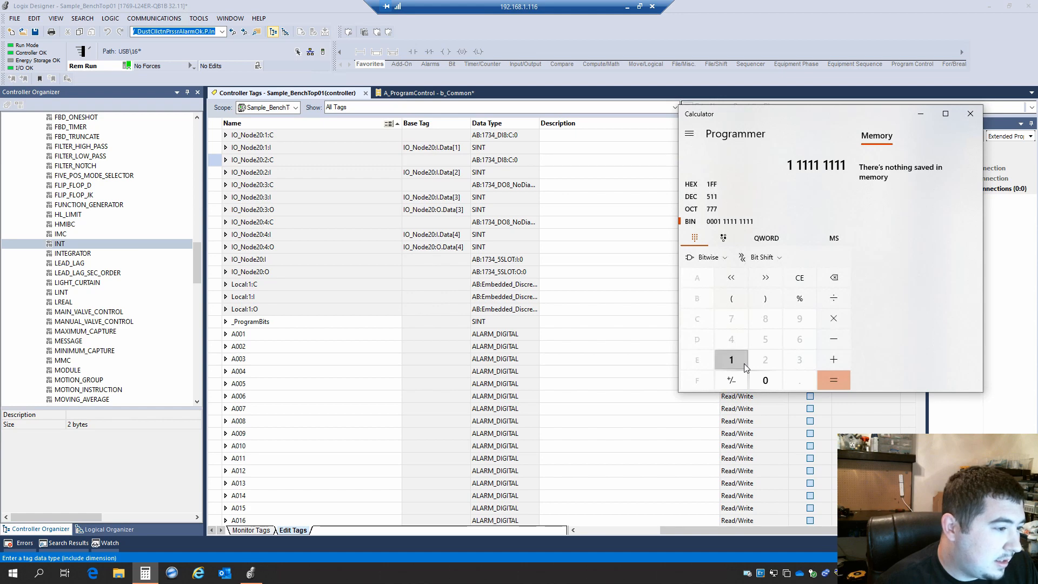
click(744, 363)
click(744, 363)
click(744, 363)
click(744, 364)
click(744, 363)
click(744, 363)
click(744, 363)
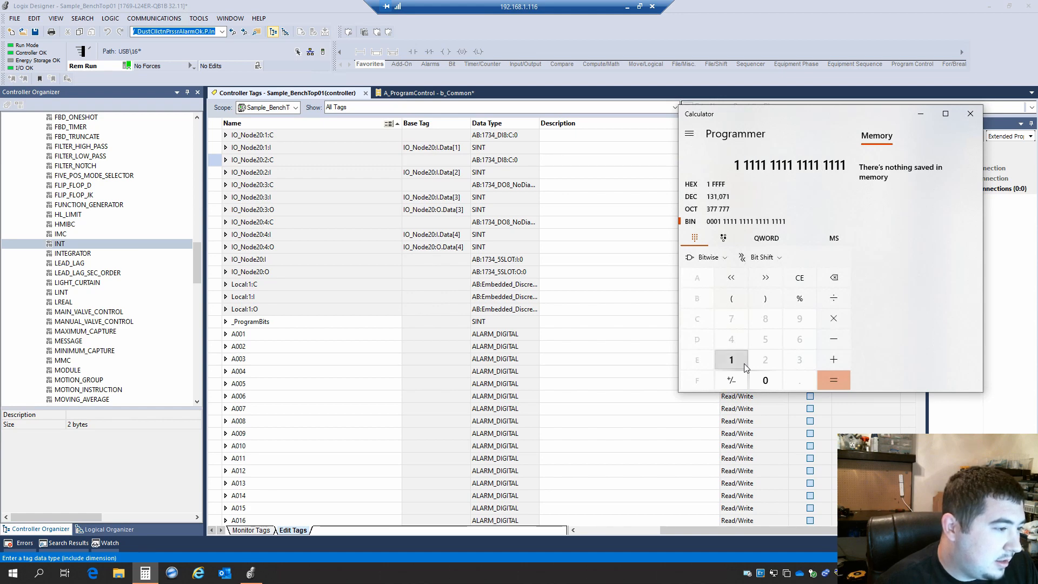
click(821, 278)
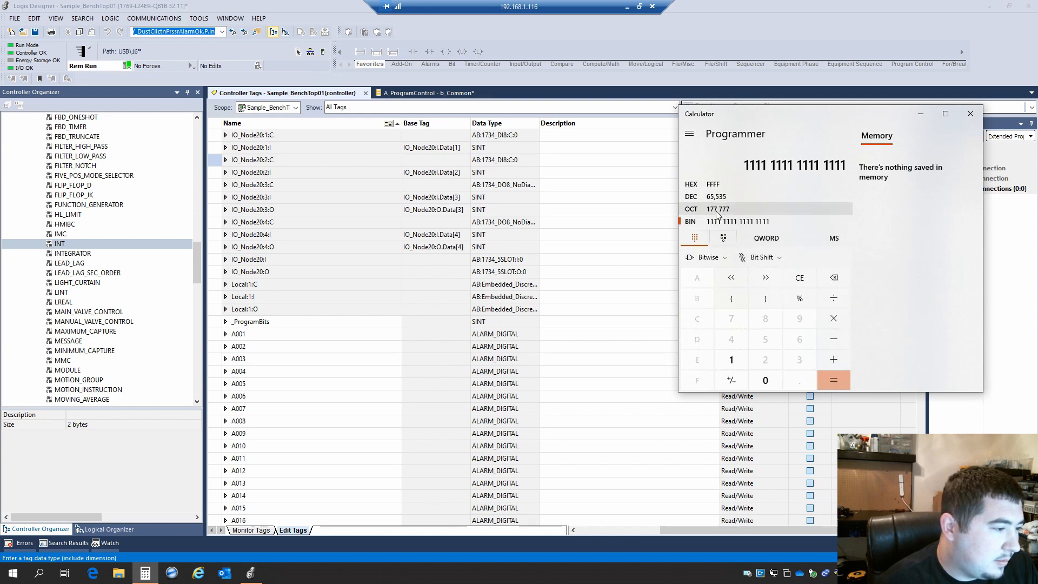
click(698, 196)
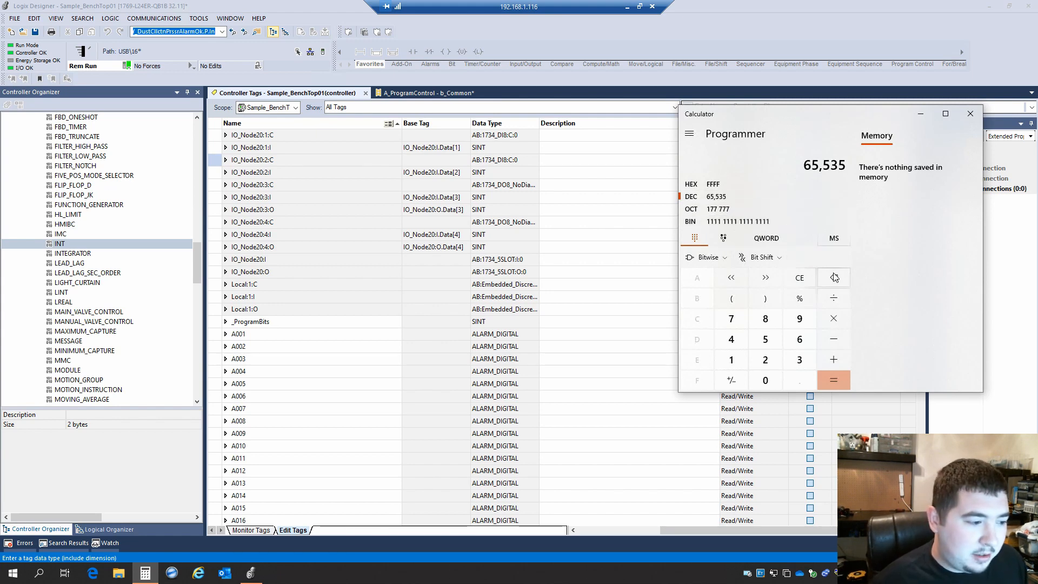
Return to binary entry, replace the number with fifteen ones and convert it to decimal.
click(698, 223)
click(733, 367)
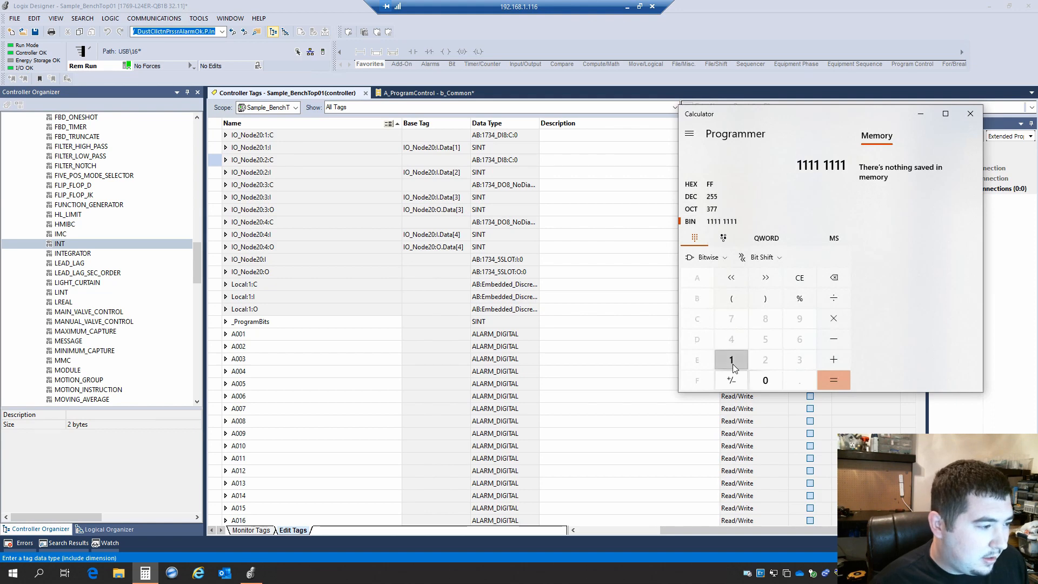
click(732, 361)
click(732, 360)
click(732, 360)
click(732, 360)
click(732, 361)
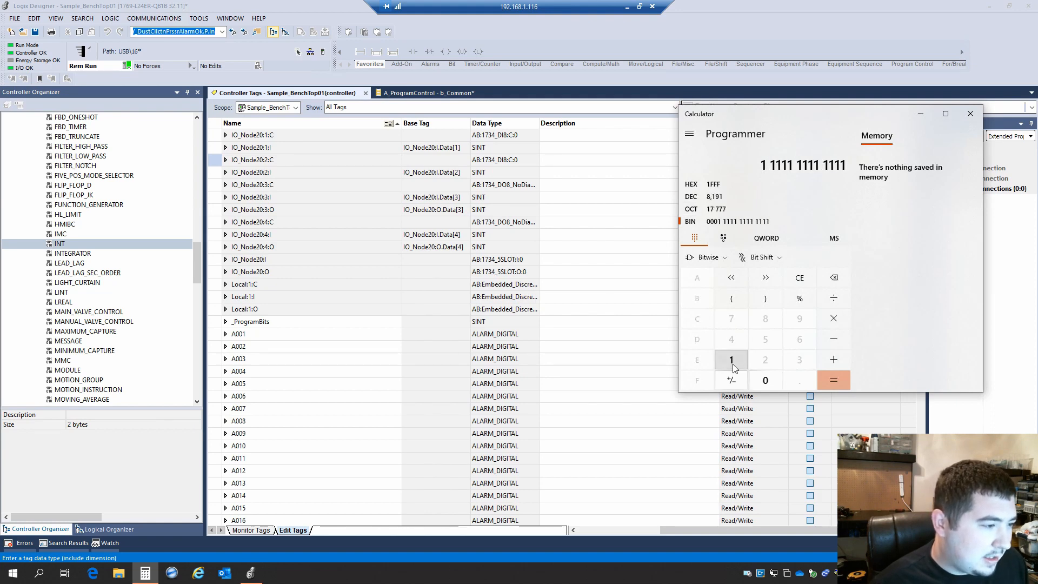
click(732, 360)
click(732, 360)
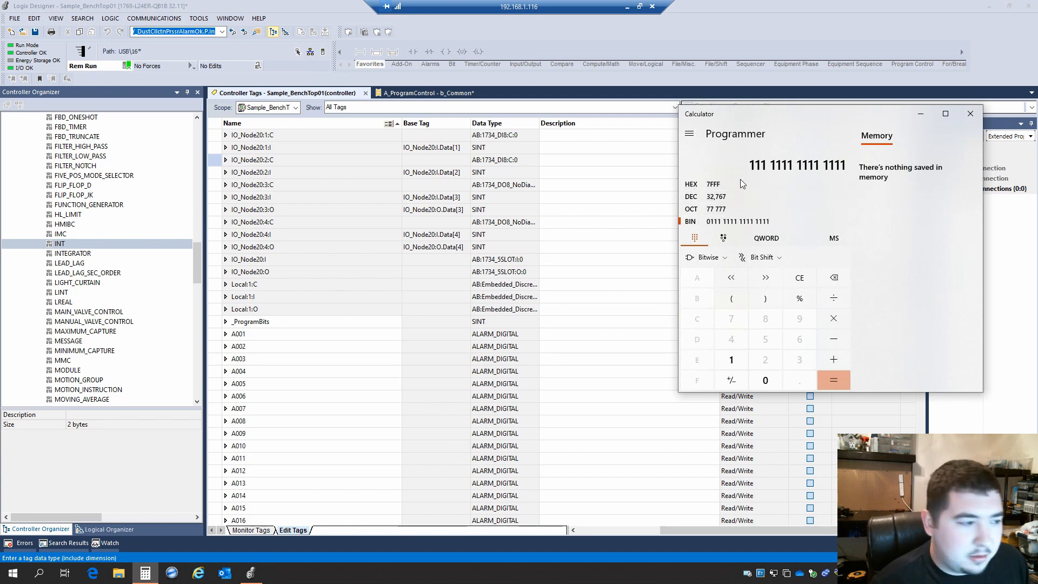
click(697, 196)
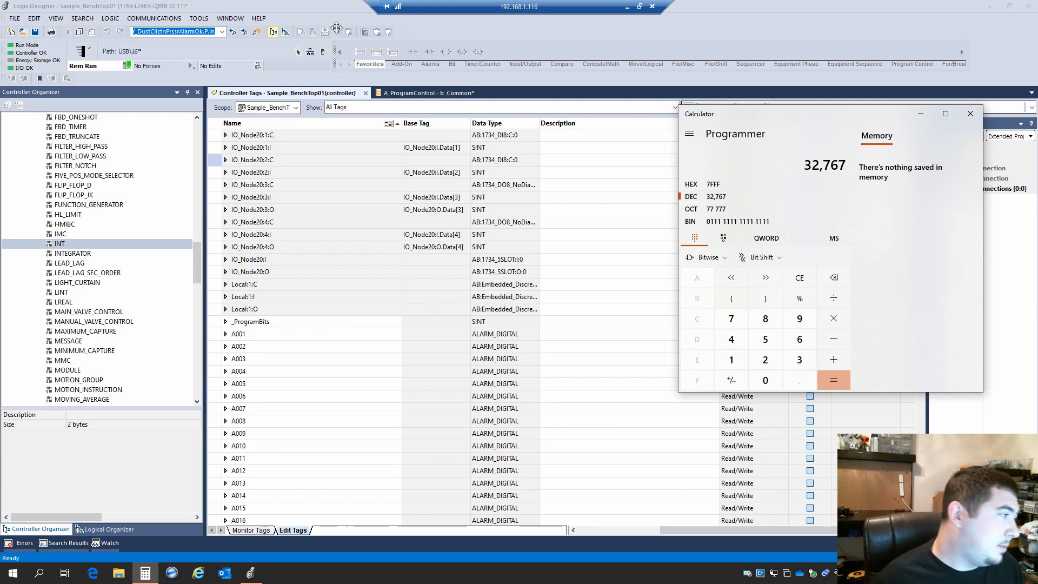
Return to the Predefined data types in Logix Designer and select LINT to examine its size.
click(114, 316)
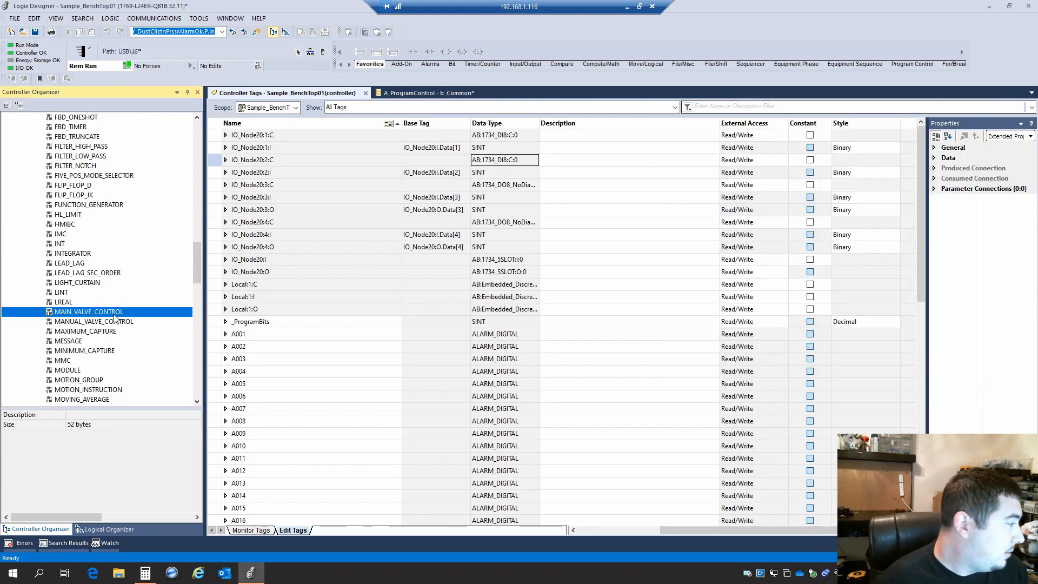
click(68, 293)
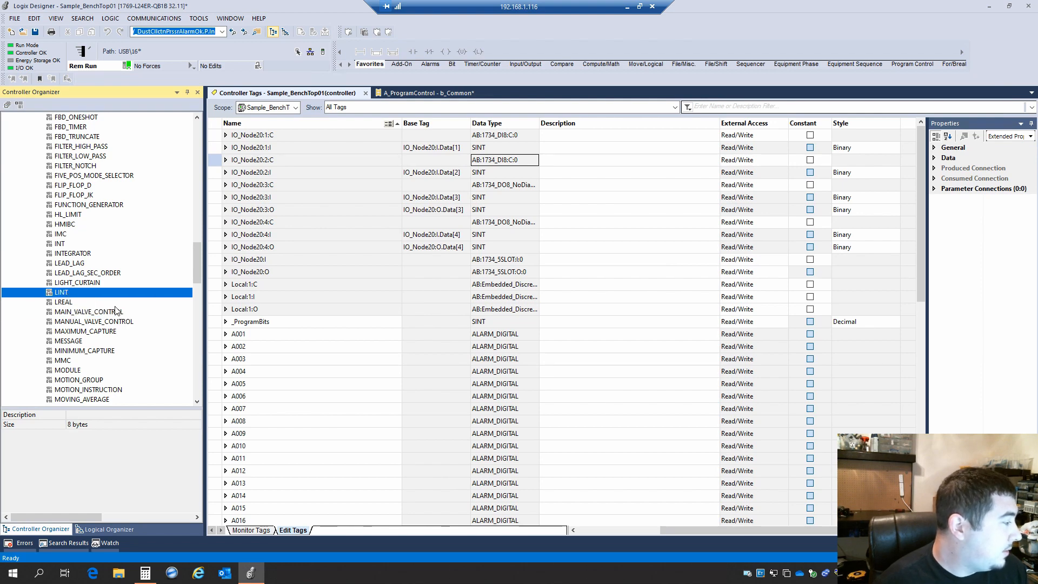
scroll(115, 310, up, 2)
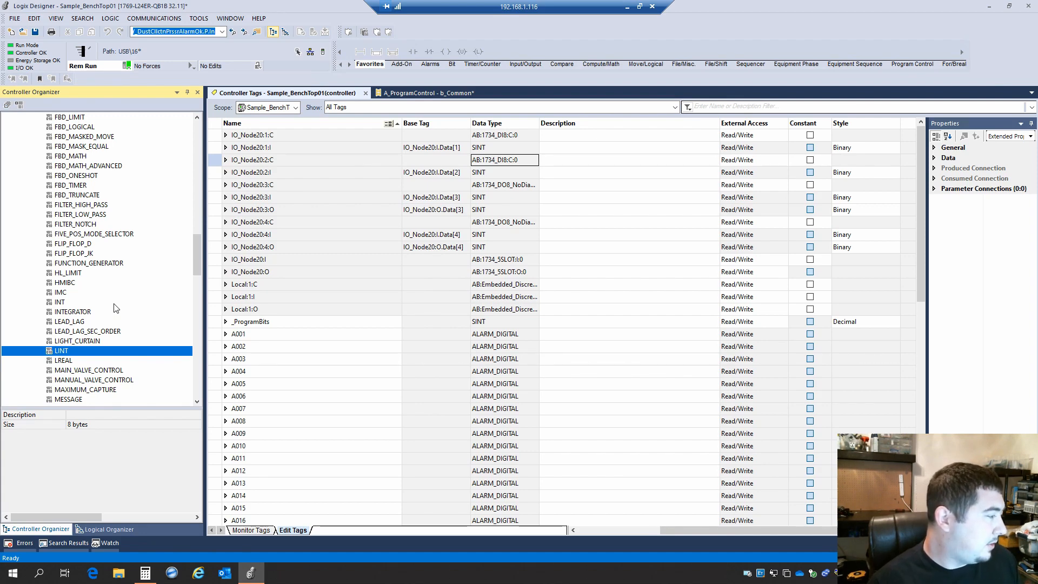
scroll(115, 309, up, 2)
scroll(113, 311, down, 2)
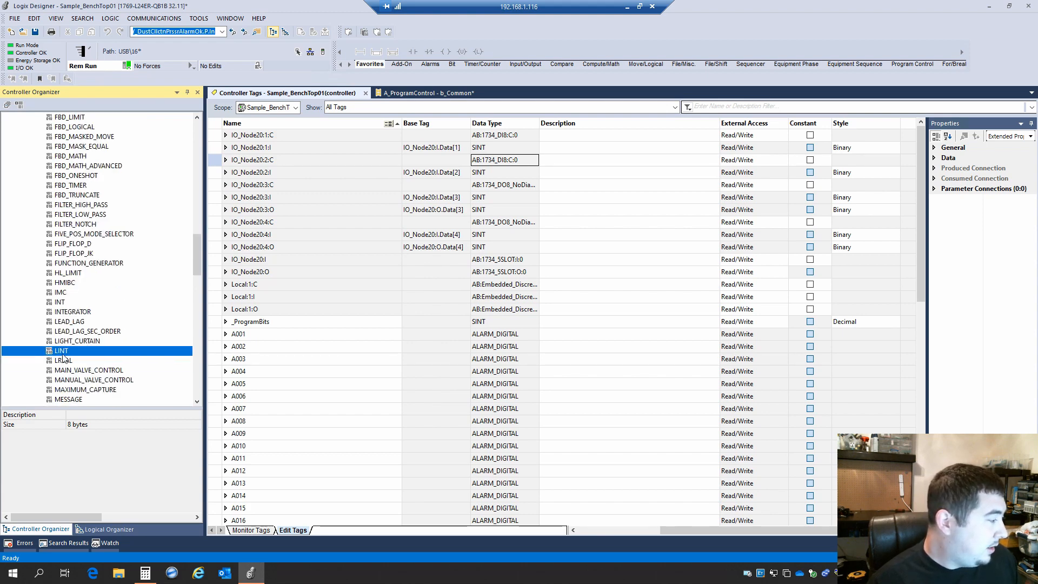
Find the SINT type further down the Predefined list and select it to examine its size.
scroll(93, 354, down, 4)
scroll(93, 354, down, 11)
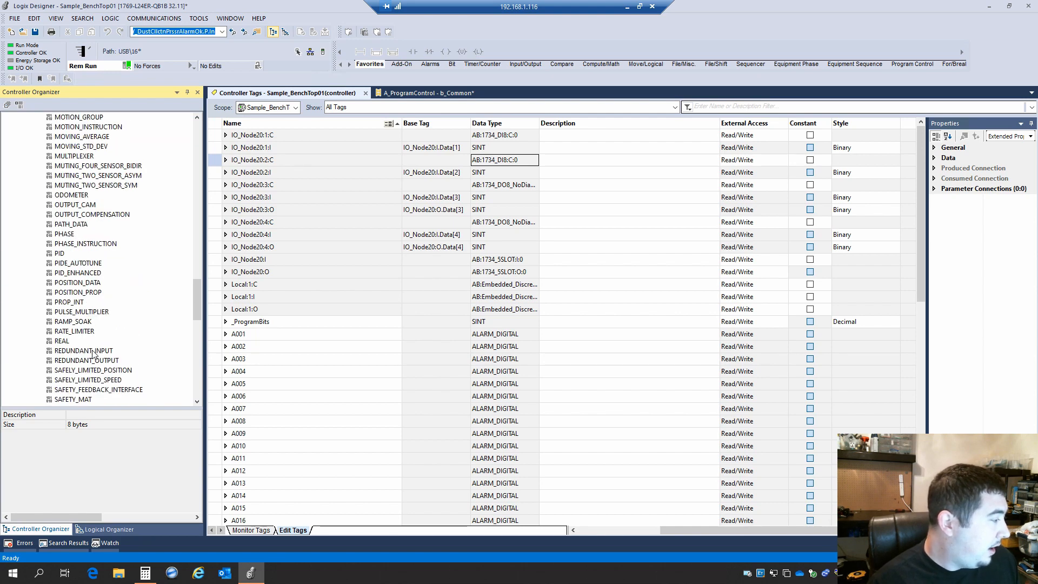
scroll(68, 373, down, 6)
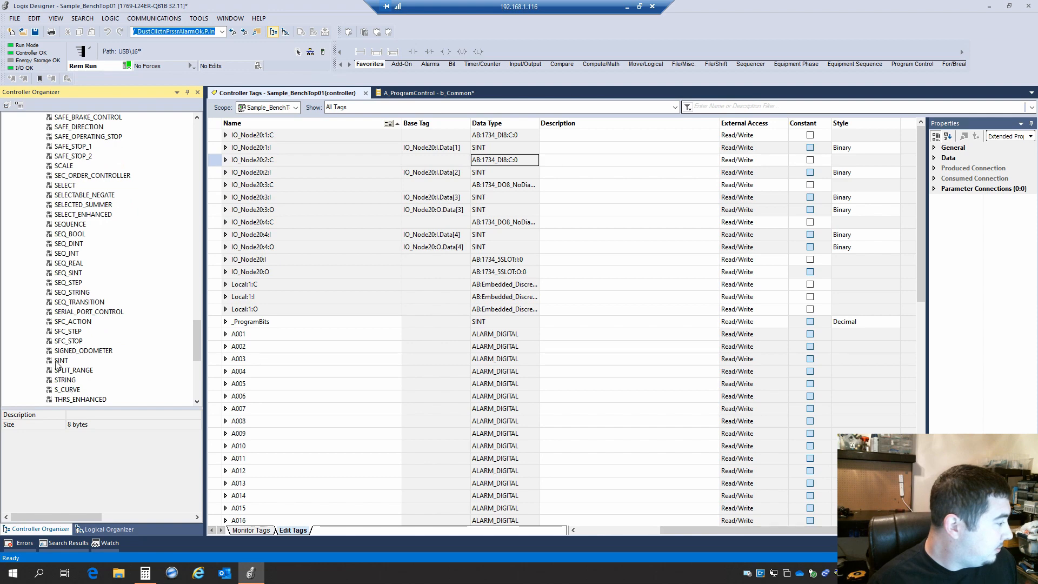
click(57, 360)
Go back up the Predefined list and select the DINT type to examine its size.
scroll(56, 364, up, 6)
scroll(57, 363, up, 11)
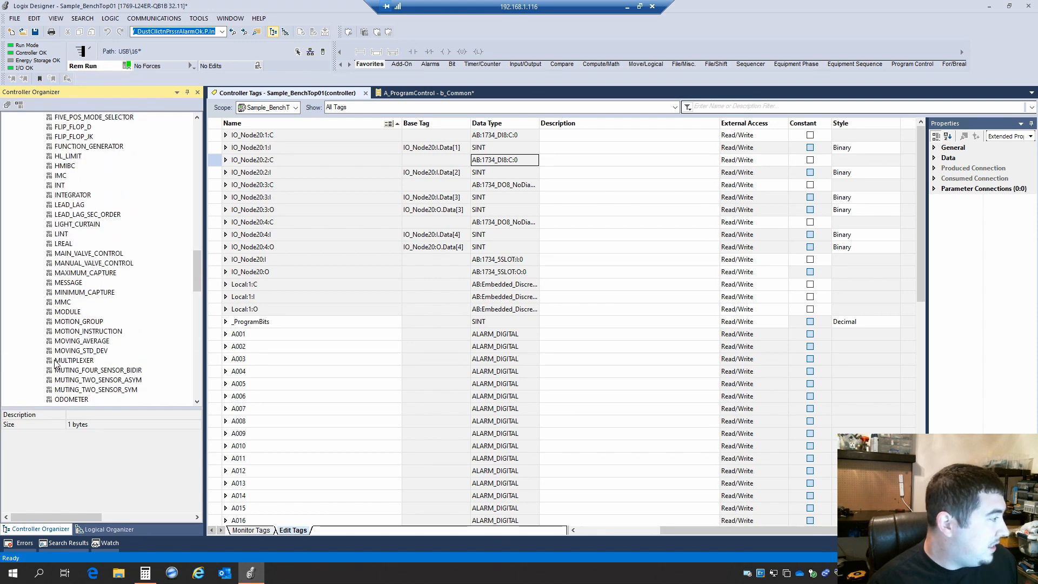
scroll(56, 364, up, 15)
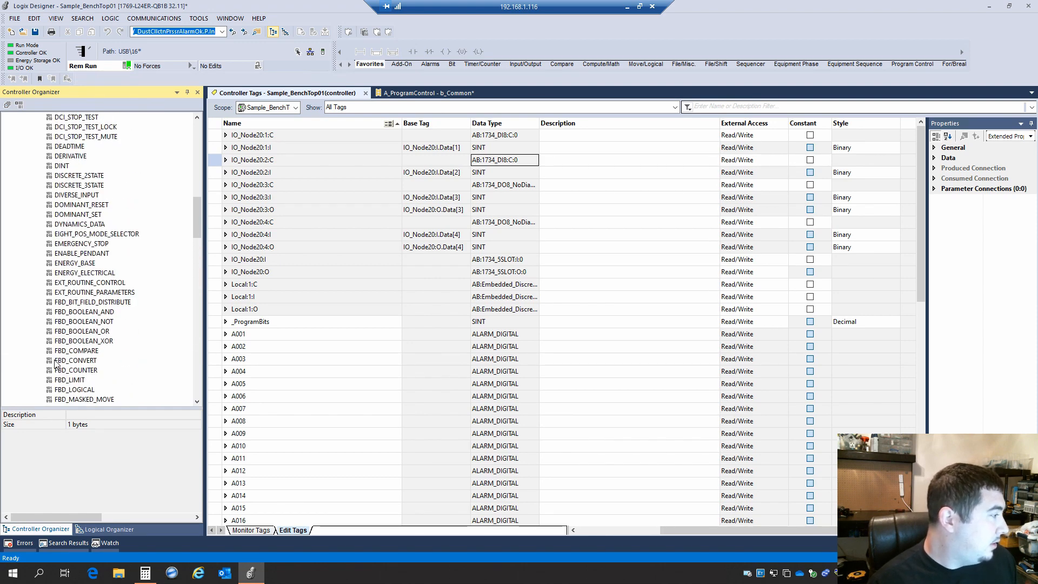
scroll(57, 363, up, 3)
click(64, 244)
click(64, 254)
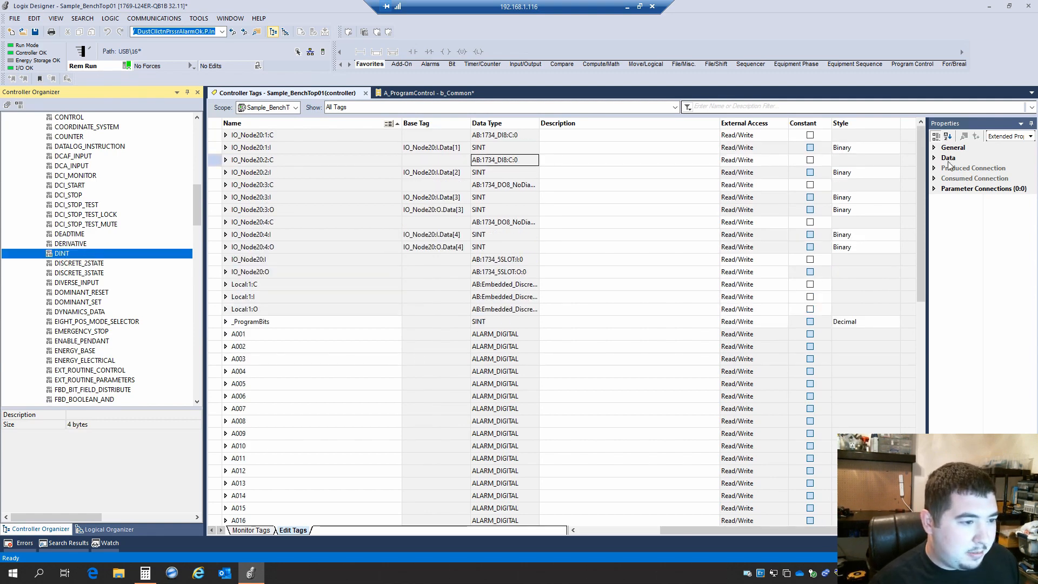
Start a tag named new_tag in the empty row at the end of the controller tags and open its data type for editing.
drag(922, 158, 921, 373)
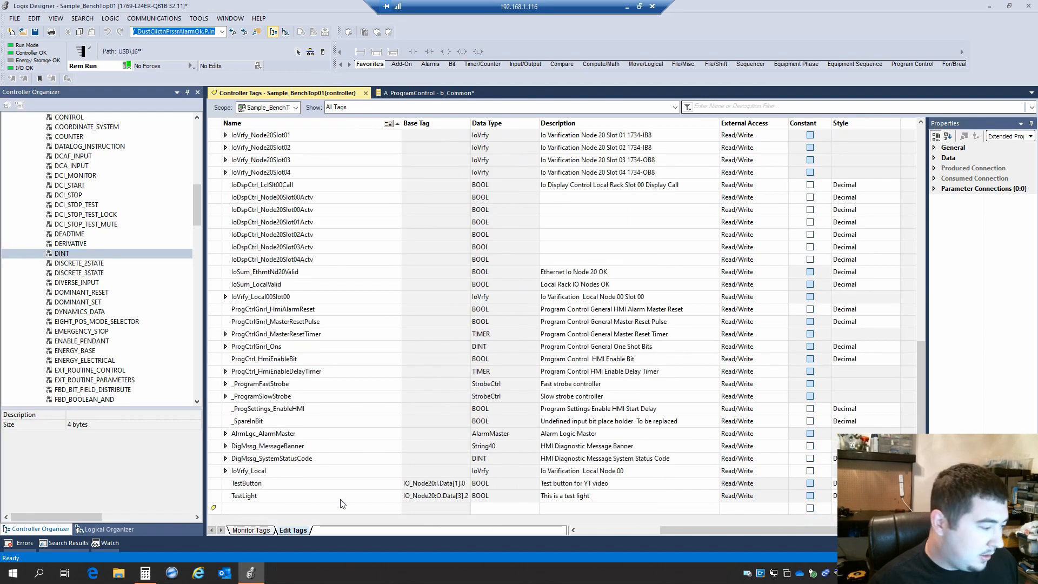
click(273, 512)
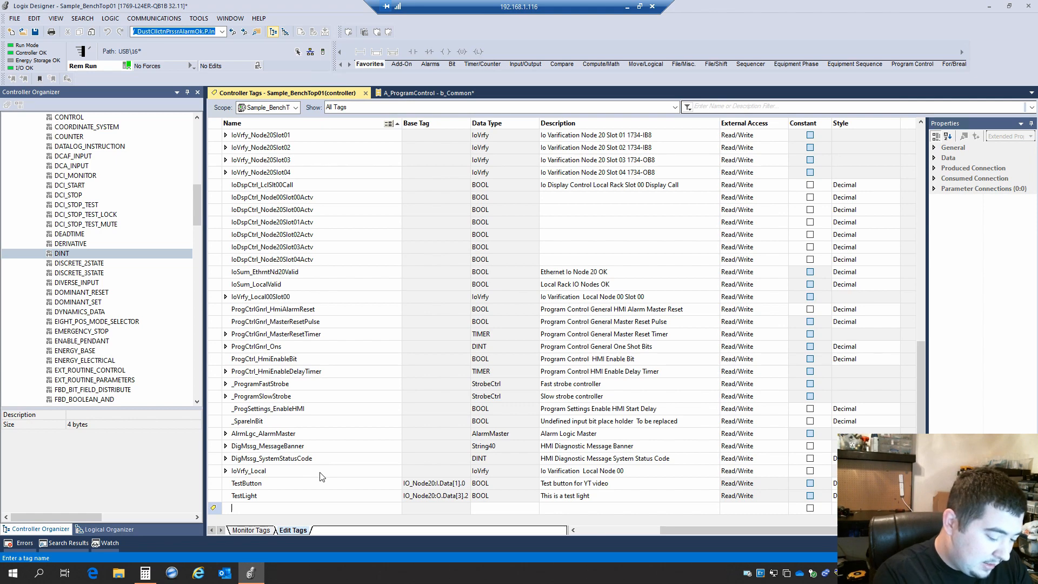
text(ne)
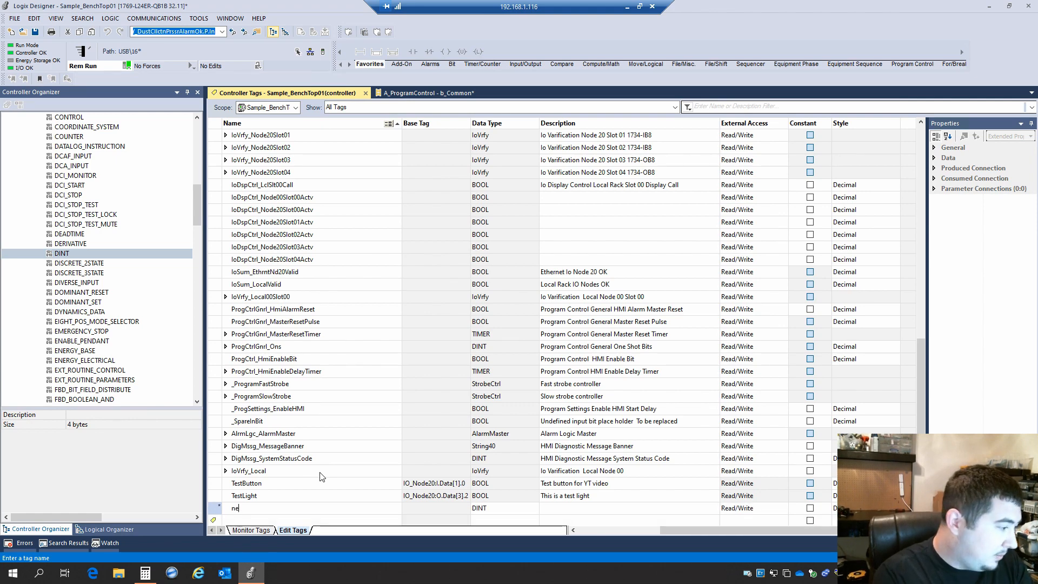
text(w_tag)
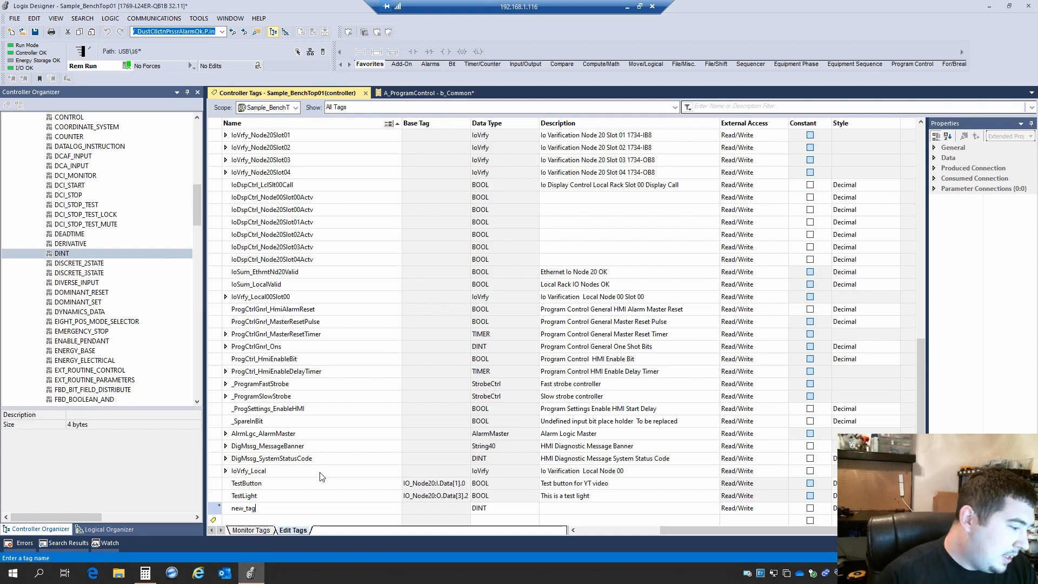
click(517, 511)
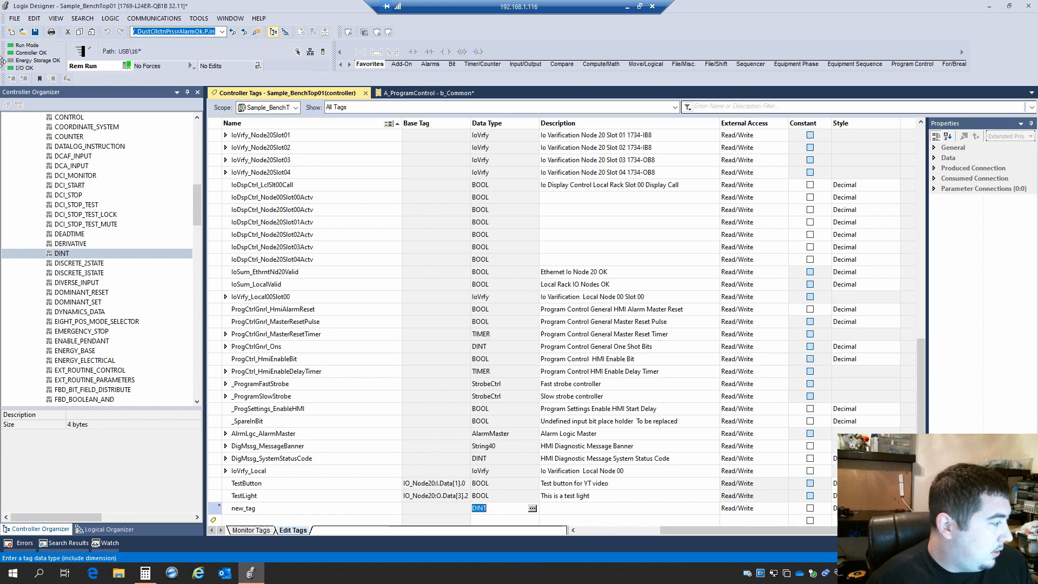
Select DINT again and look through the Predefined data types below it, down to the sequence and SFC types.
click(90, 252)
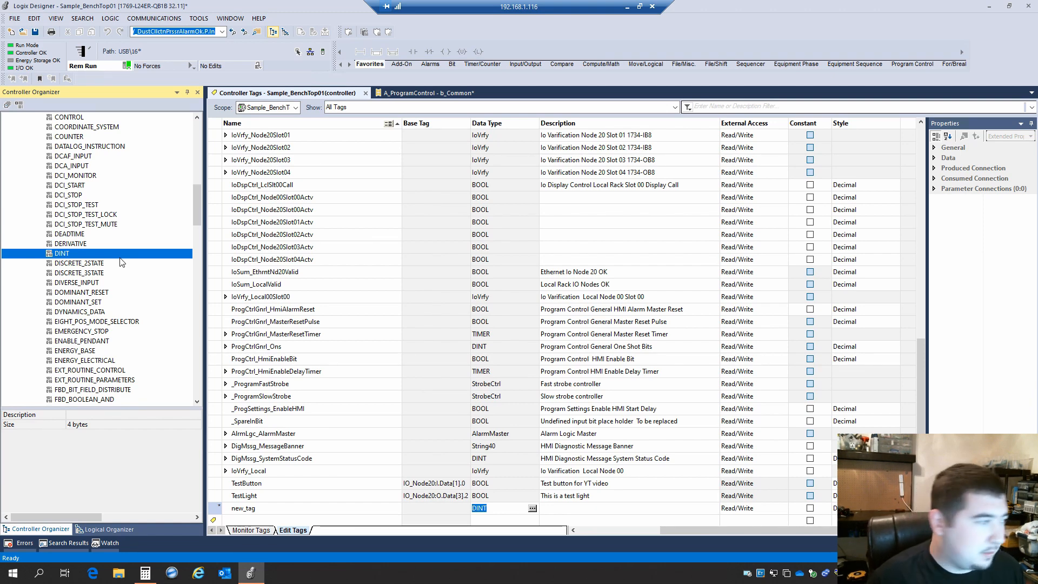
scroll(93, 244, down, 5)
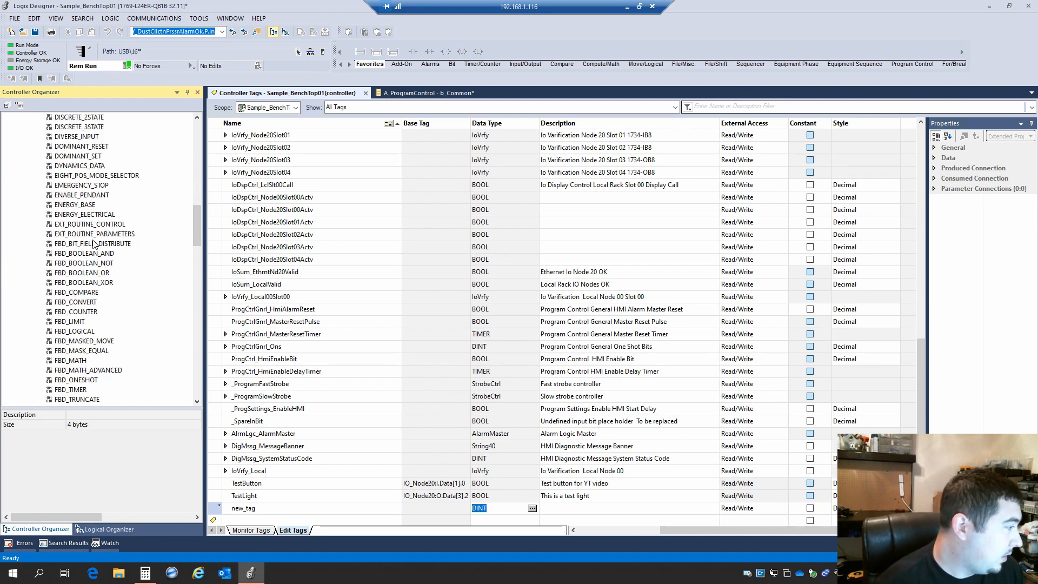
scroll(92, 241, down, 2)
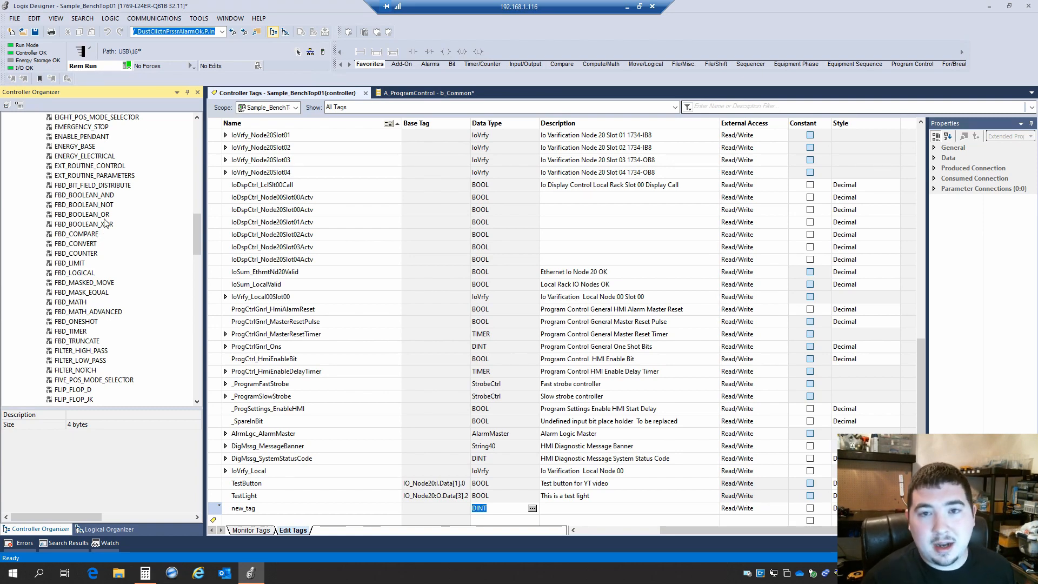
scroll(106, 222, down, 4)
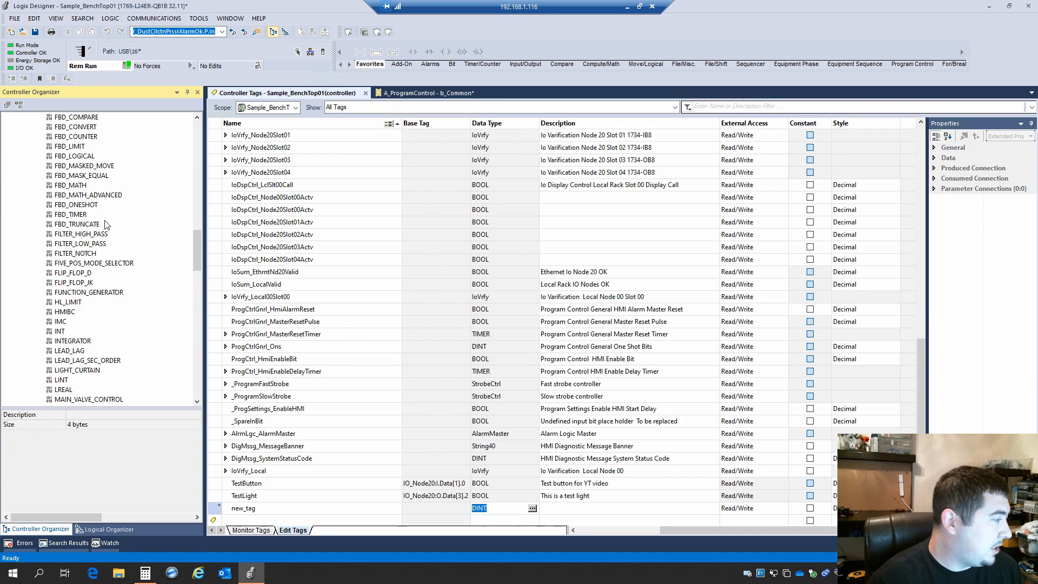
scroll(106, 223, down, 2)
scroll(106, 224, down, 7)
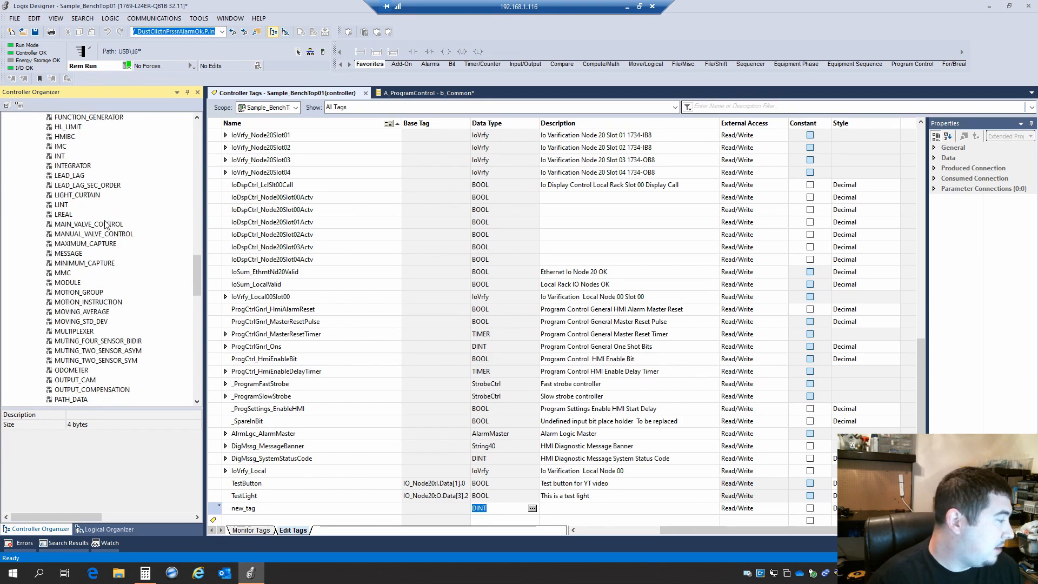
scroll(106, 221, down, 5)
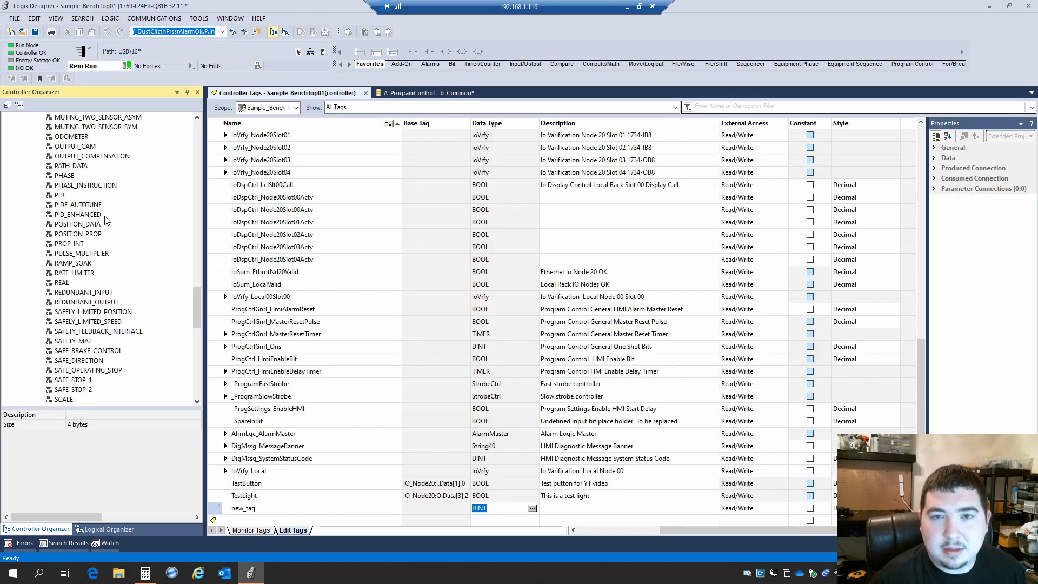
scroll(107, 220, down, 4)
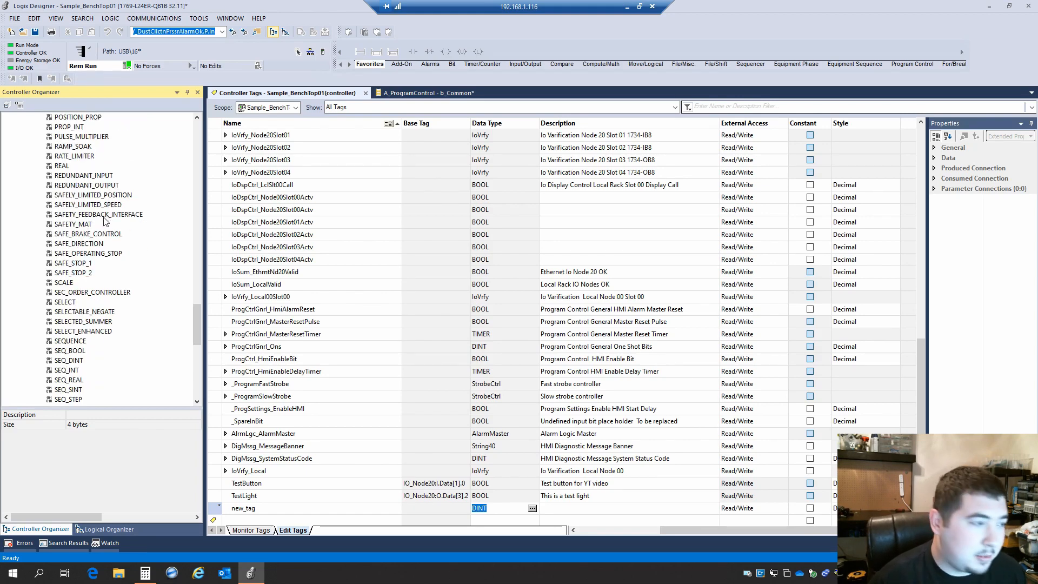
scroll(105, 220, down, 5)
scroll(105, 219, up, 3)
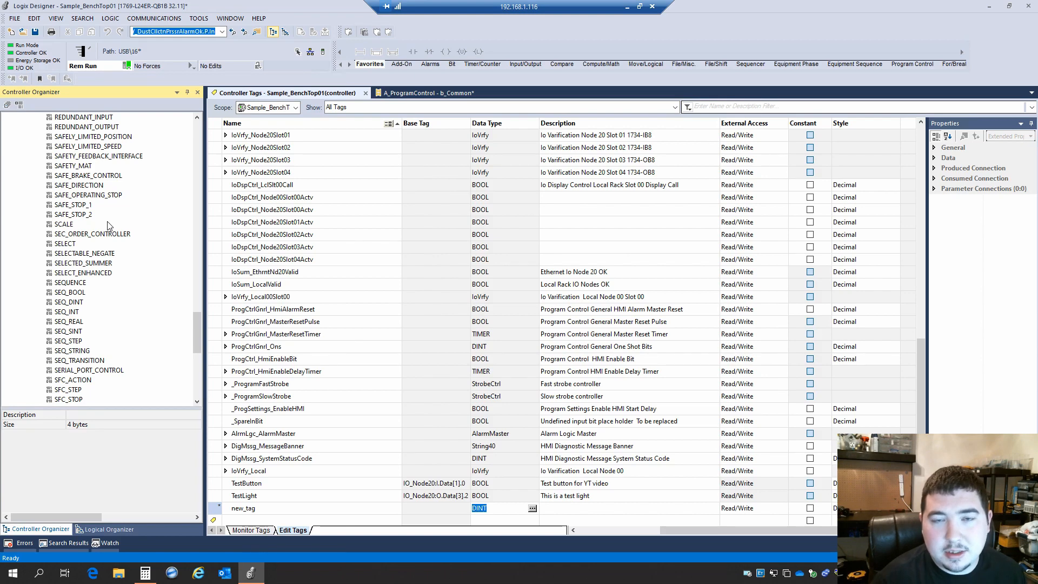
Show the Timer/Counter instructions, go back up the Predefined types and discard the unfinished new_tag entry.
click(486, 63)
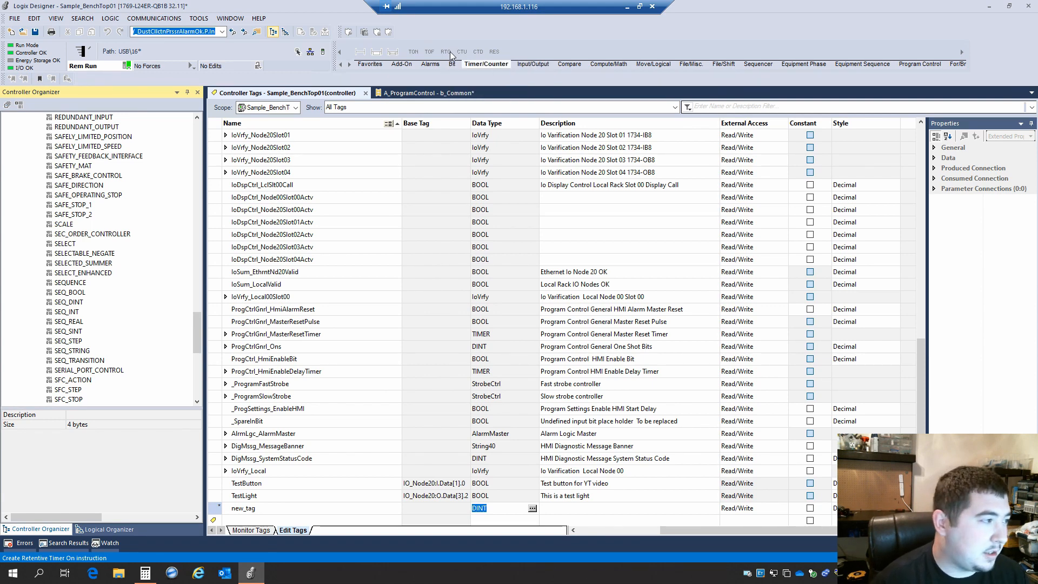
scroll(139, 243, up, 15)
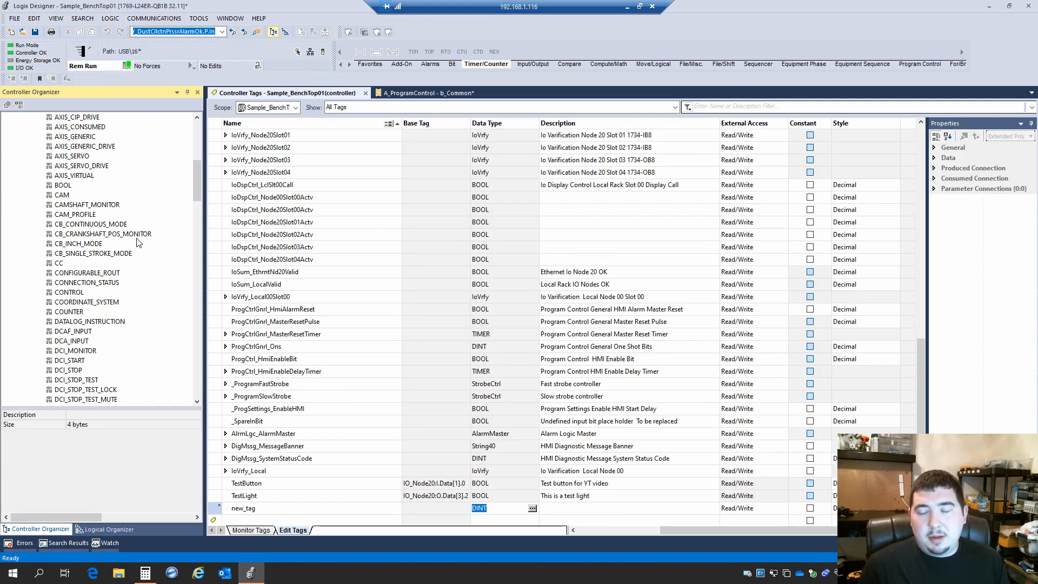
key(Escape)
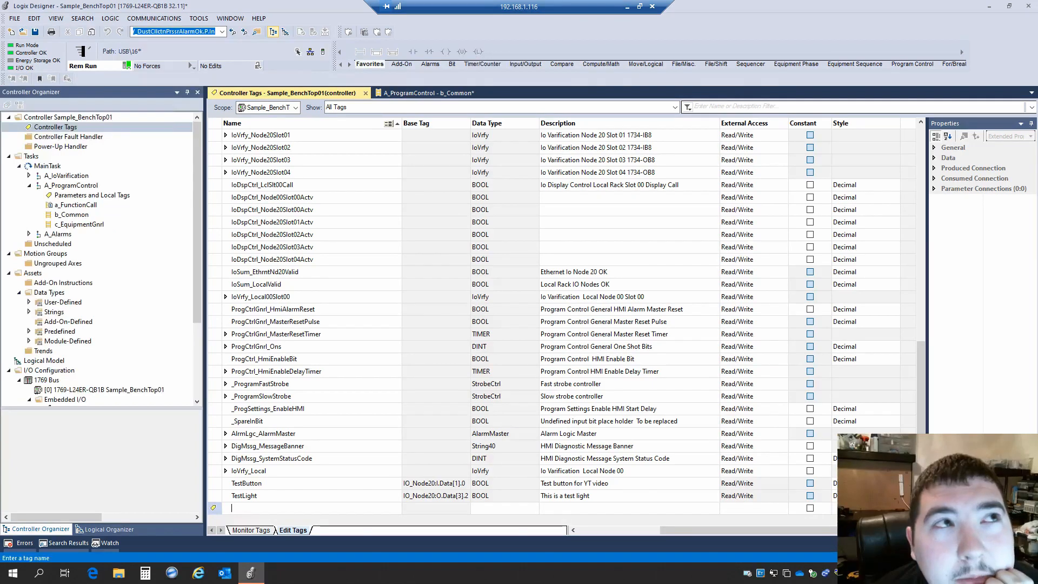